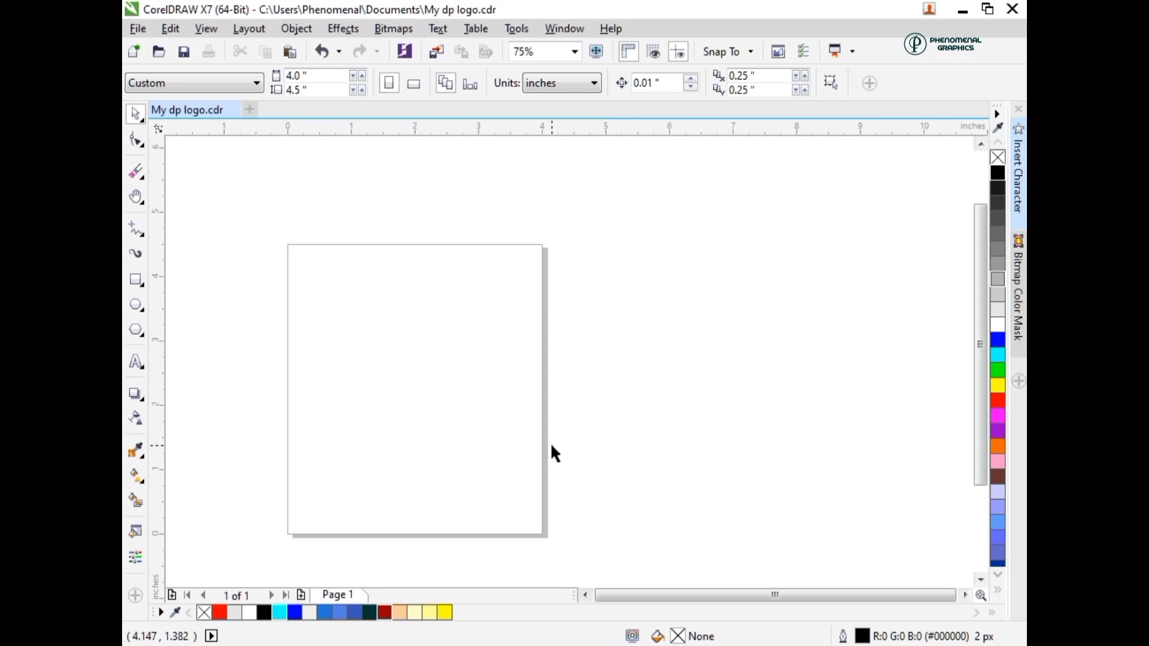
- Create a page-sized rectangle, 4 by 4.5 inches, with a white fill and no visible outline
double_click(136, 279)
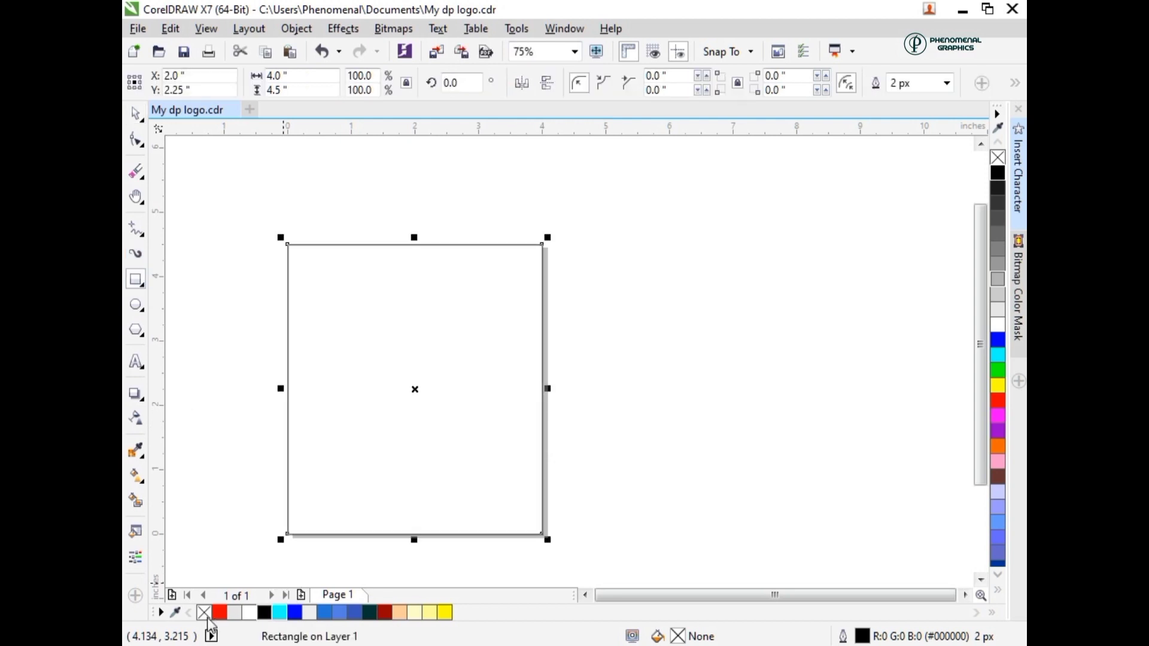
left_click(248, 612)
right_click(248, 612)
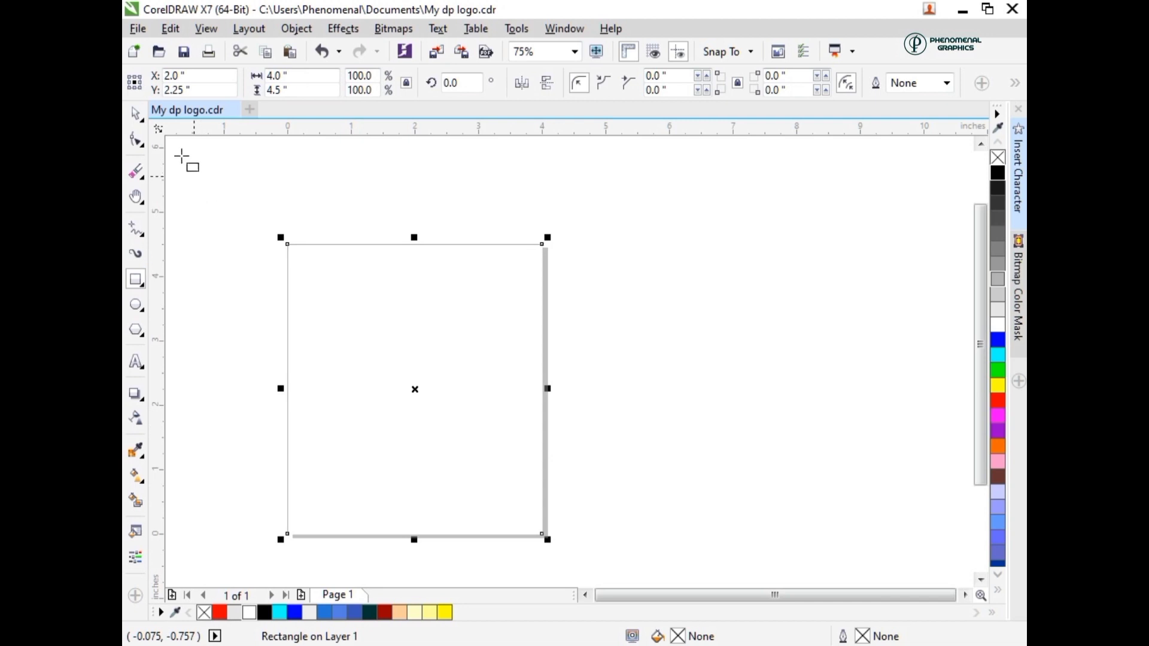
- Draw a blue rounded rectangle without outline, about 3.43 by 3.96 inches with 1.014-inch corner radii, overlapping the page's upper-left corner
left_click_drag(181, 156, 401, 410)
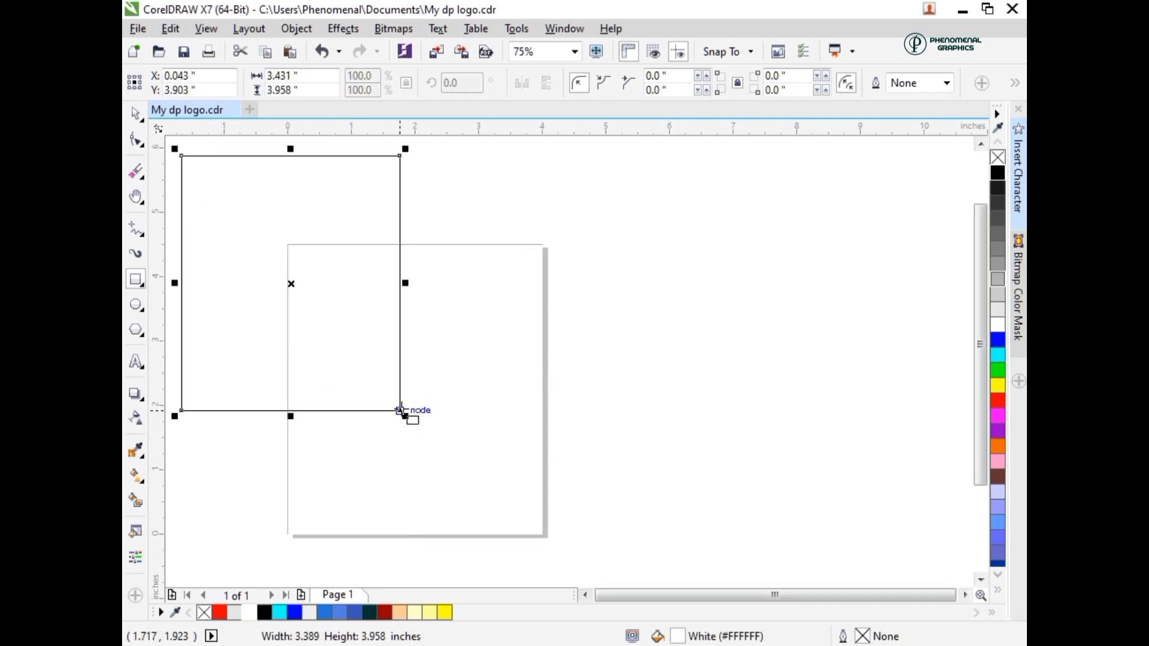
key("F10")
left_click_drag(401, 184, 410, 220)
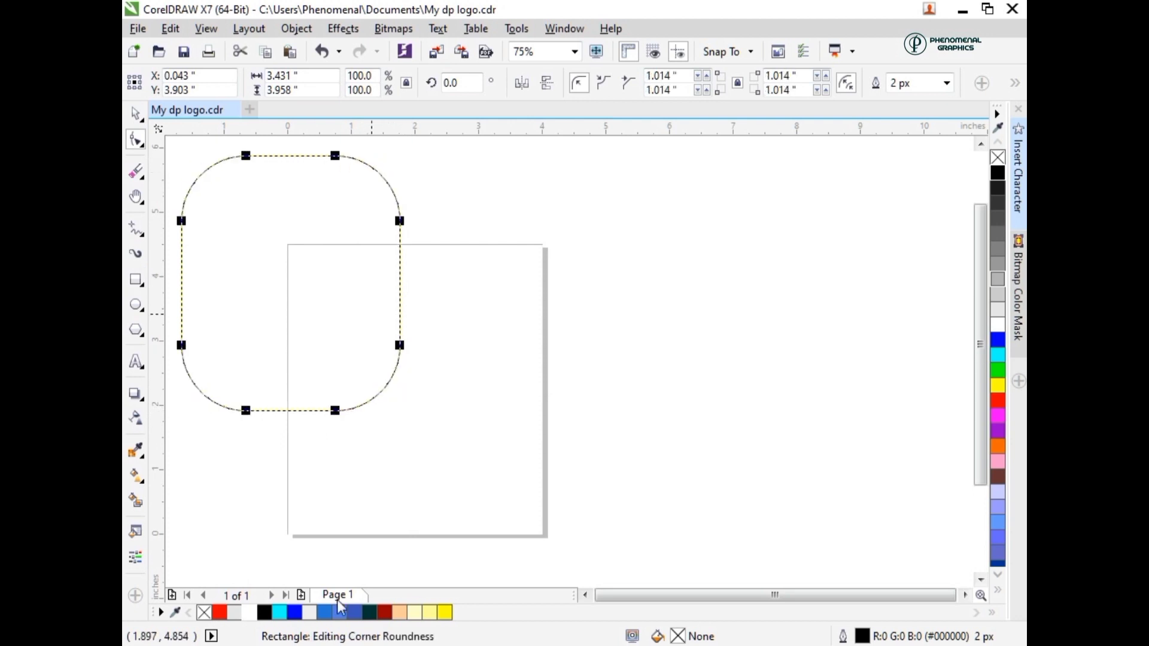
left_click(294, 613)
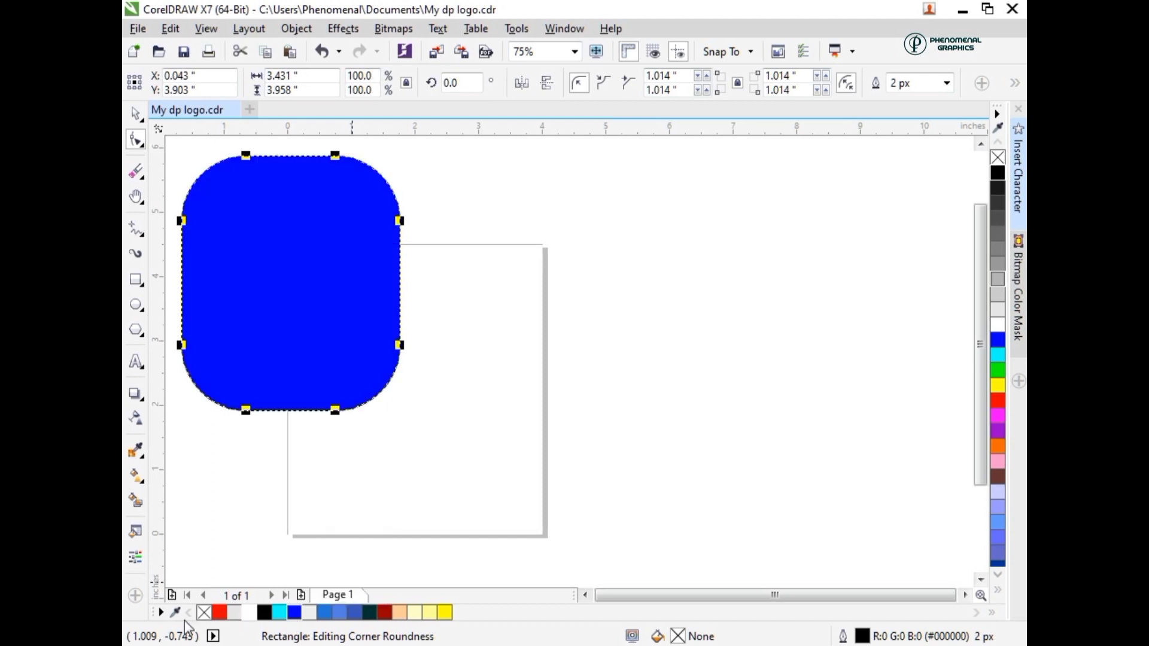
right_click(204, 612)
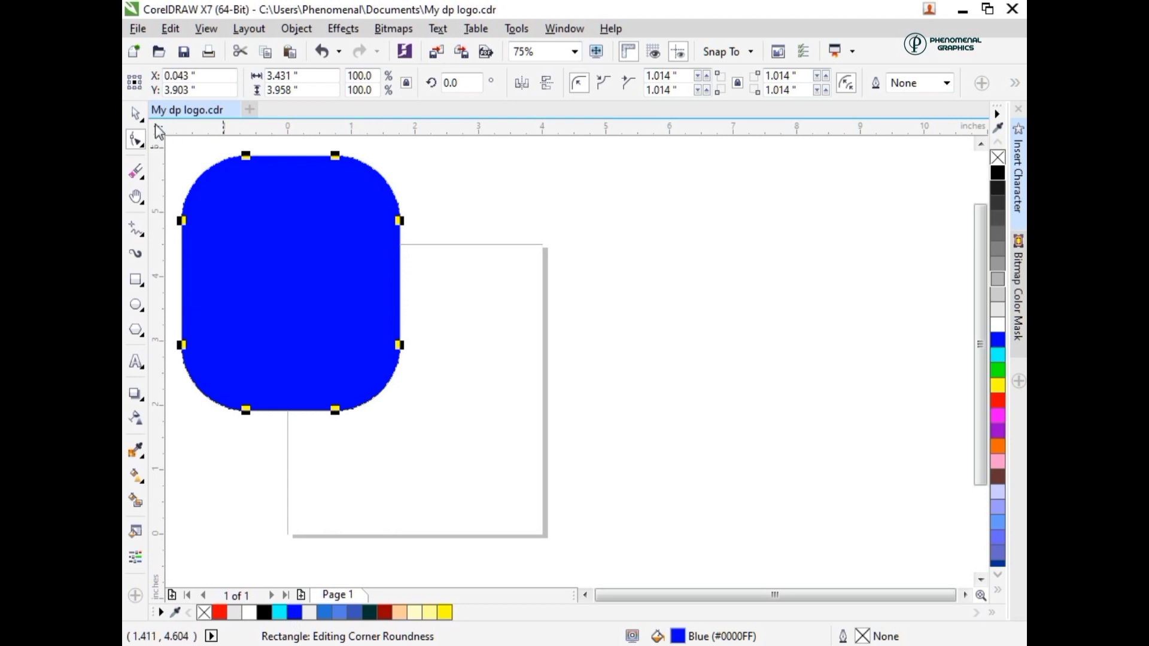
- PowerClip a duplicate of the blue shape inside the page rectangle and move the other copy off the page to its right
left_click(137, 114)
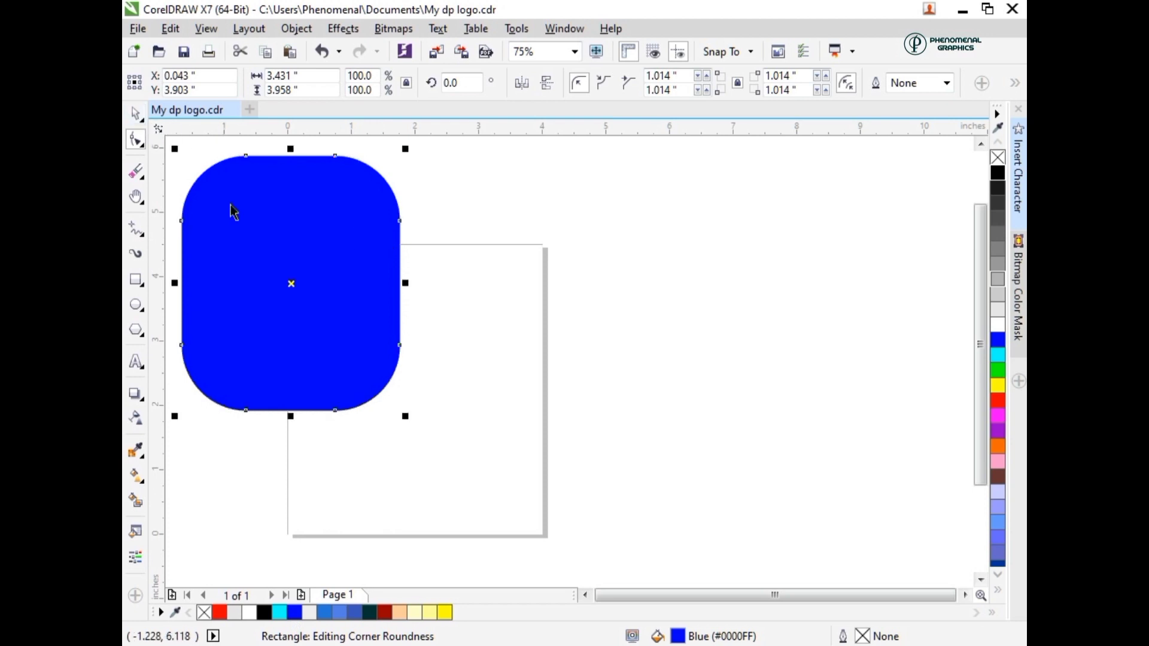
right_click(263, 247)
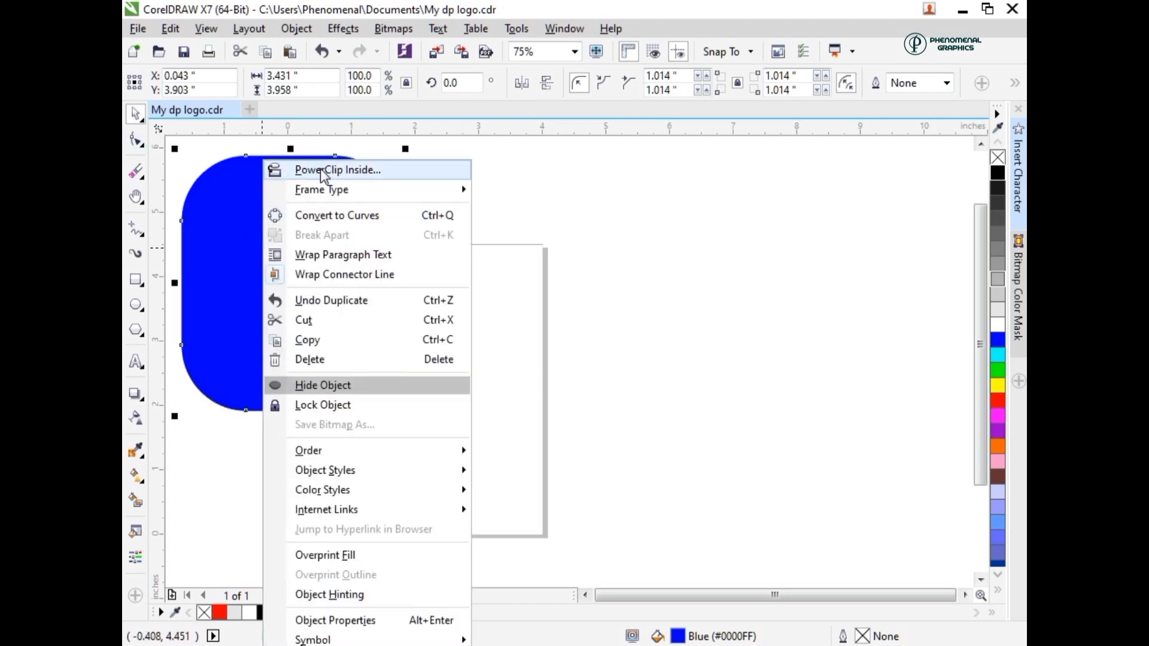
left_click(322, 174)
left_click(475, 307)
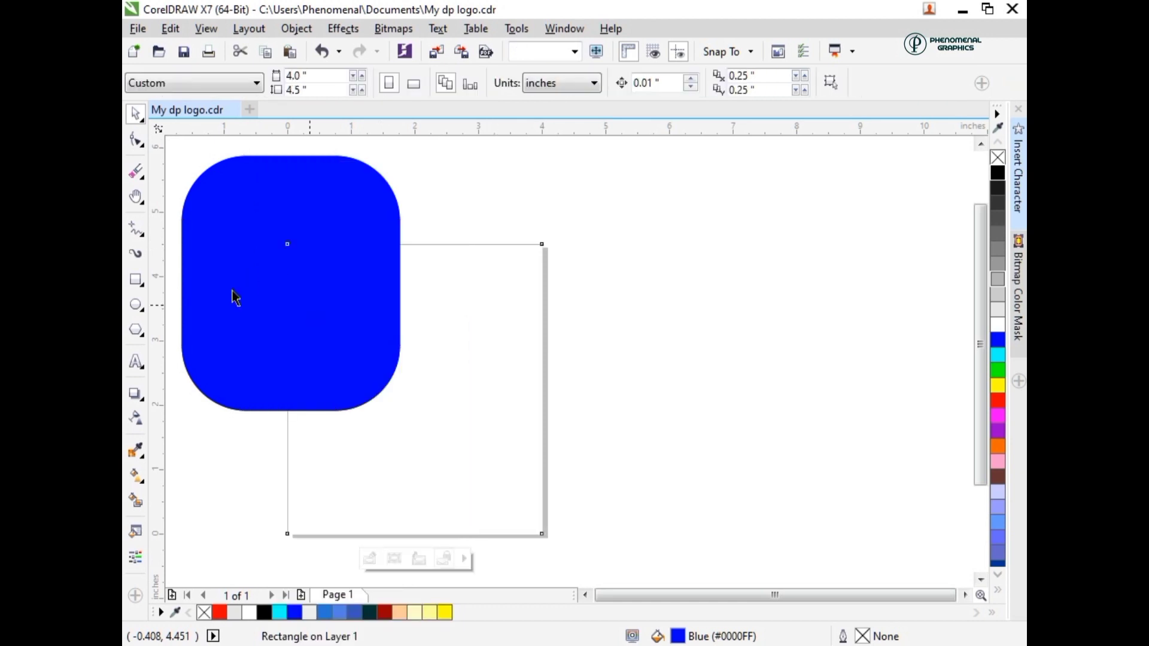
mouse_move(234, 290)
left_mouse_down()
mouse_move(621, 295)
mouse_move(715, 318)
left_mouse_up()
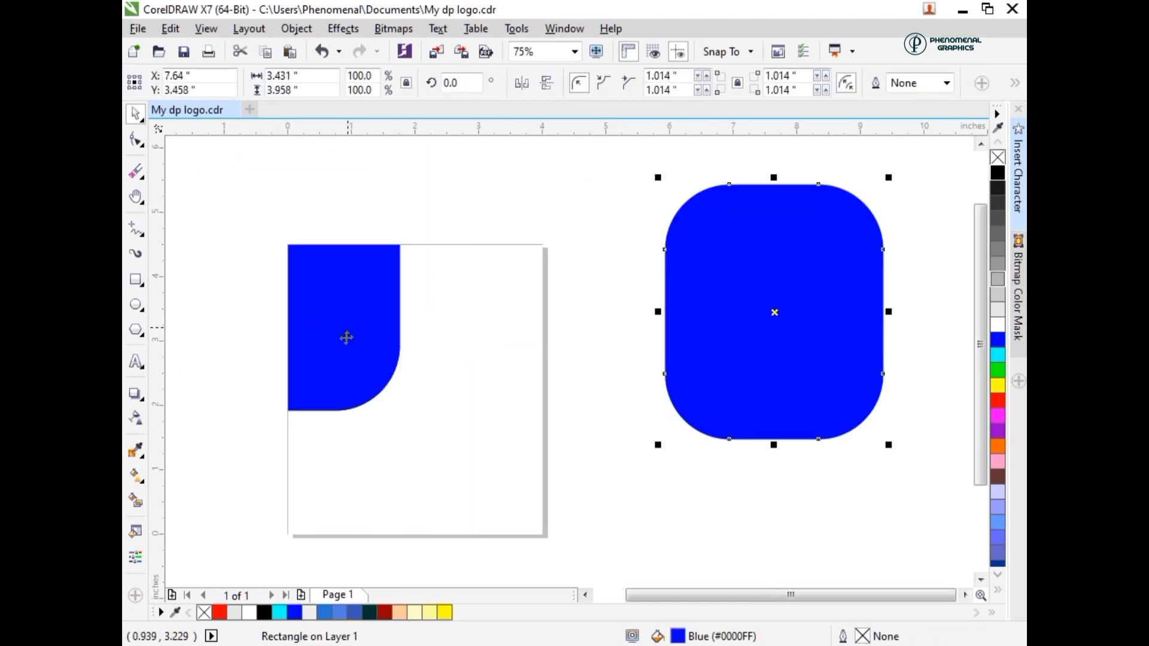
- Import graphics 17a and graphics 17b and place them on the page, the building photo above the photo of the man
left_click(331, 381)
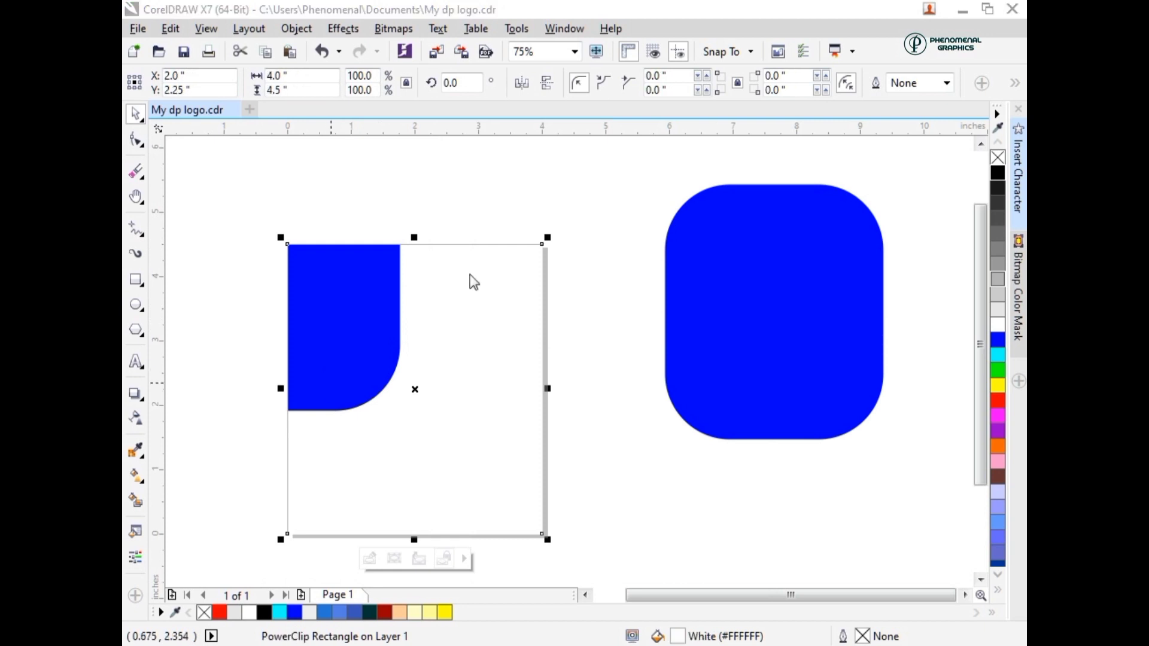
key("ctrl+i")
left_click_drag(663, 124, 673, 247)
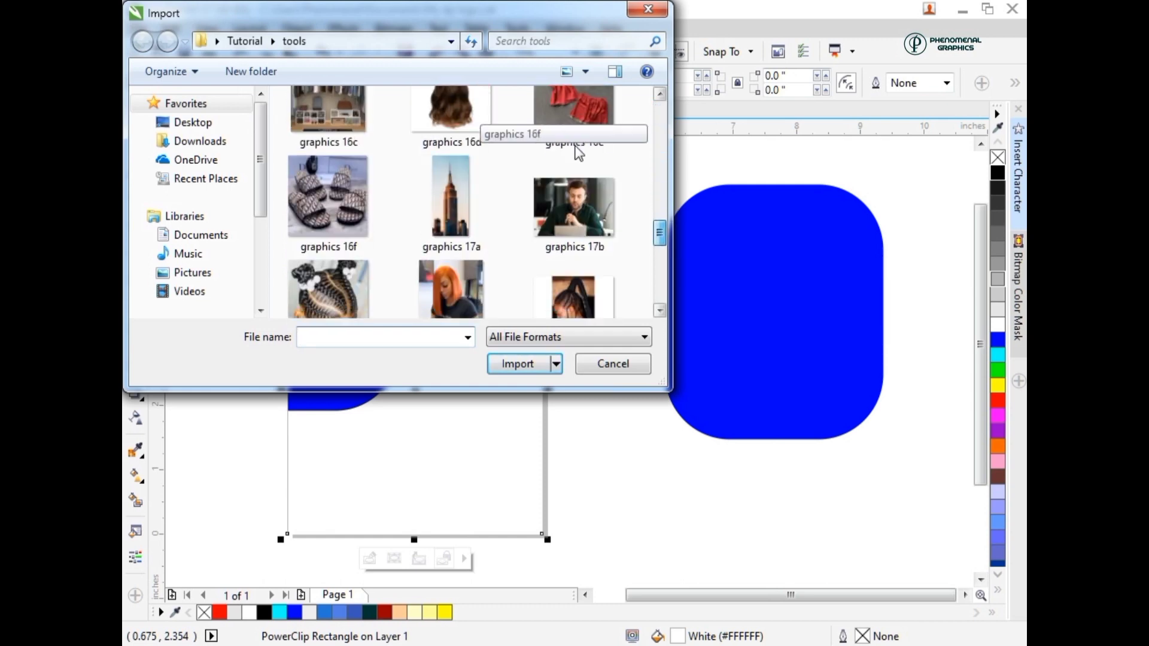
left_click(566, 160)
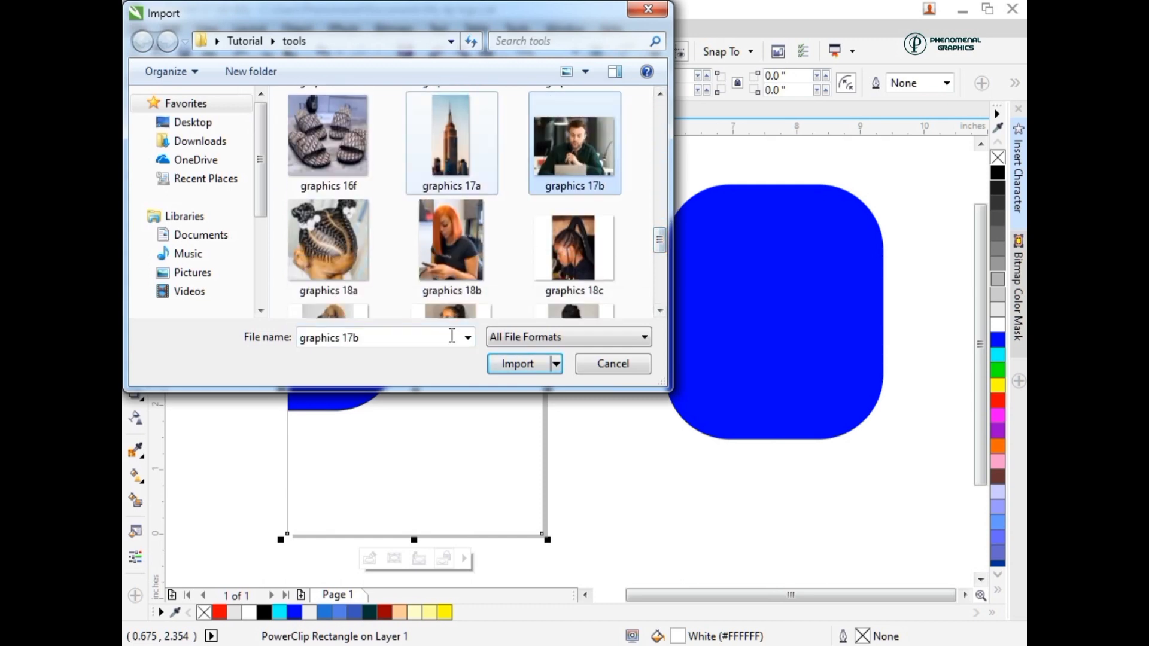
left_click(428, 157, "ctrl")
key("Return")
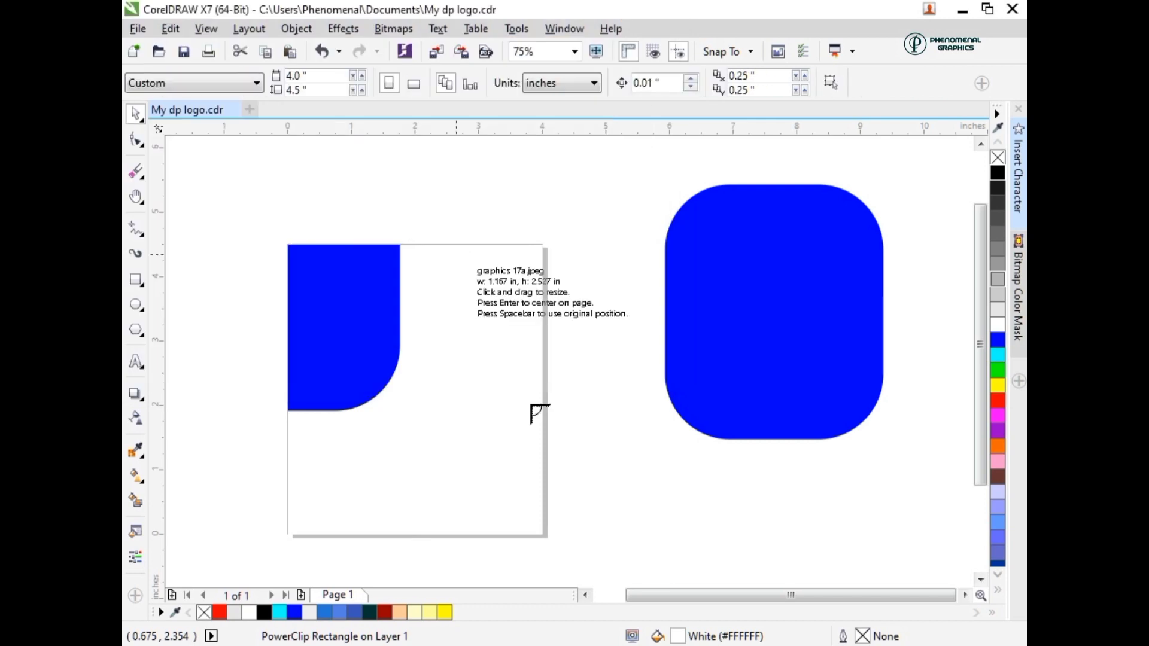
left_click_drag(440, 244, 513, 405)
left_click_drag(399, 473, 509, 548)
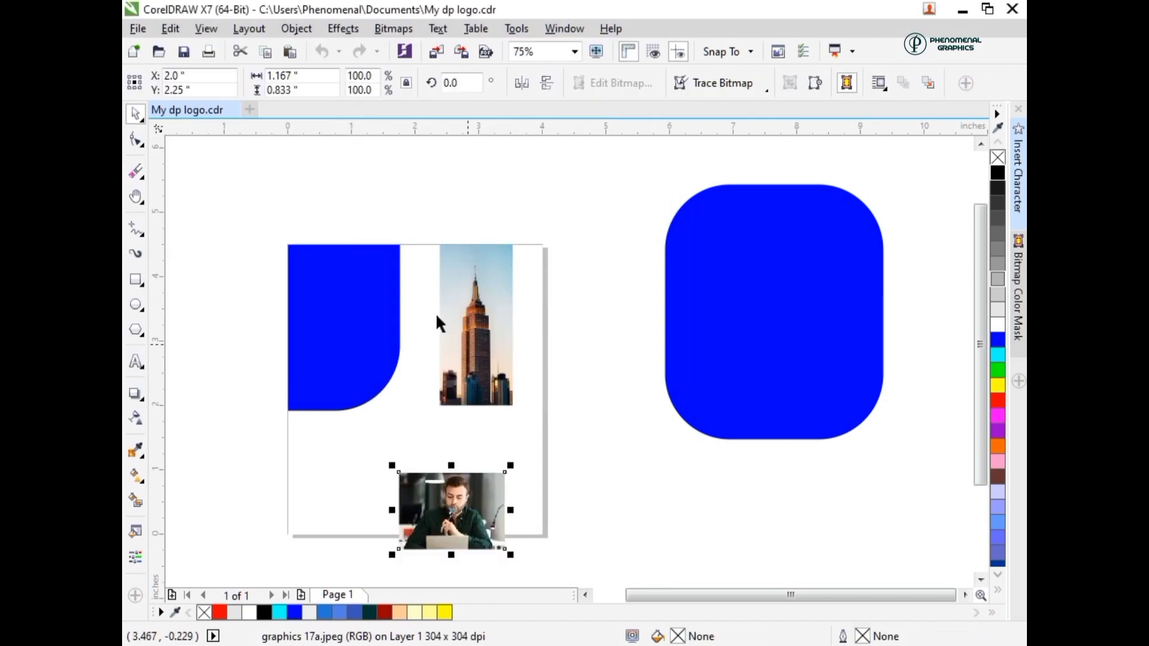
- Move the building photo over the clipped blue shape and enlarge it to about 1.71 by 3.7 inches
left_click_drag(441, 316, 334, 379)
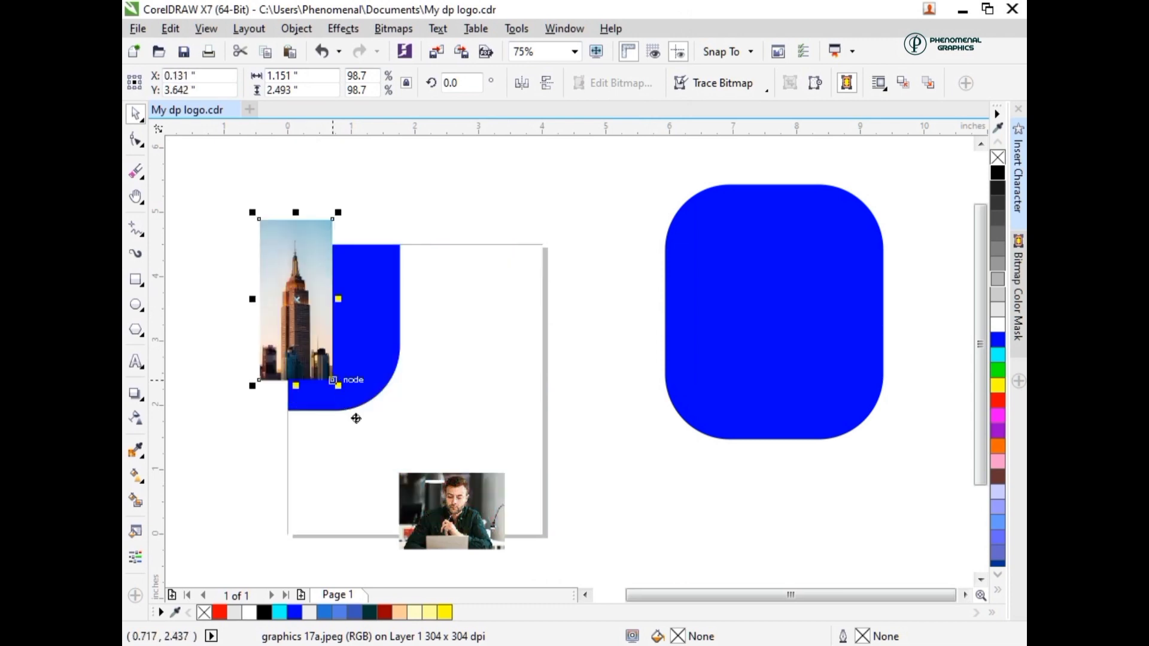
left_click_drag(356, 418, 356, 394)
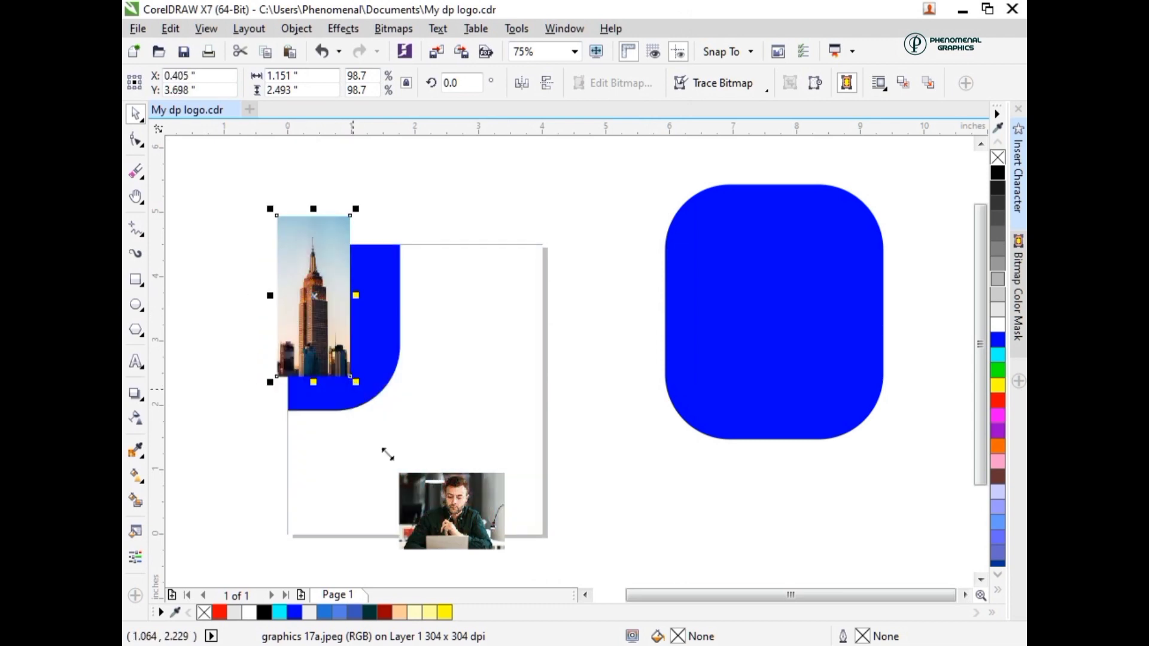
left_click_drag(388, 454, 391, 459)
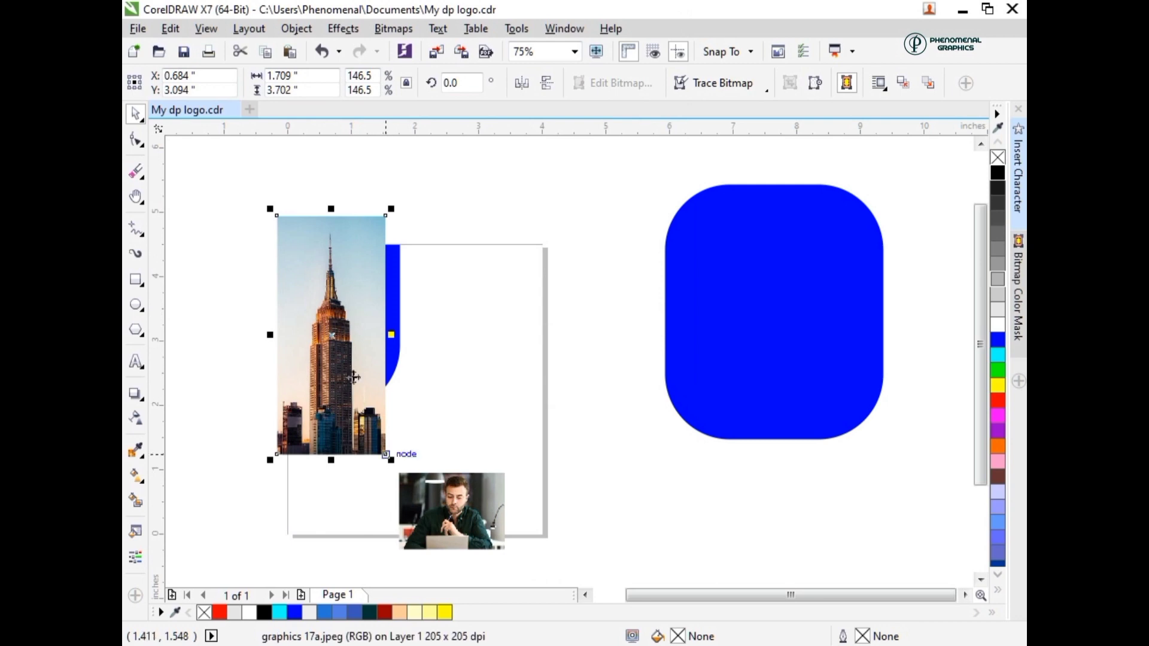
left_click_drag(353, 377, 366, 386)
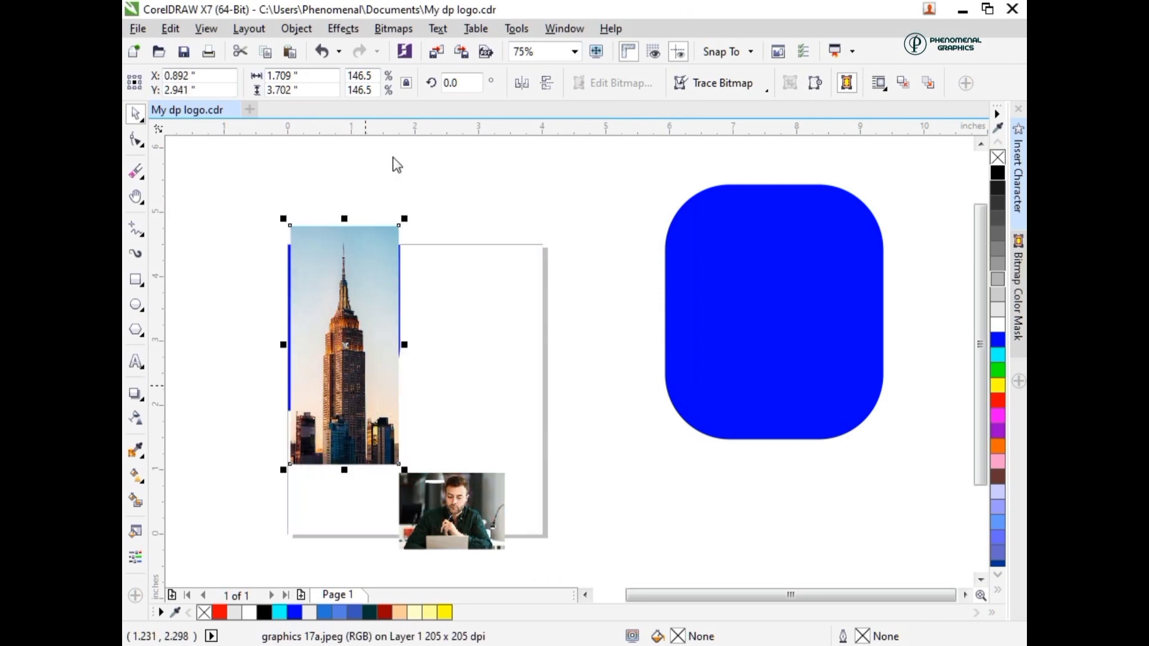
- PowerClip the building photo inside the page rectangle
right_click(365, 386)
left_click(393, 158)
left_click(440, 375)
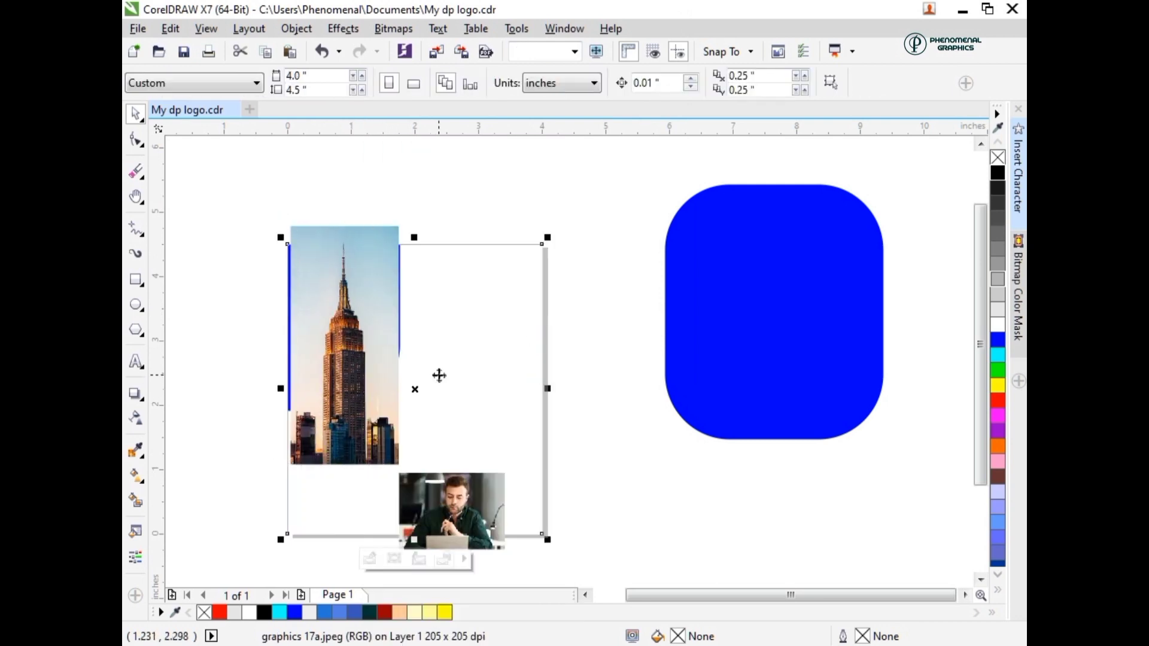
- Open the page rectangle's PowerClip contents for editing and place a duplicate of the blue shape over the page's right edge
left_click(292, 344, "ctrl")
left_click(257, 323)
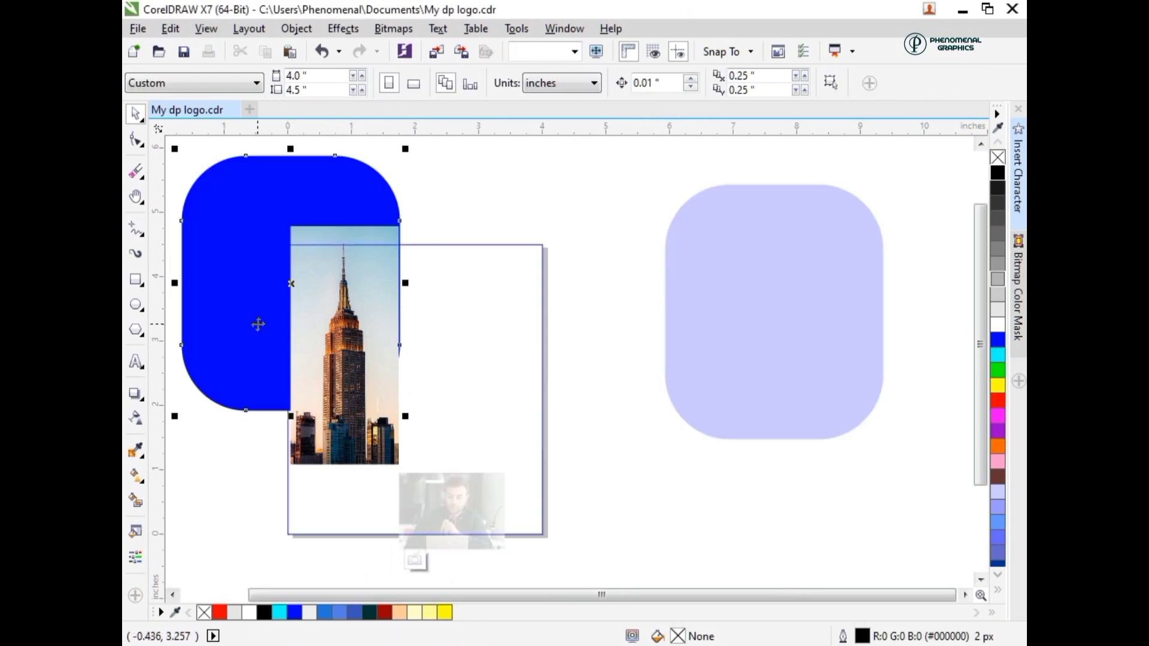
left_click_drag(258, 324, 563, 310)
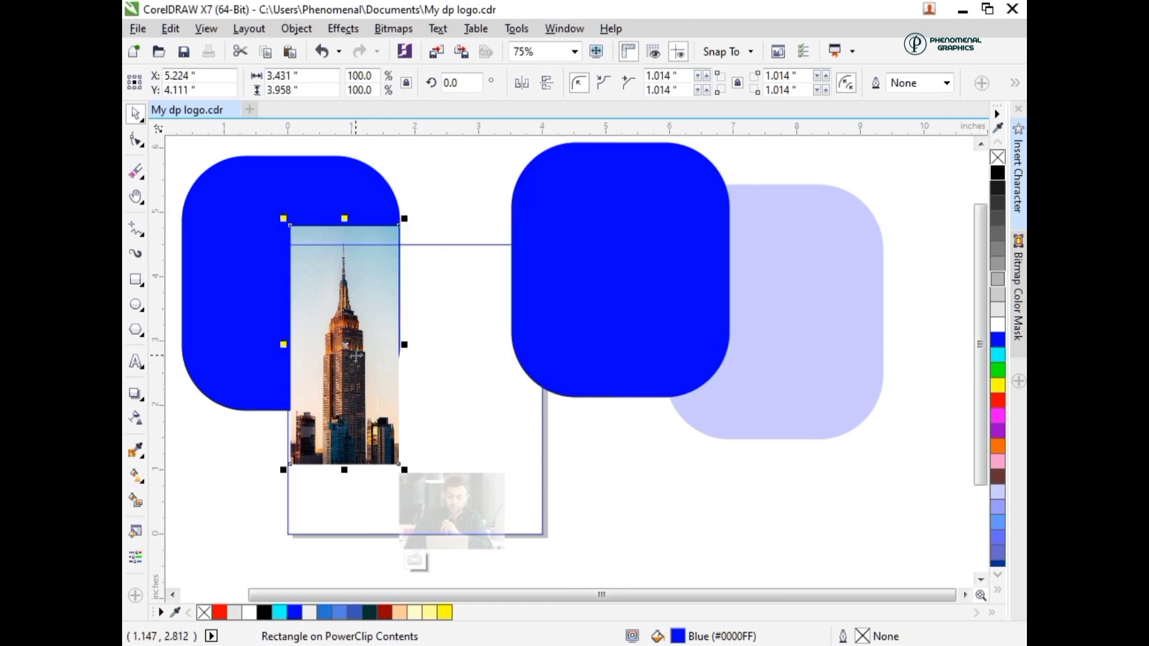
- Fit the building photo between the page's left edge and the blue shape's right edge, resizing it to about 1.76 by 3 inches
left_click(356, 357)
left_click_drag(357, 368, 357, 367)
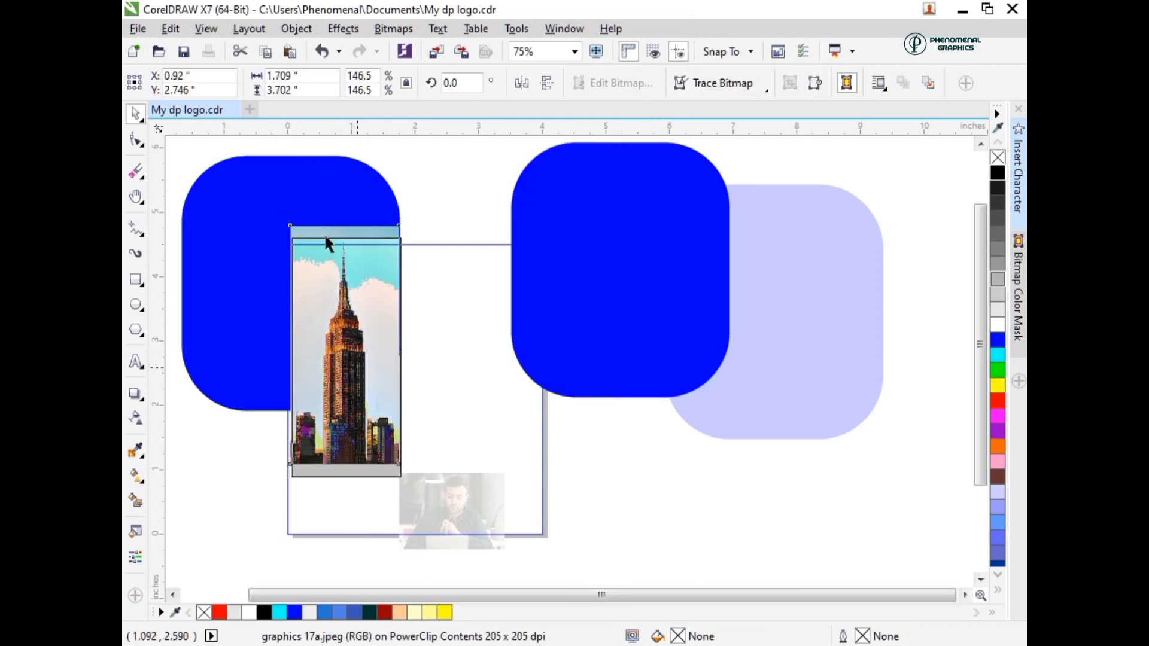
left_click_drag(325, 239, 325, 238)
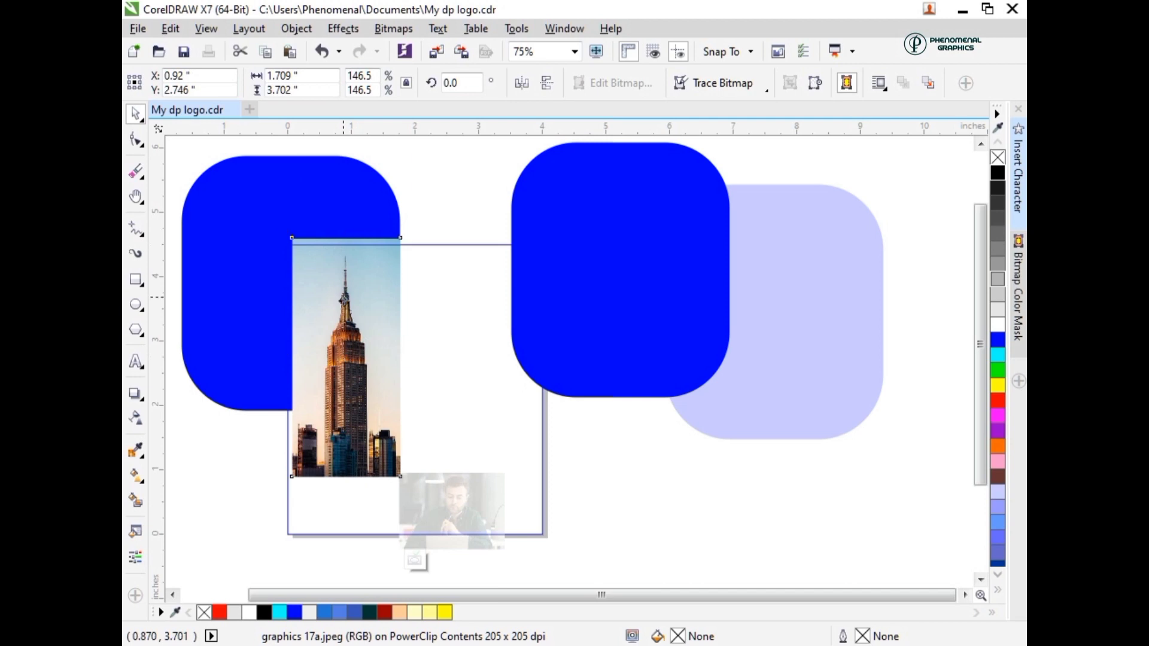
left_click_drag(345, 297, 339, 301)
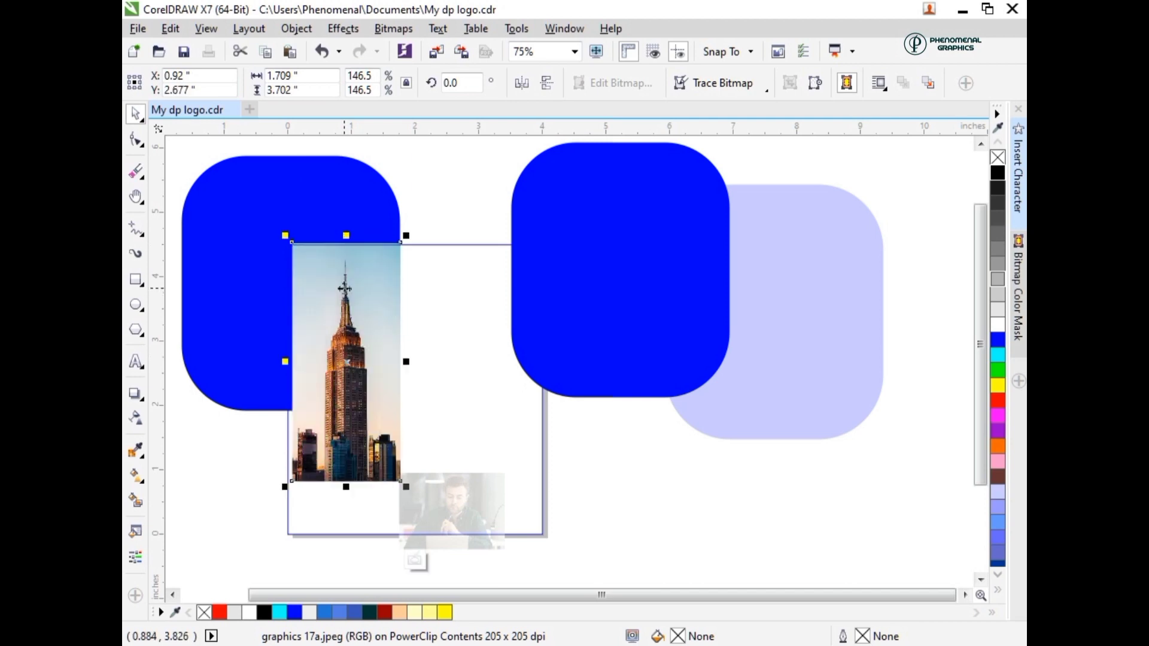
left_click_drag(284, 362, 281, 361)
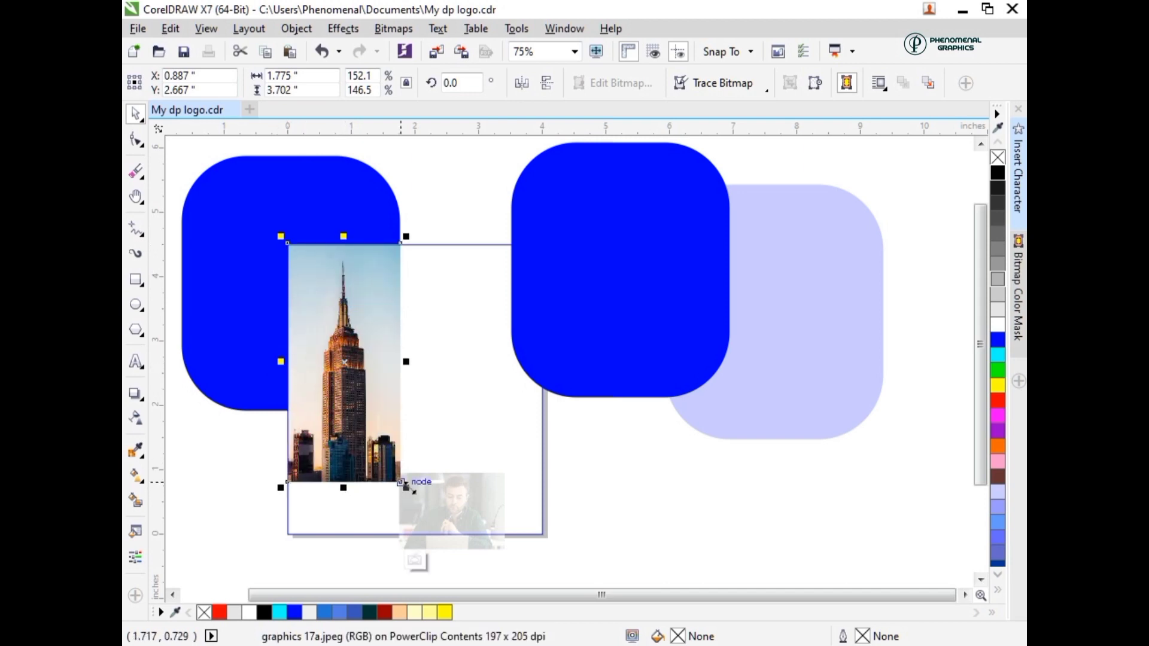
left_click_drag(408, 487, 403, 442)
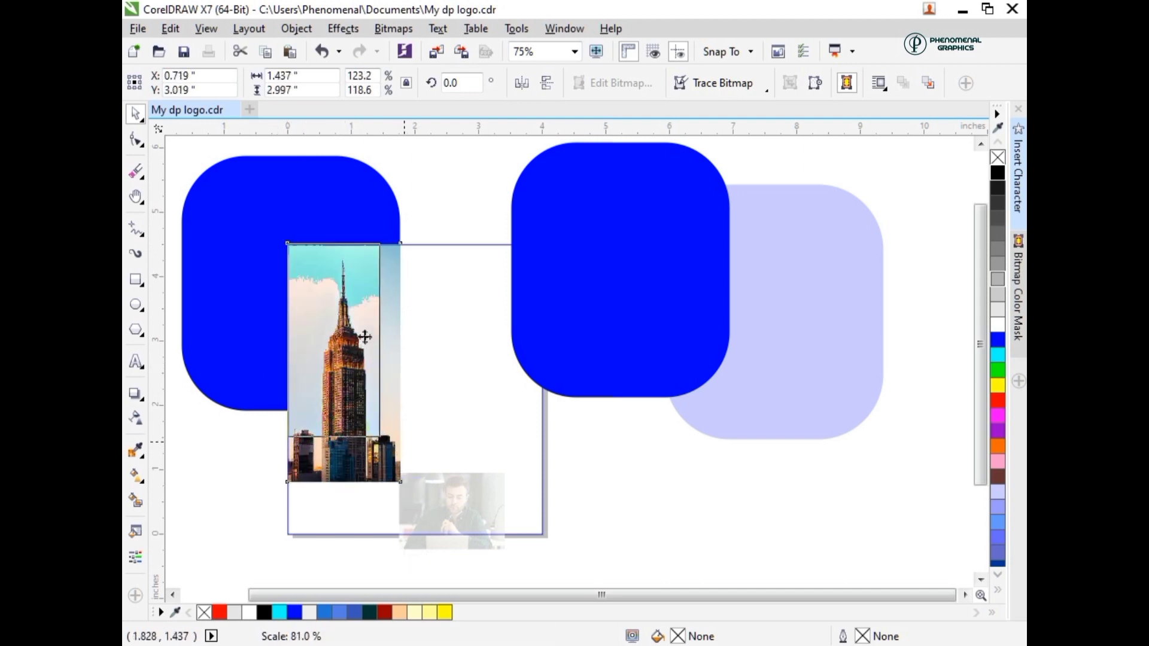
mouse_move(380, 340)
left_mouse_down()
mouse_move(402, 342)
mouse_move(389, 347)
left_mouse_up()
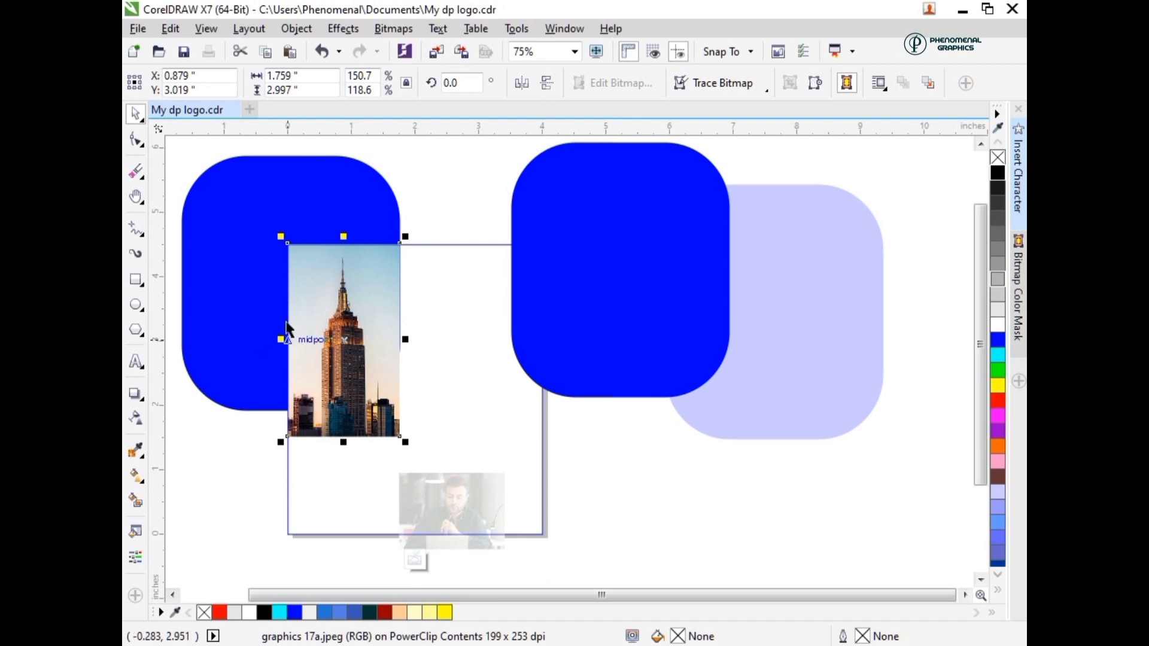
- PowerClip the building photo inside the original blue rounded shape
right_click(329, 211)
left_click(385, 130)
left_click(222, 223)
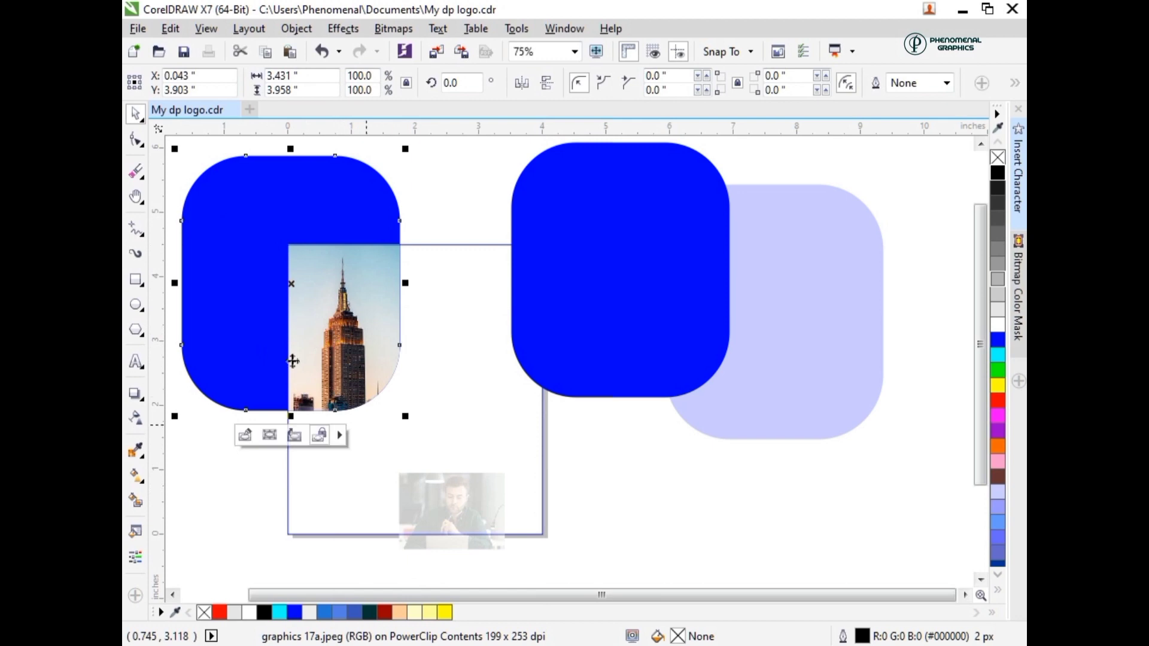
- Align the duplicate blue shape centrally, both horizontally and vertically, over the shape containing the building photo
left_click(597, 295)
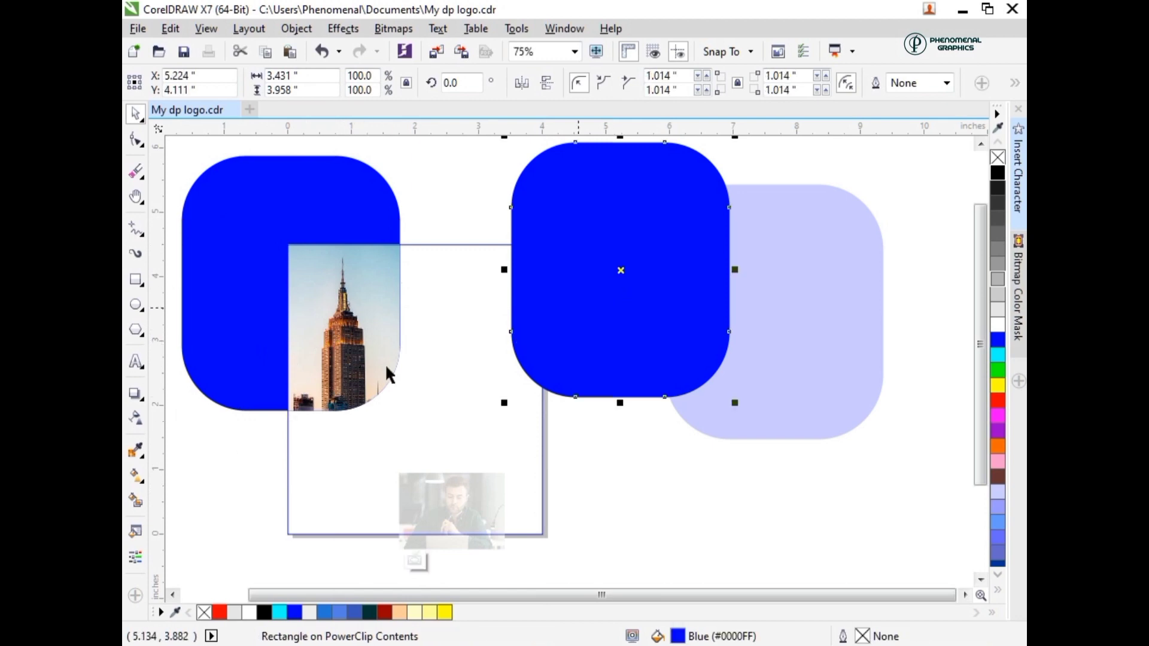
left_click(222, 288, "shift")
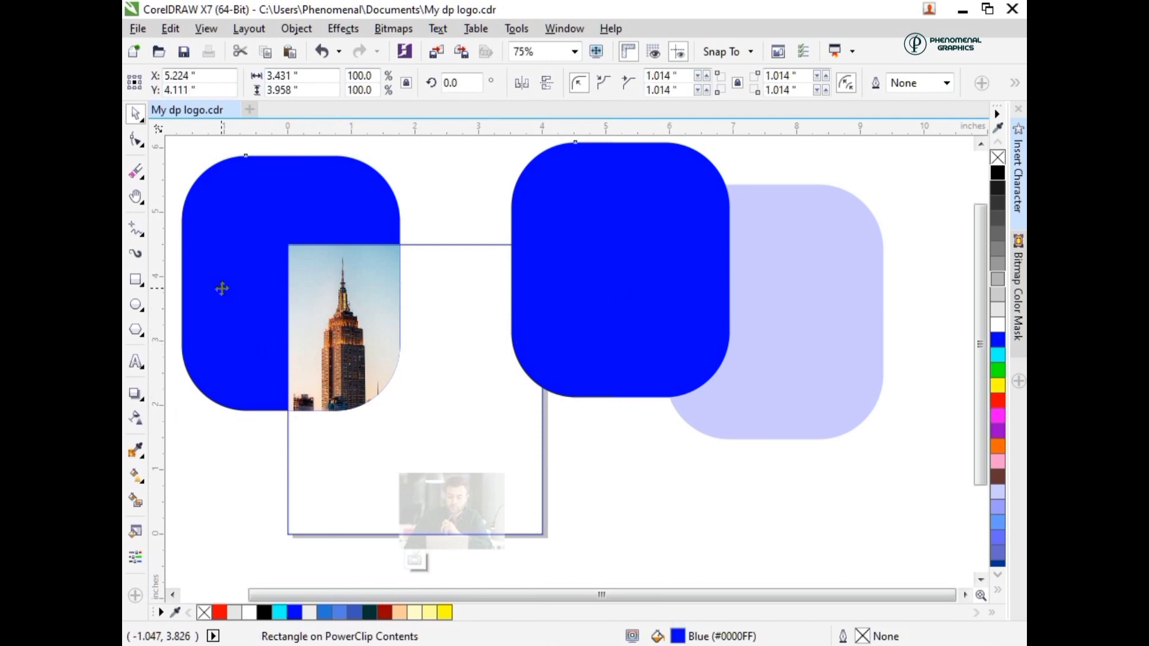
key("c")
key("e")
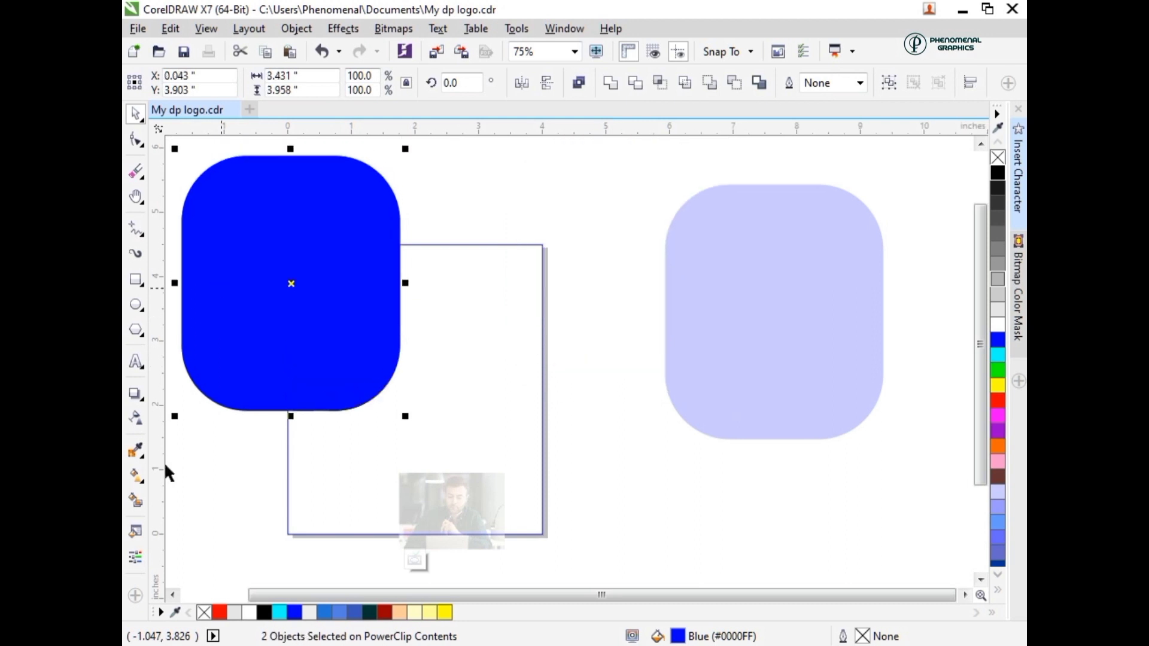
- Apply a uniform transparency of 60 to the top blue shape and finish editing the page rectangle's PowerClip contents
left_click(205, 393)
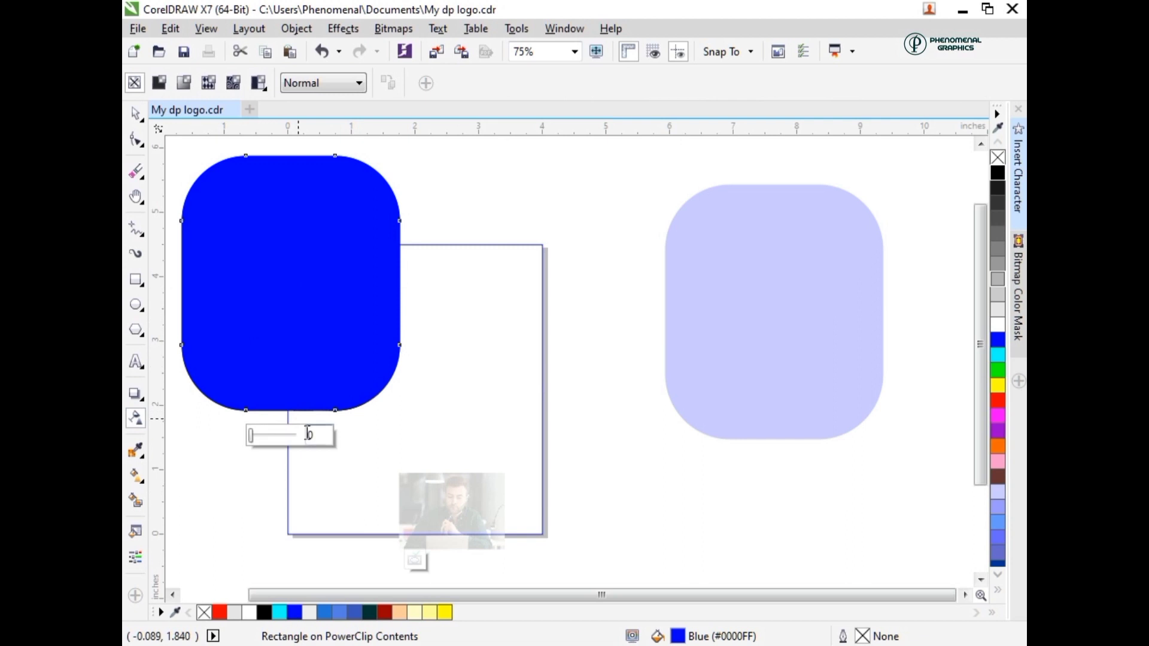
left_click_drag(315, 436, 302, 434)
type("60")
key("Return")
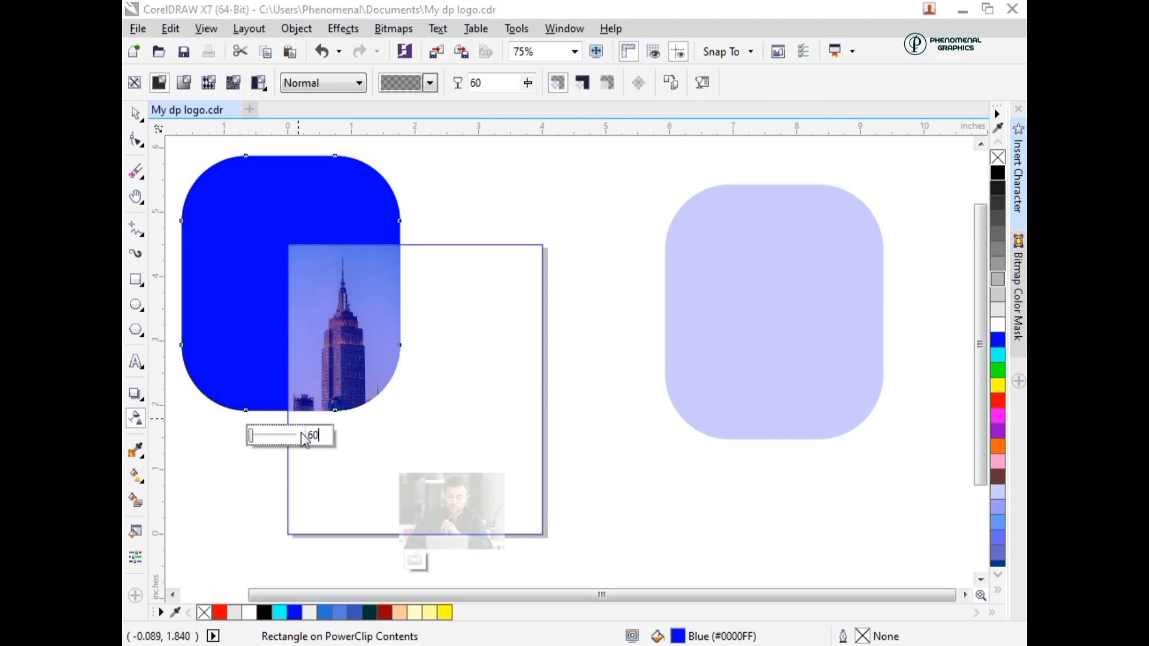
left_click(412, 561)
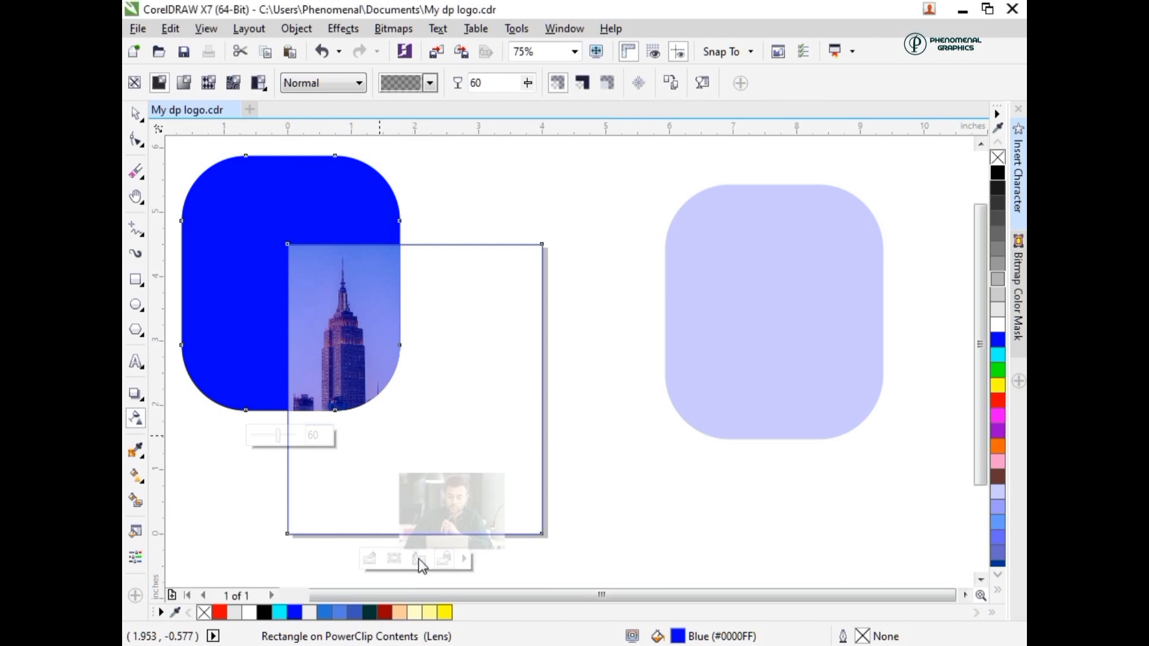
- Draw a circle about 1.25 inches across over the lower-right corner of the building photo shape
left_click(419, 559)
left_click(136, 304)
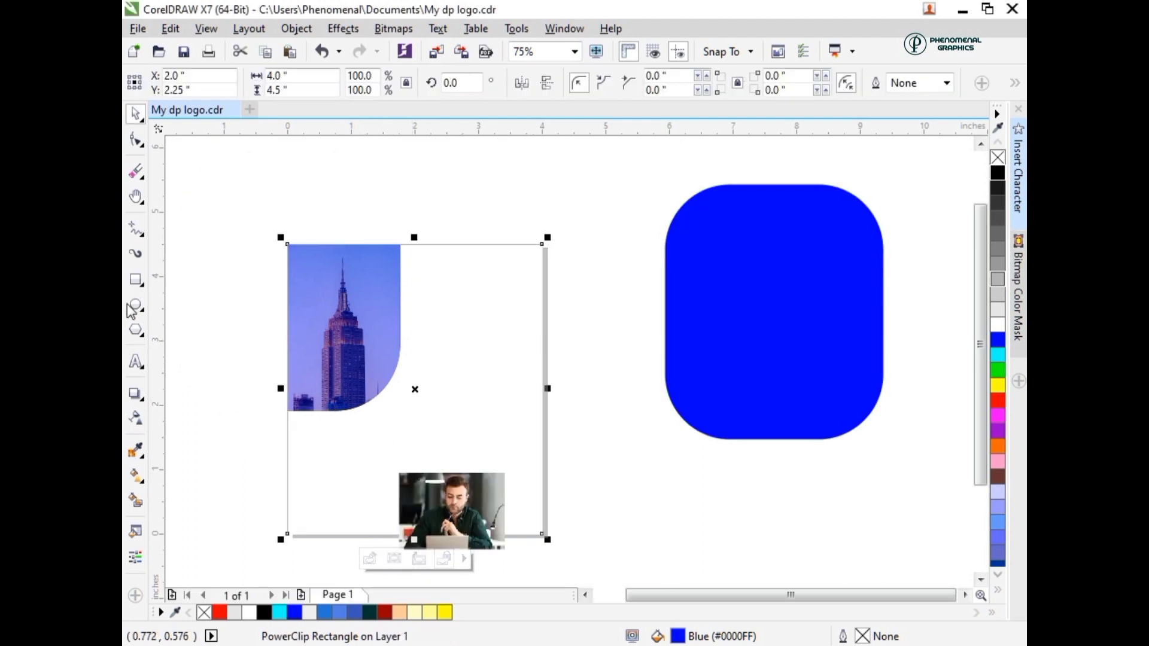
left_click_drag(318, 343, 386, 392)
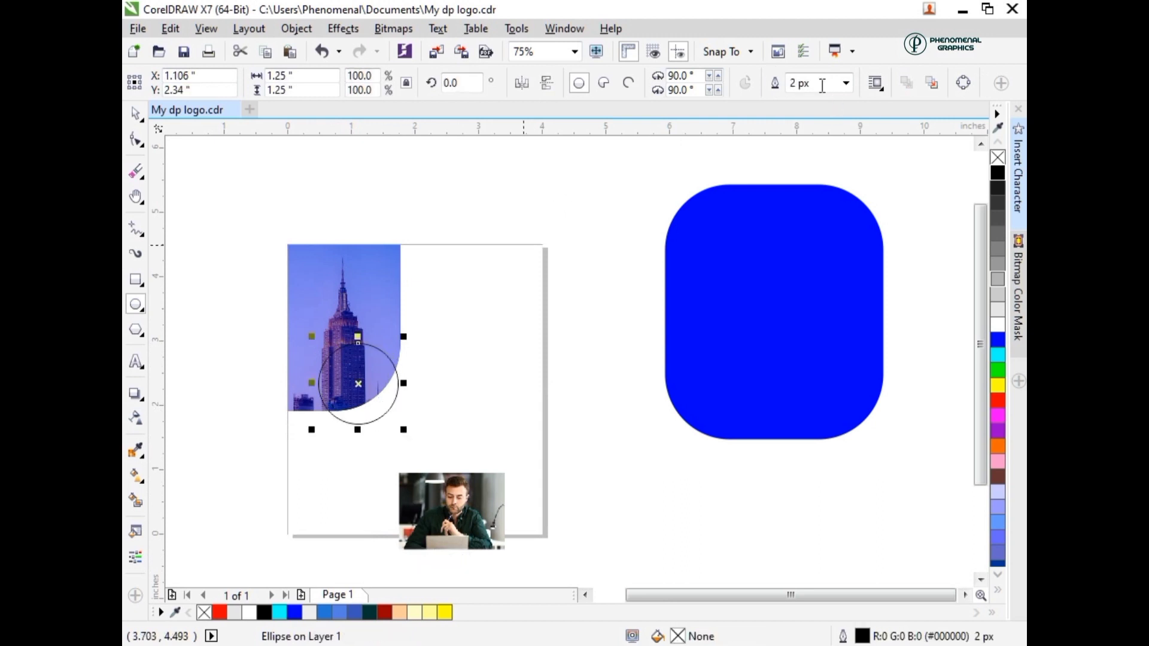
- Give the circle a 15 px white outline
left_click_drag(697, 94, 685, 106)
type("12")
key("Return")
left_click_drag(792, 88, 776, 96)
type("15")
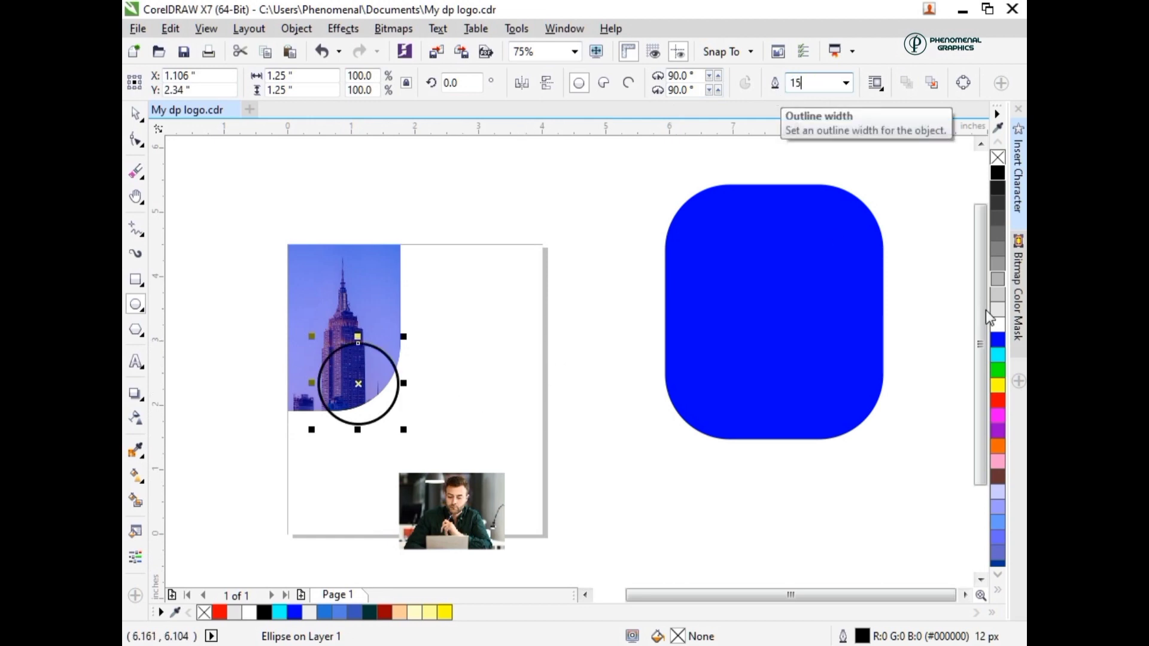
key("Return")
right_click(995, 325)
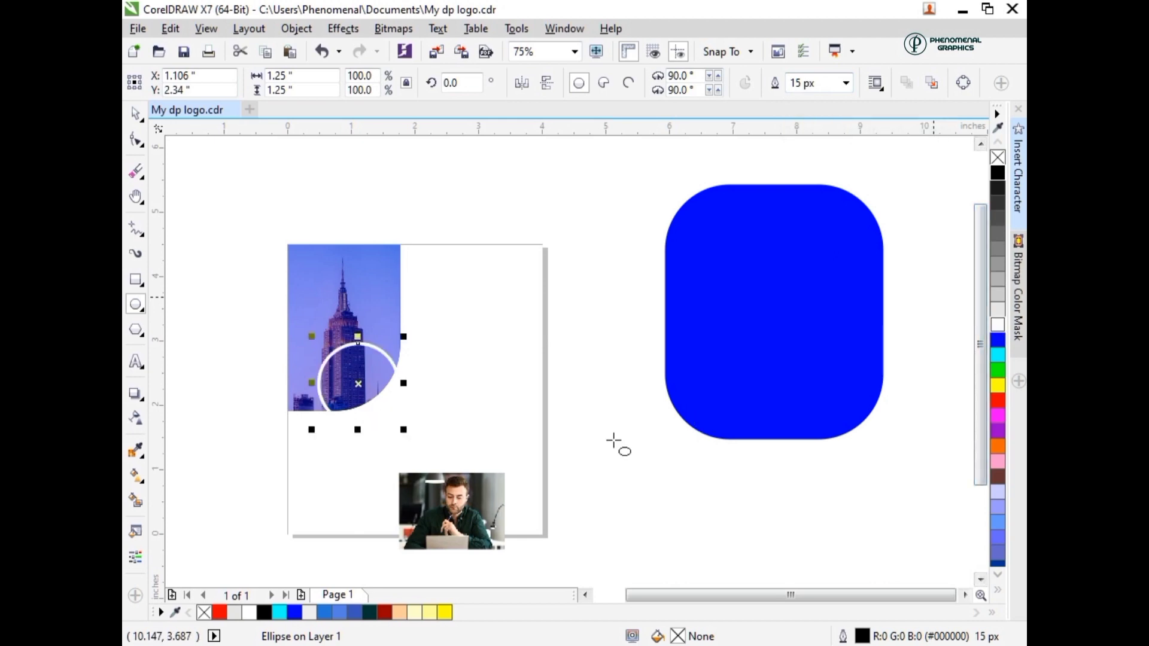
- PowerClip the photo of the man inside the white-outlined circle
left_click(449, 490)
right_click(449, 234)
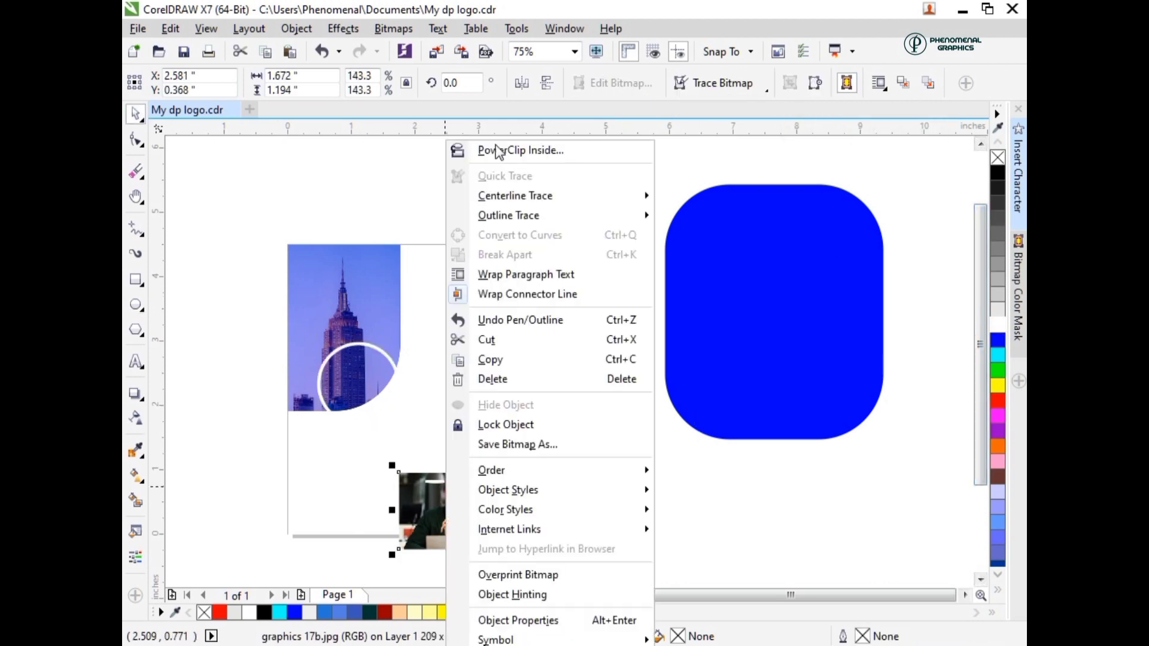
left_click(355, 345)
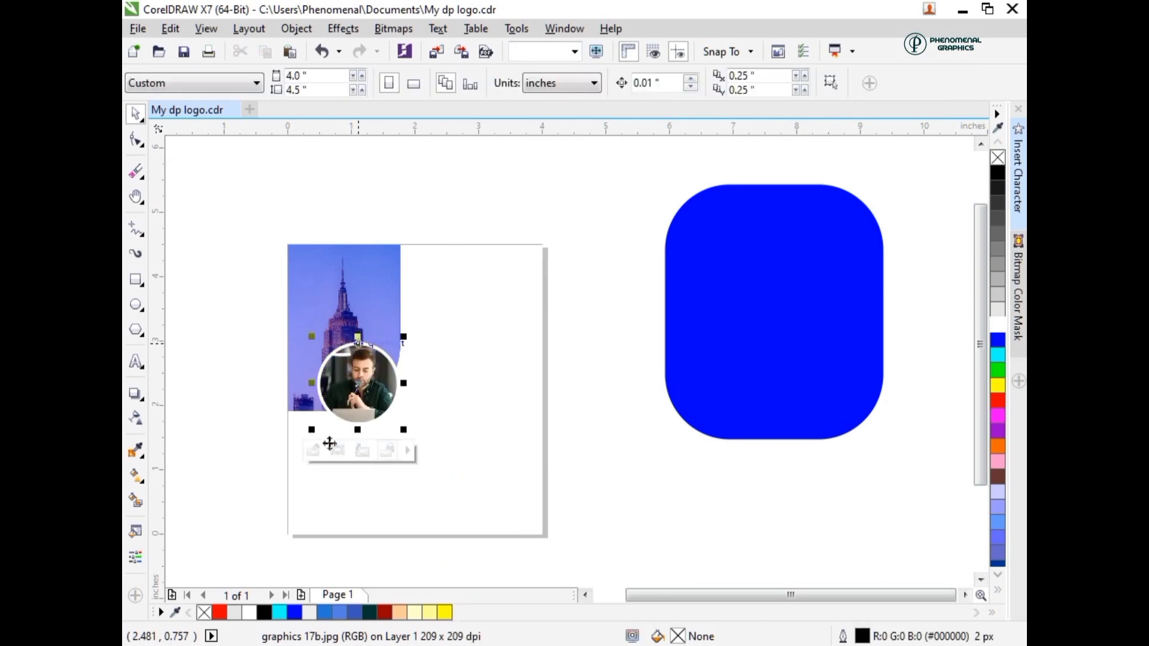
- Edit the circle's PowerClip contents, nudging the man's photo up and stretching its height to about 1.27 inches to fill the circle
left_click(313, 450)
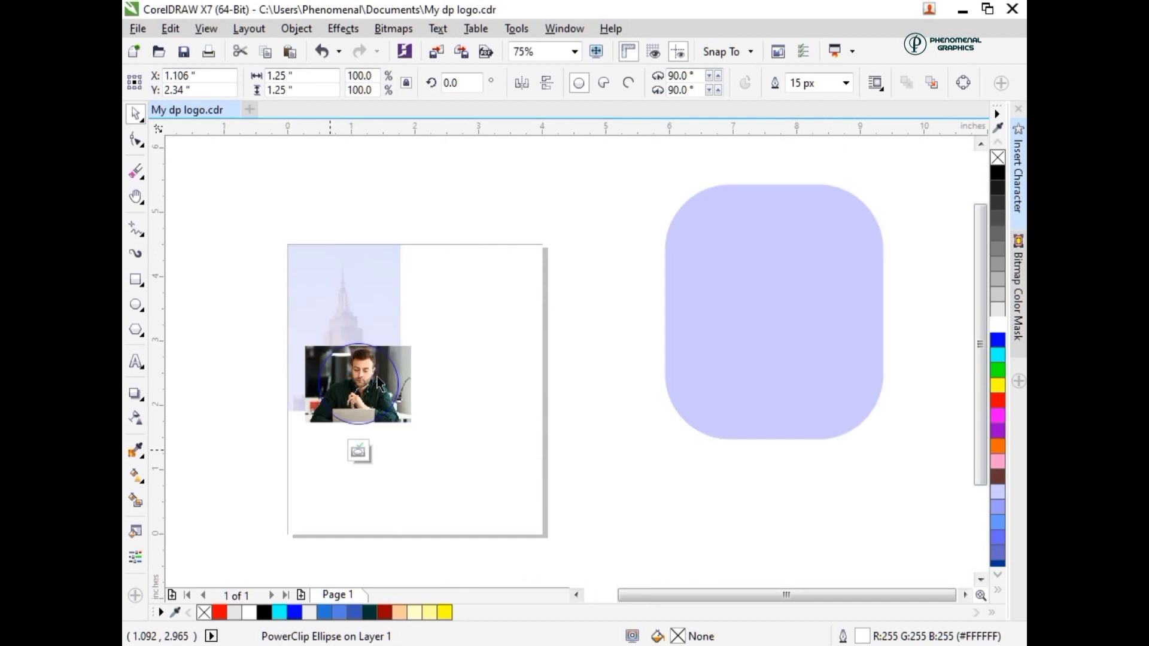
scroll(358, 353, "up", 2)
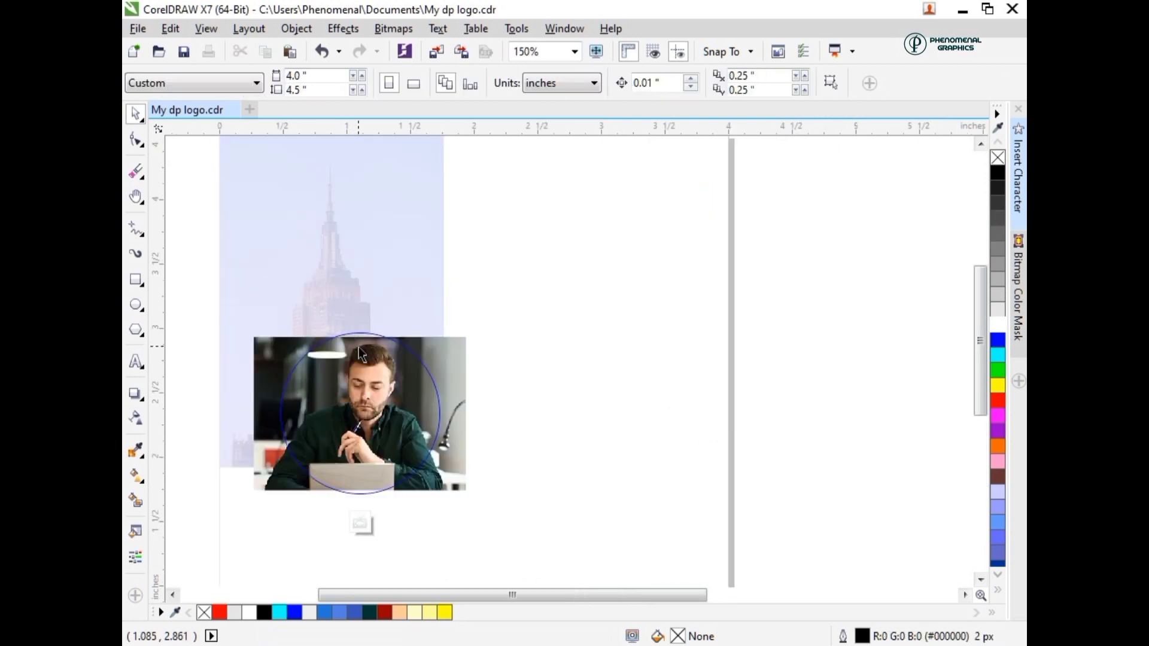
left_click(360, 348)
key("Up")
key("Up")
key("Up")
key("Up")
key("Up")
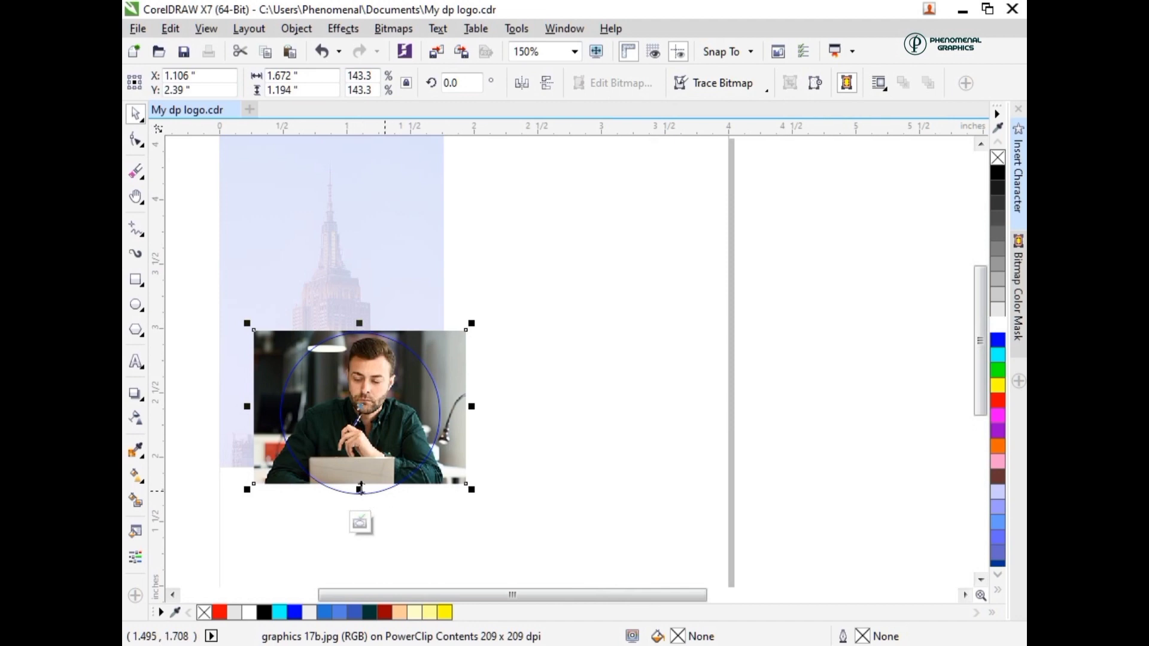
left_click_drag(359, 489, 358, 500)
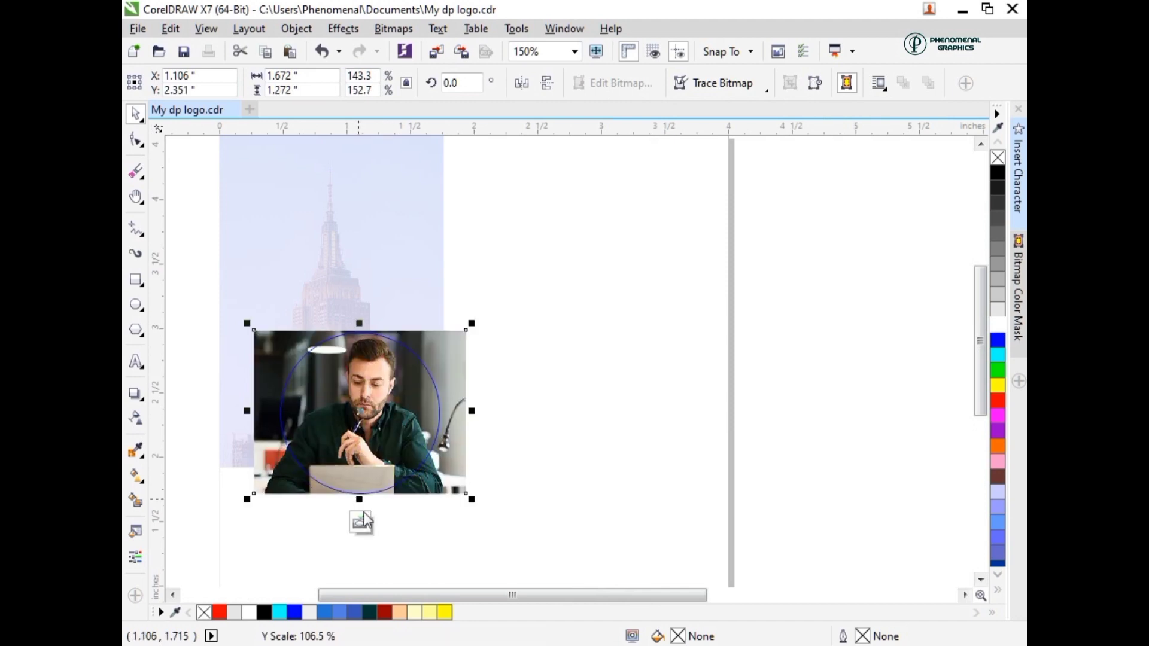
left_click(356, 518)
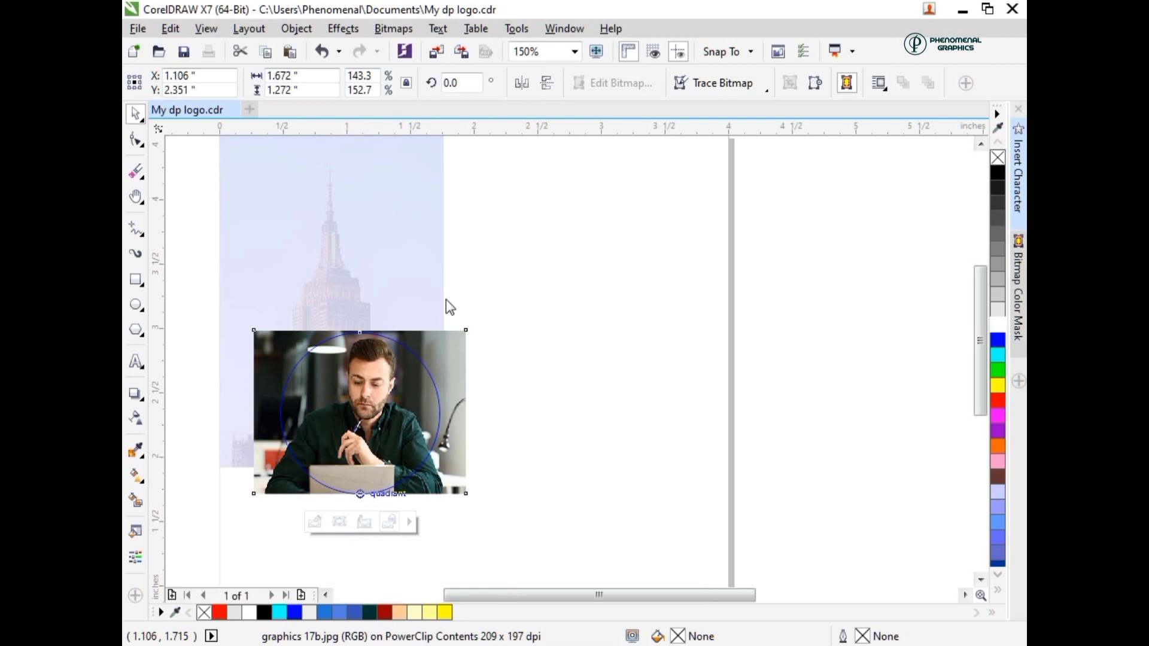
- Draw a rectangle about 0.71 by 3.13 inches beside the page, fill it yellow and remove its outline
scroll(345, 393, "down", 2)
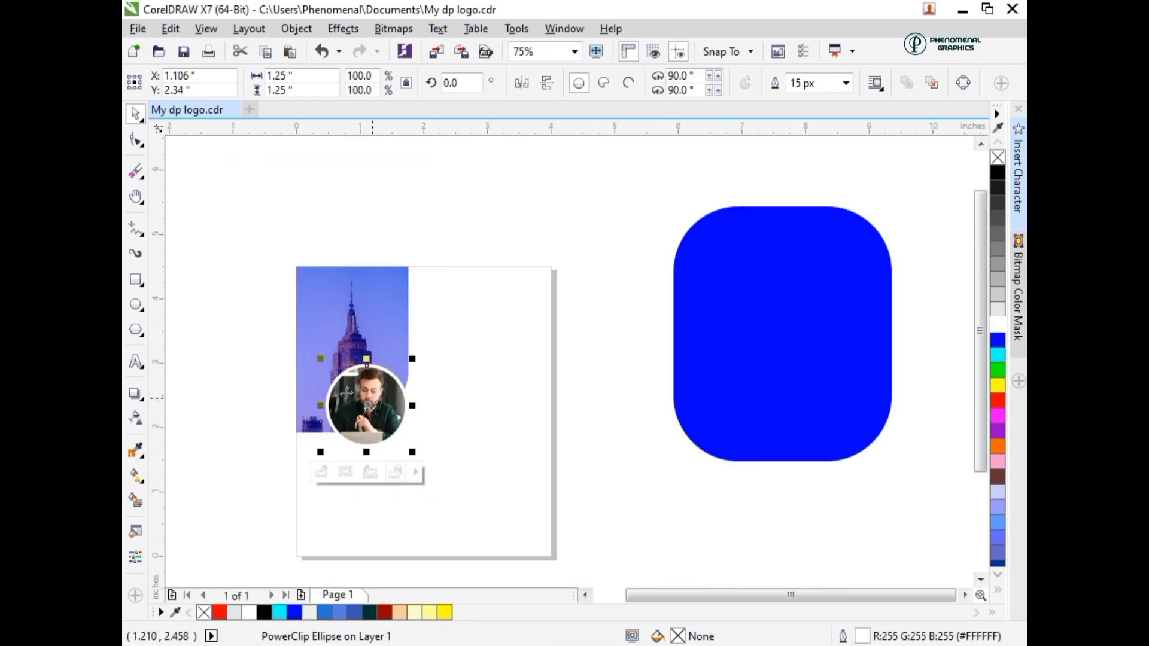
left_click(133, 281)
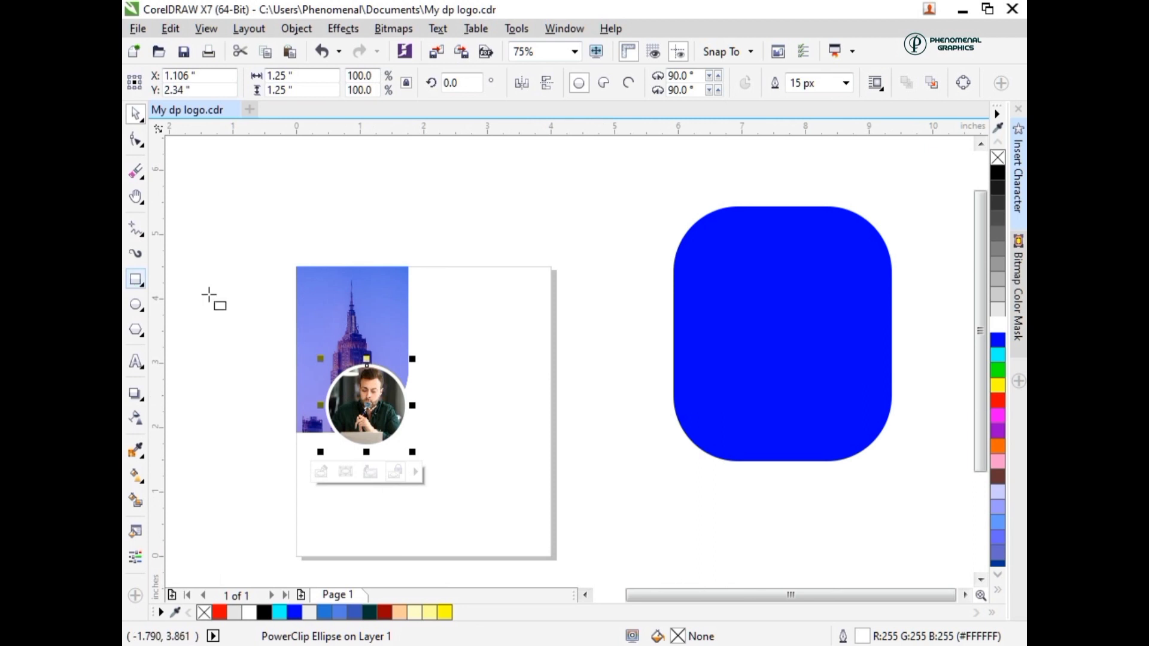
left_click_drag(222, 216, 267, 417)
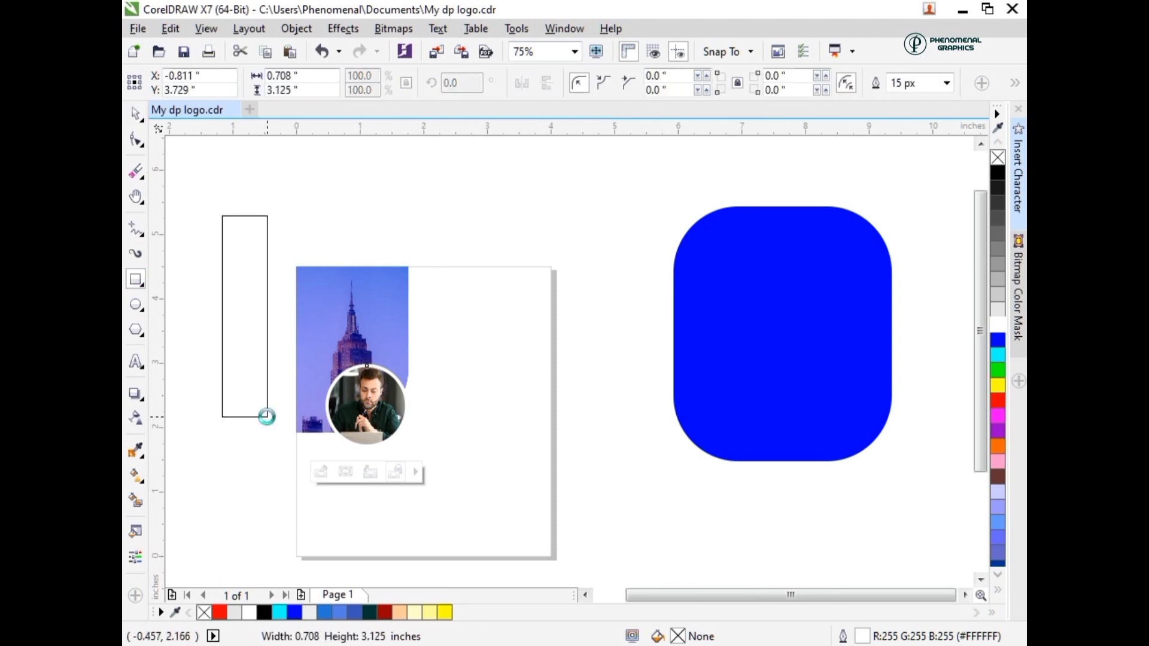
left_click(443, 612)
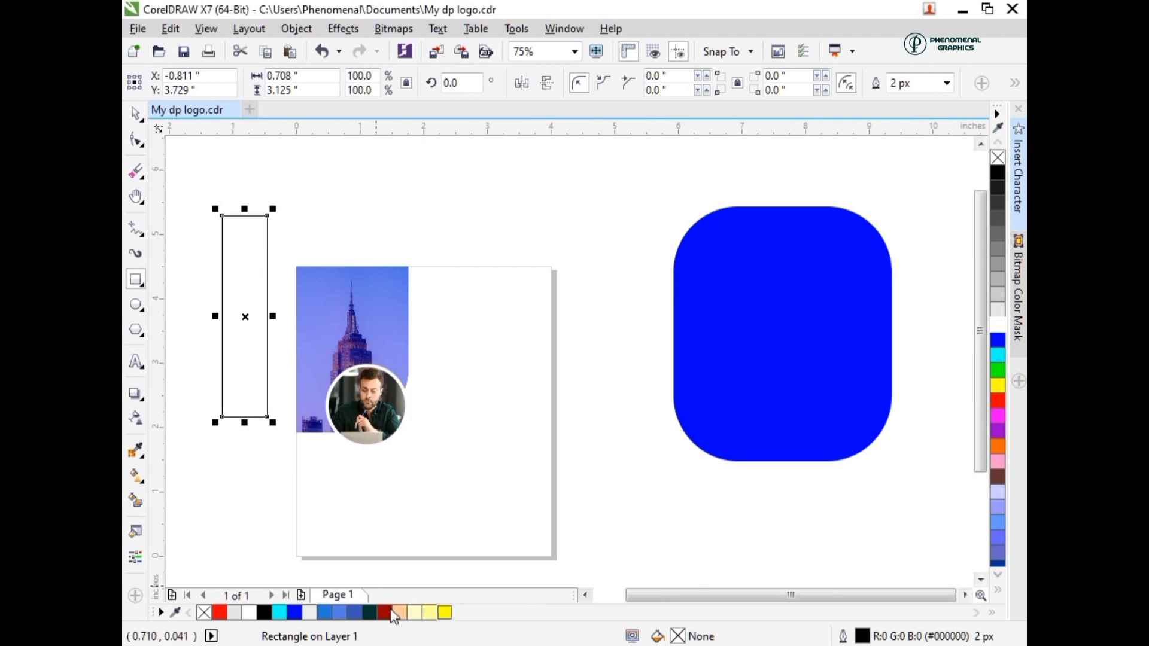
right_click(205, 612)
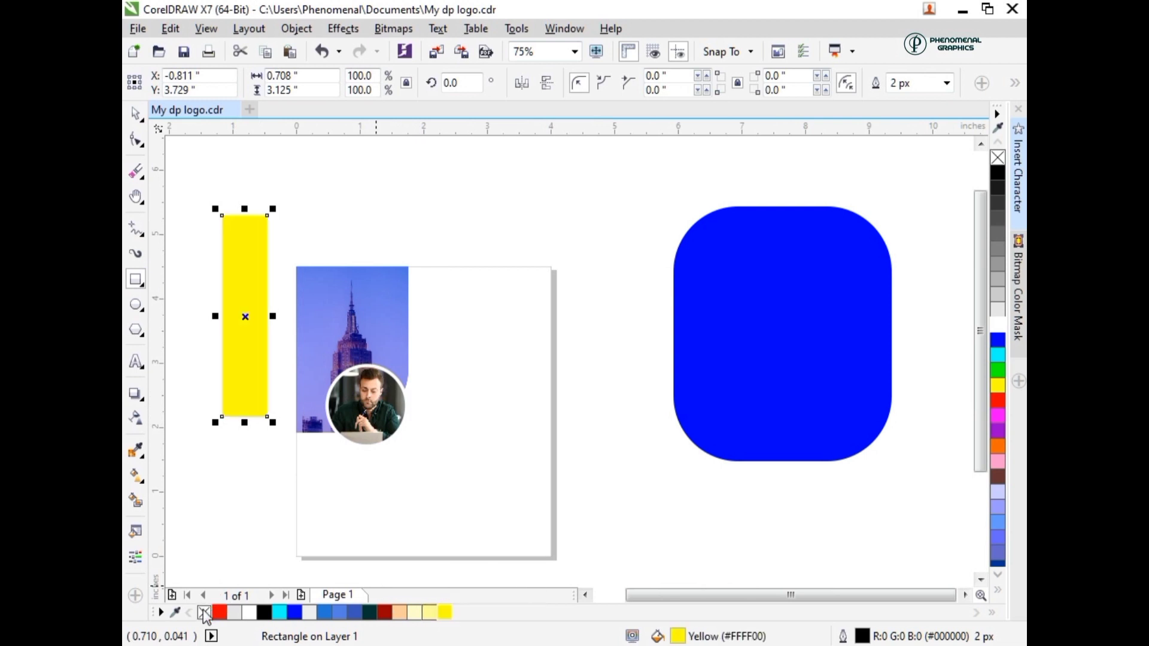
- Fully round the yellow rectangle's corners to 0.354 inch and shorten it to about 2.43 inches high
key("F10")
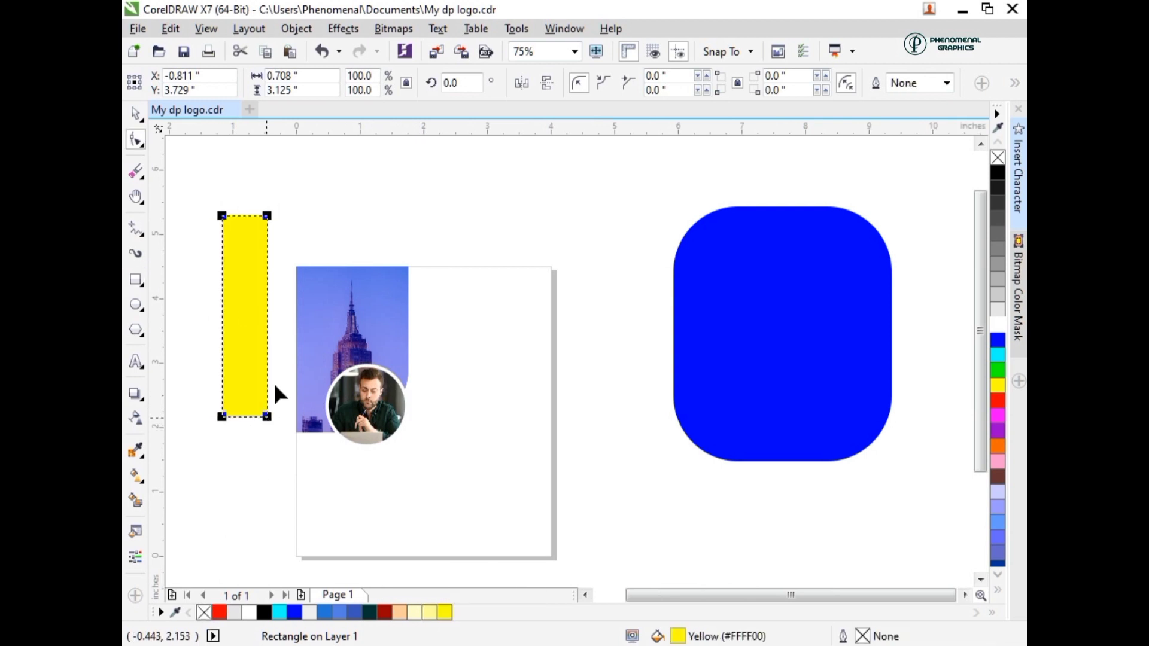
left_click_drag(267, 416, 275, 389)
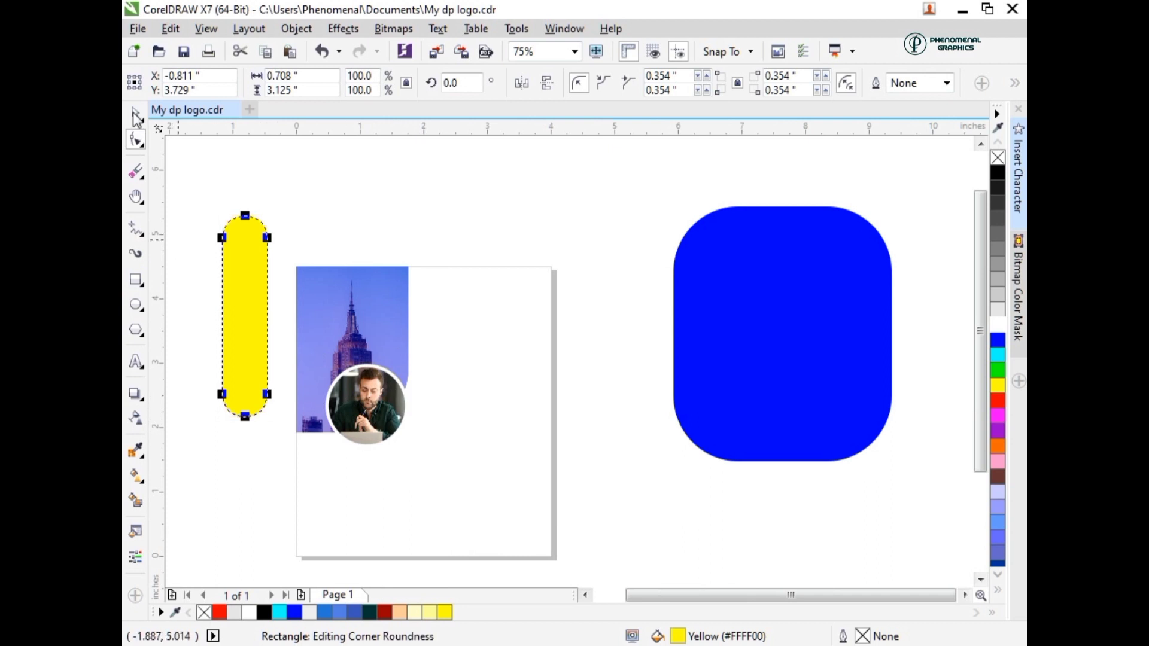
key("space")
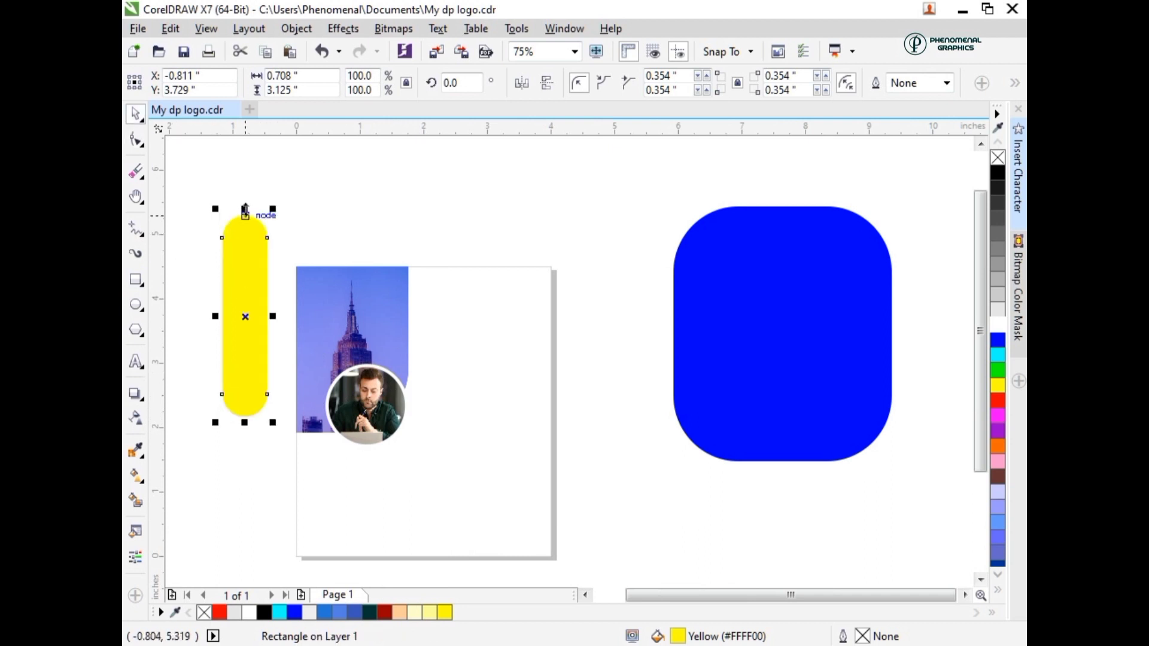
left_click_drag(245, 208, 245, 254)
- Rotate the yellow bar 45 degrees and move it over the man's circular photo
left_click(220, 319)
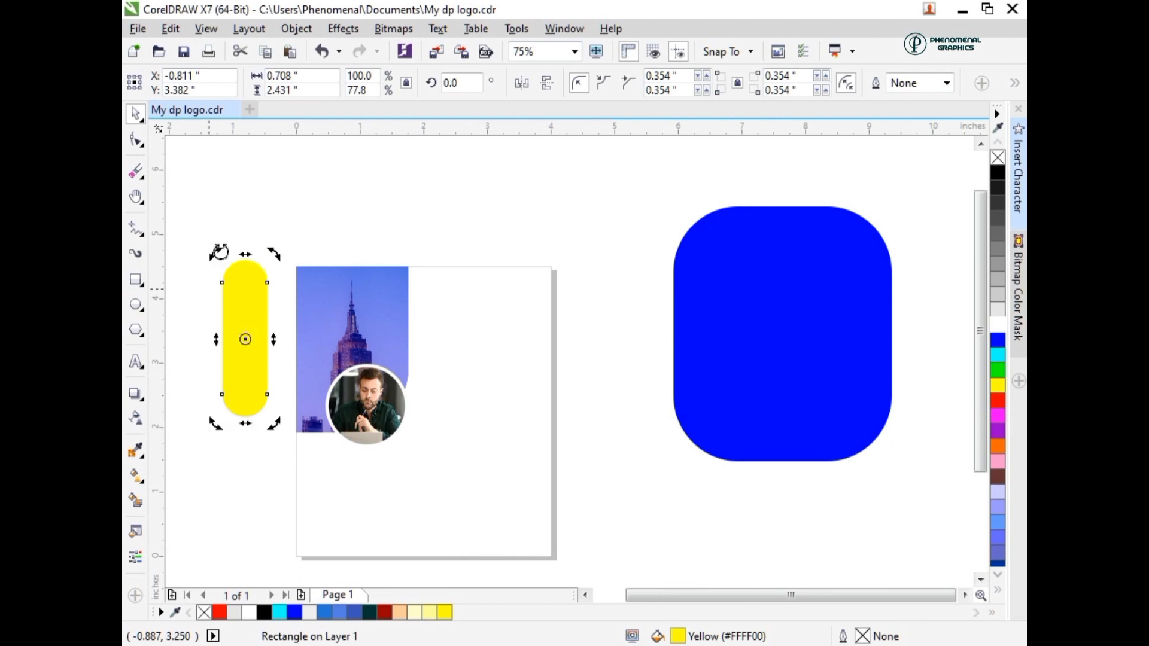
key("ctrl+a")
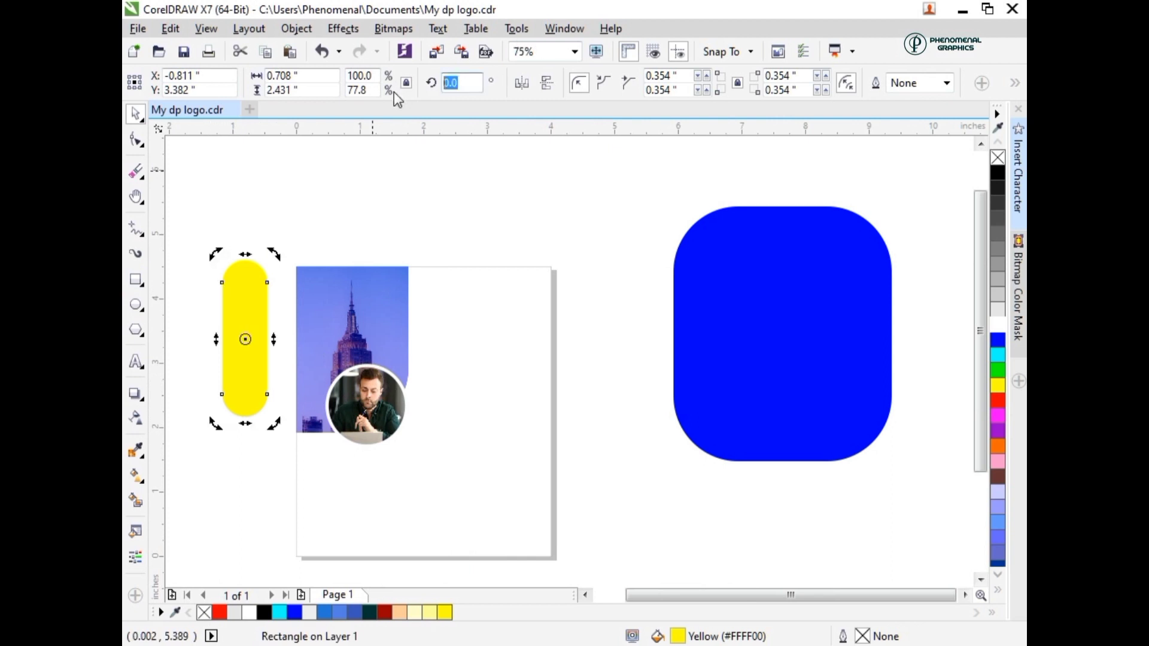
type("455")
key("BackSpace")
key("Return")
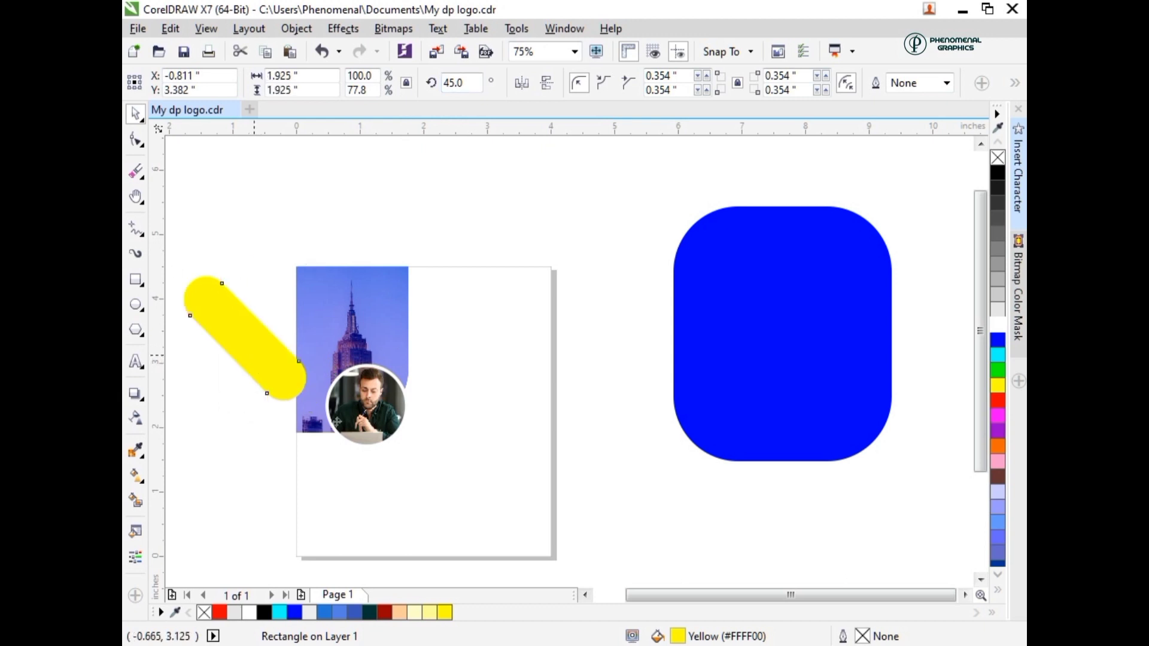
left_click_drag(256, 350, 381, 418)
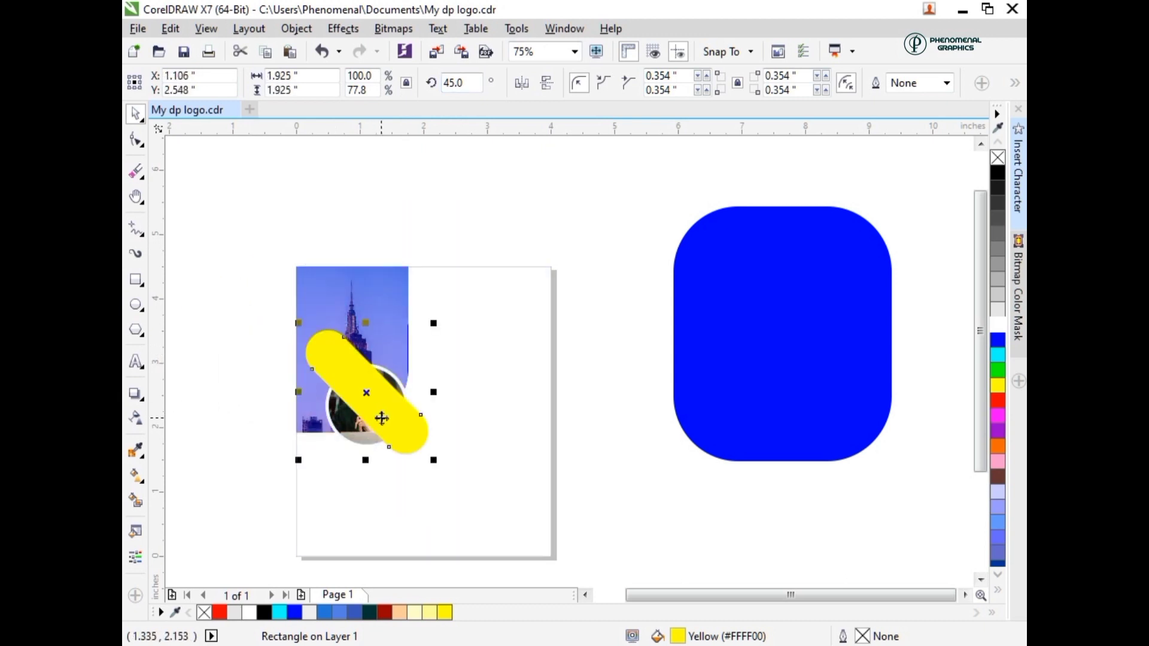
- Reset the yellow bar's rotation to 0 degrees and shorten it to about 1.94 inches high
double_click(461, 83)
type("0")
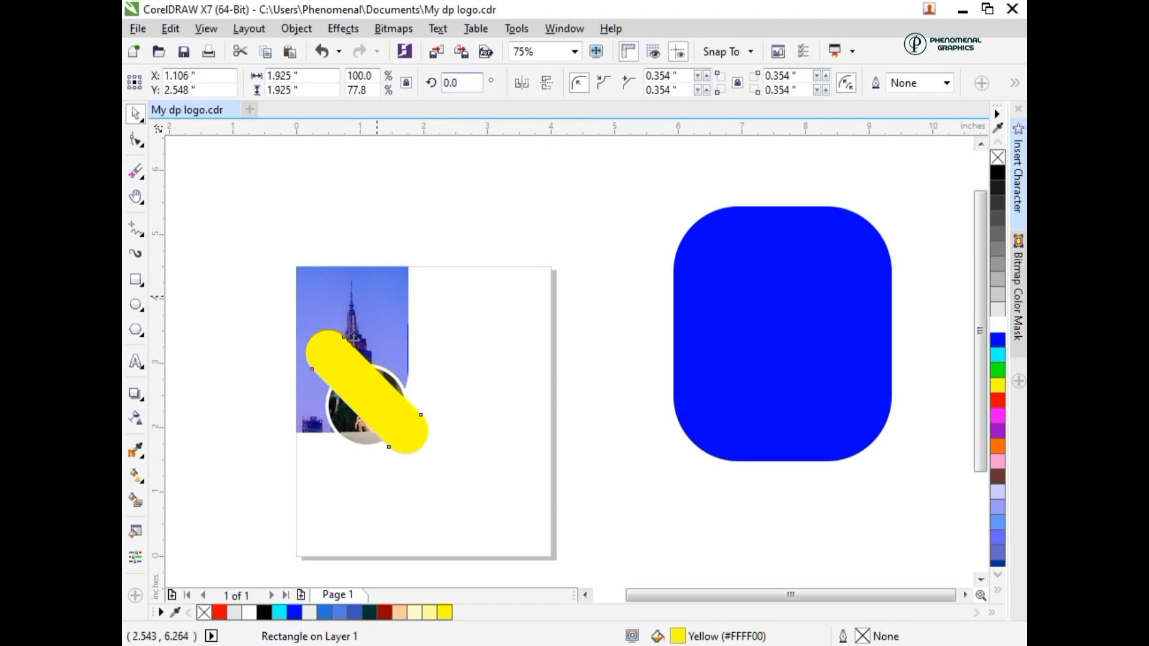
key("Return")
left_click_drag(368, 331, 367, 341)
- Rotate the shortened yellow bar 45 degrees
left_click_drag(459, 82, 393, 81)
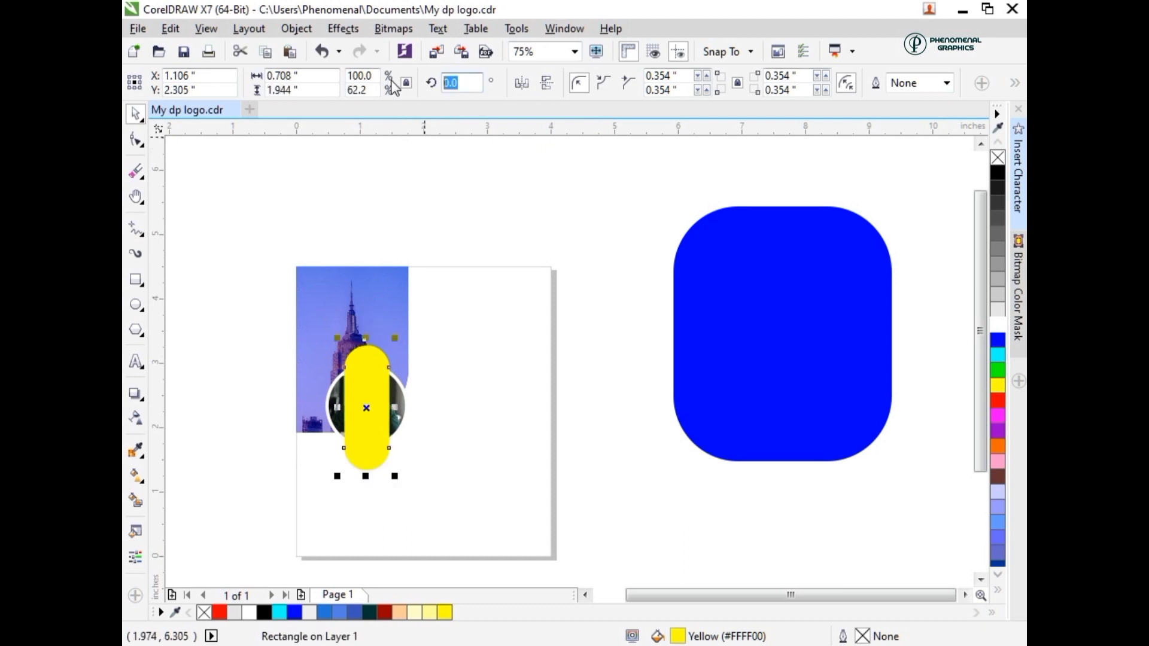
type("45.0")
key("Return")
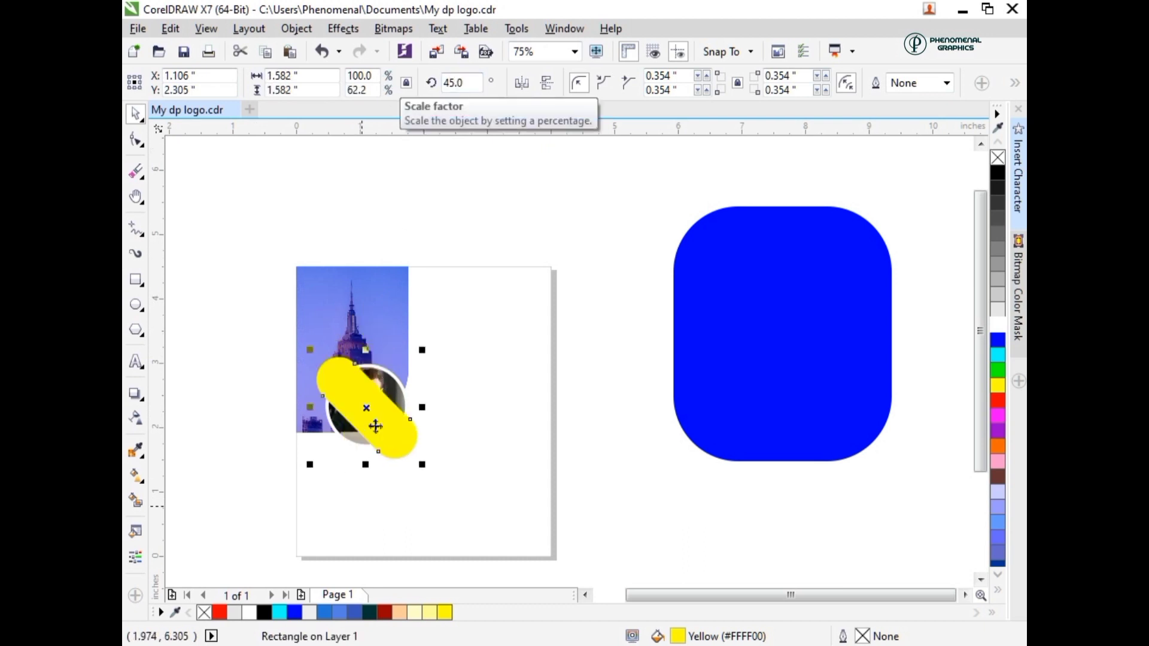
- Place the yellow bar diagonally behind the man's circular photo, shifted slightly left and up
left_click_drag(374, 423, 373, 421)
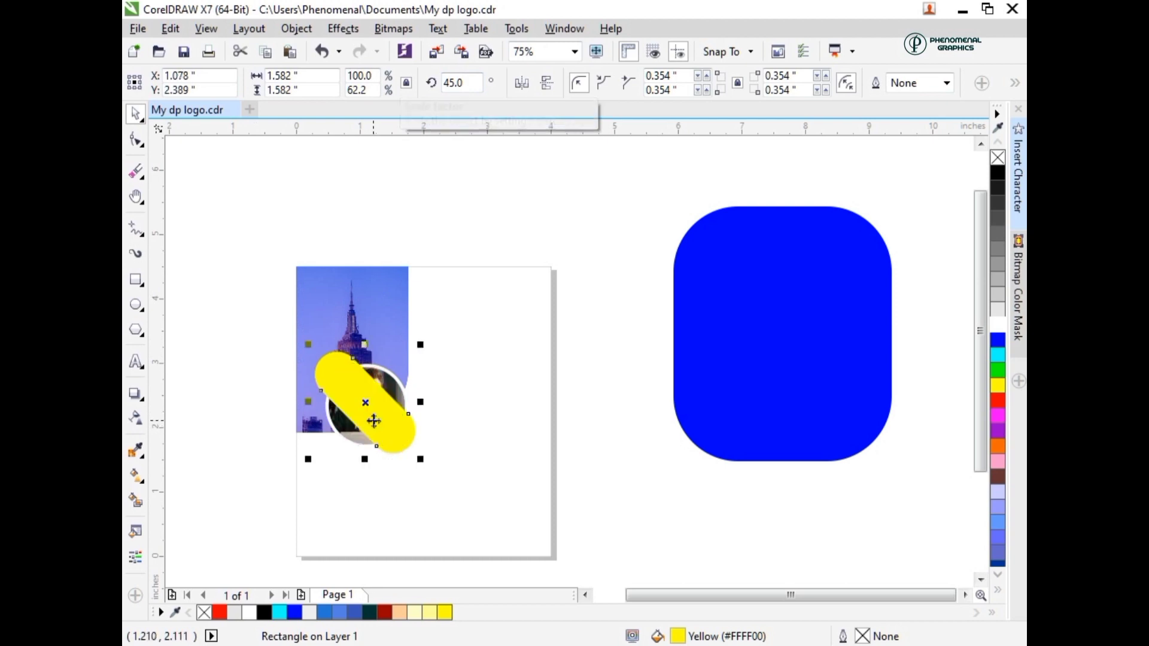
key("ctrl+Page_Down")
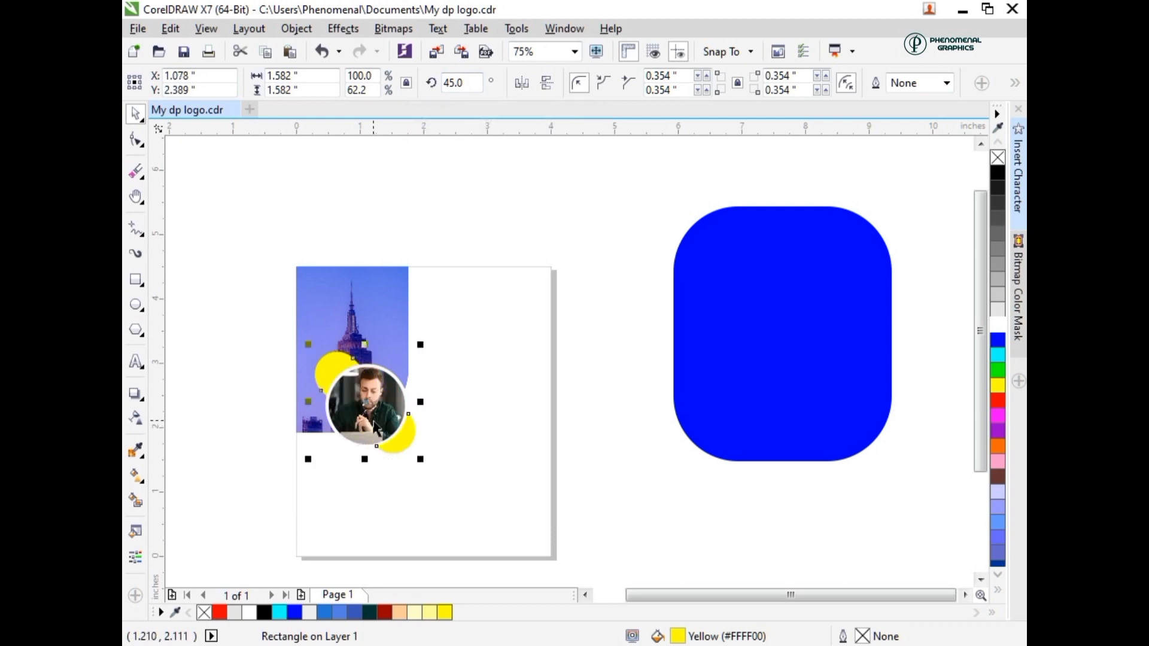
key("Left")
key("Up")
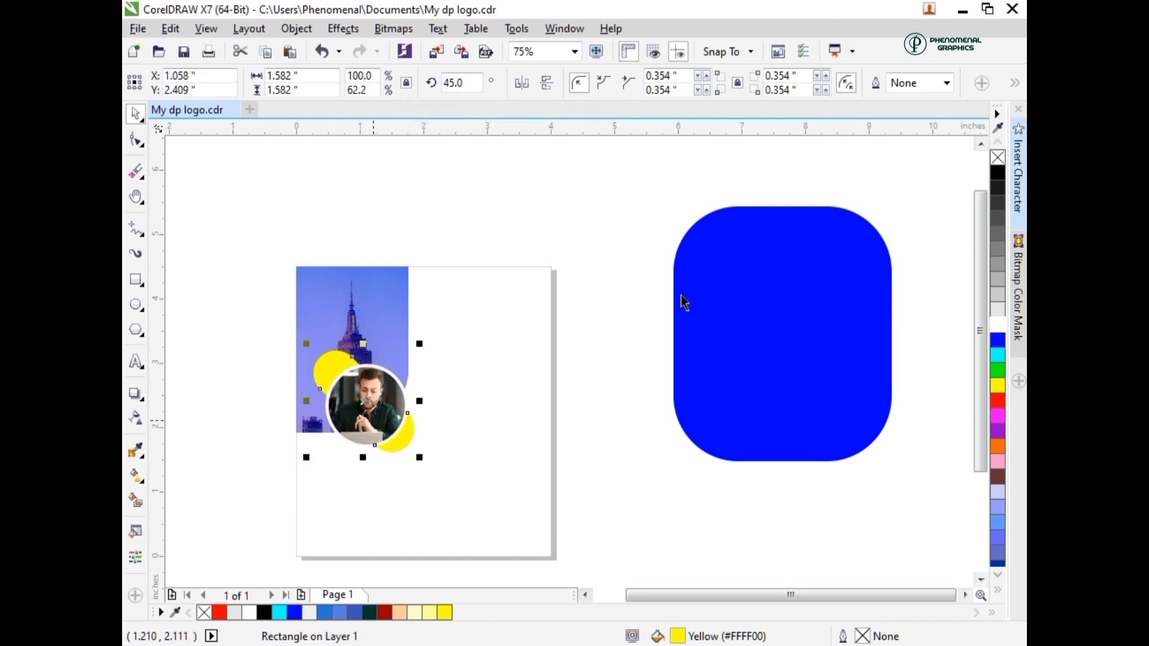
- Move the spare blue rounded shape over the page's upper-left area, aligning its right edge with the building photo's right edge
left_click_drag(761, 304, 278, 274)
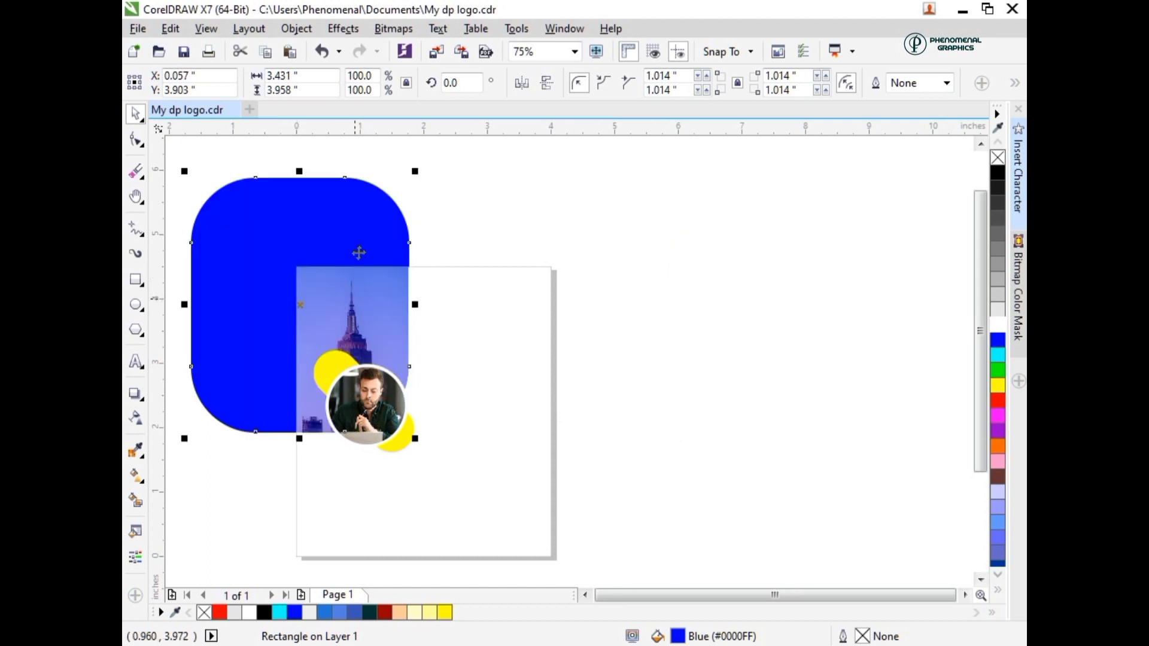
scroll(411, 257, "up", 1)
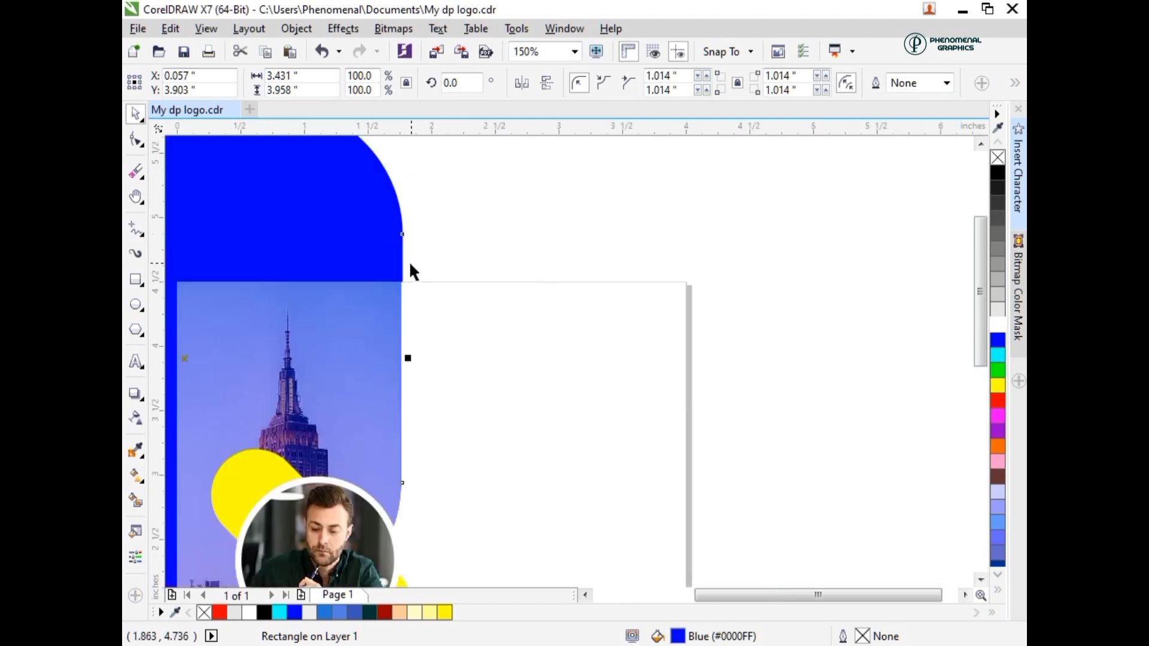
scroll(397, 289, "up", 1)
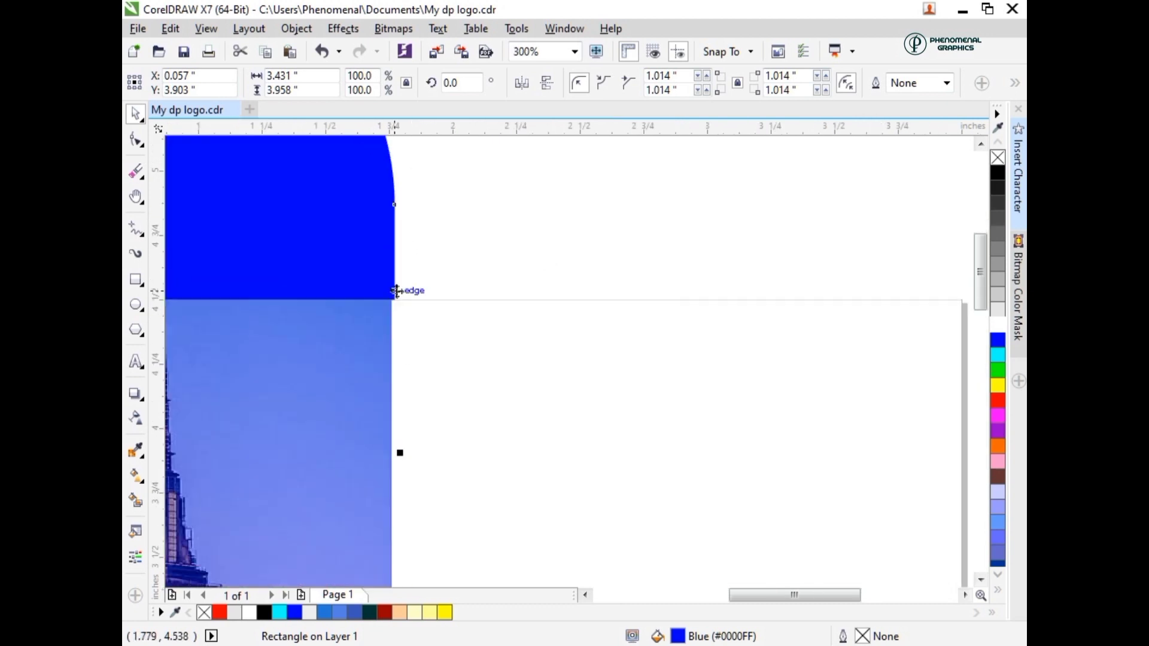
left_click_drag(397, 291, 394, 293)
scroll(392, 319, "down", 1)
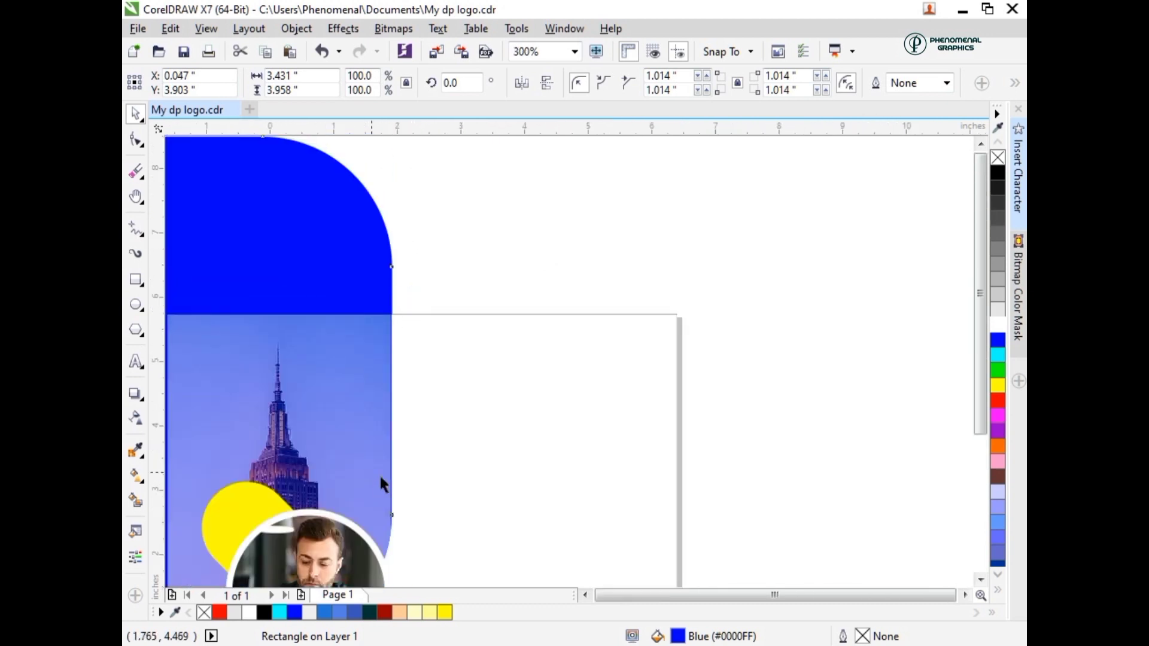
scroll(377, 479, "down", 1)
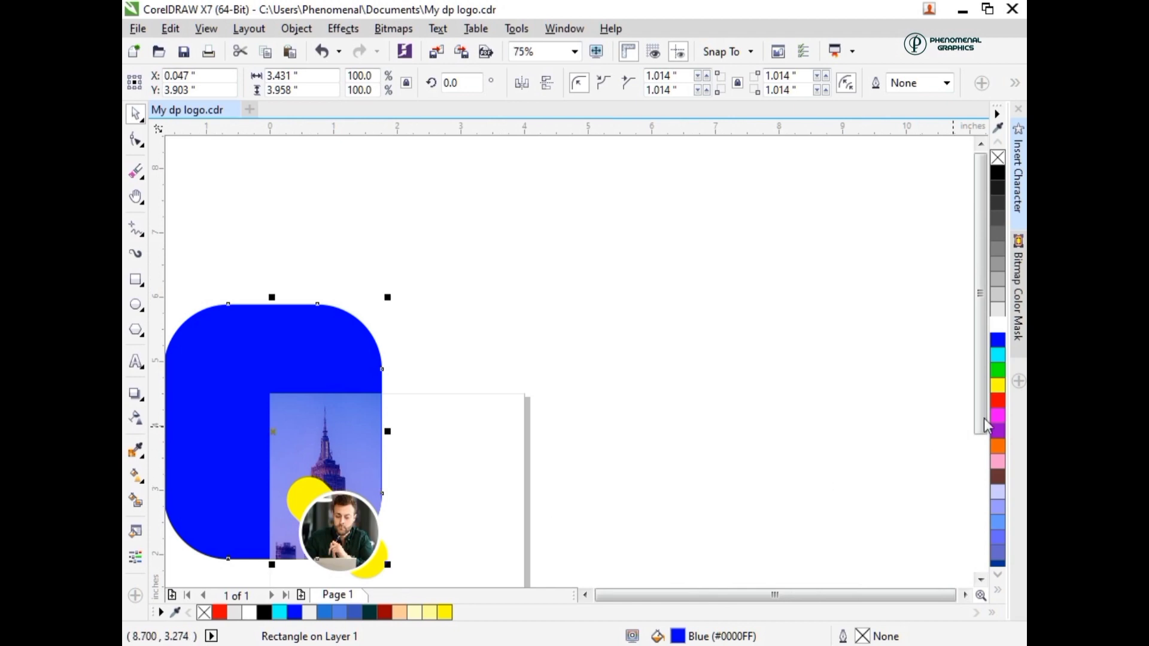
left_click_drag(981, 419, 981, 449)
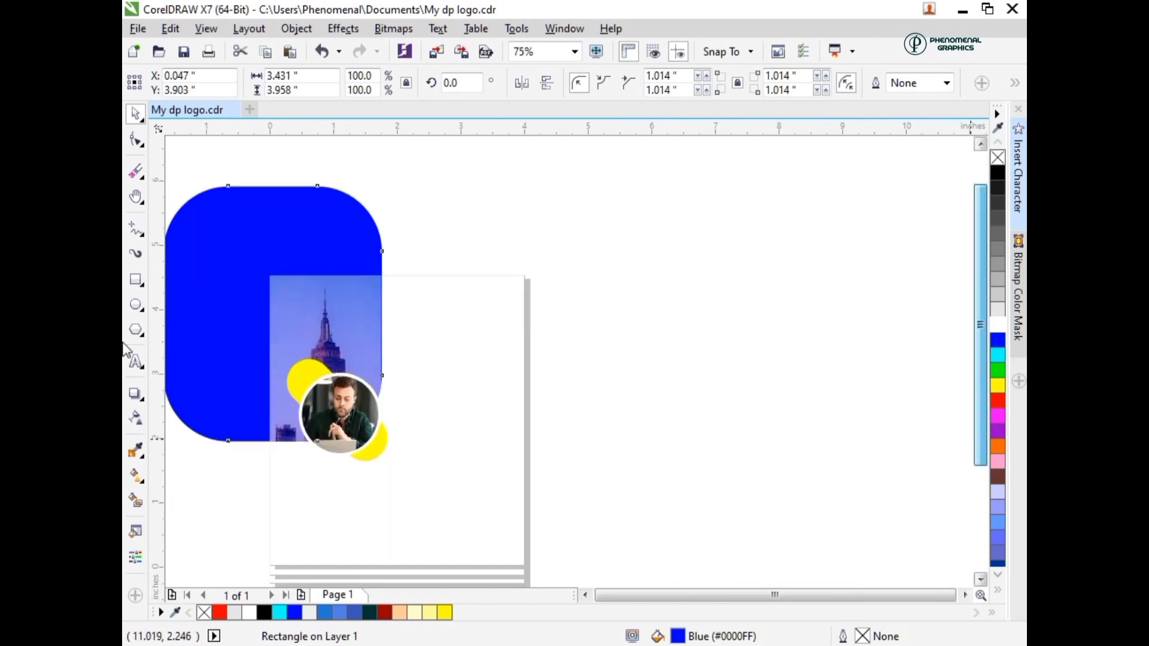
- Draw a three-sided polygon about 0.46 by 0.40 inches in the page's blank upper-right area
key("z")
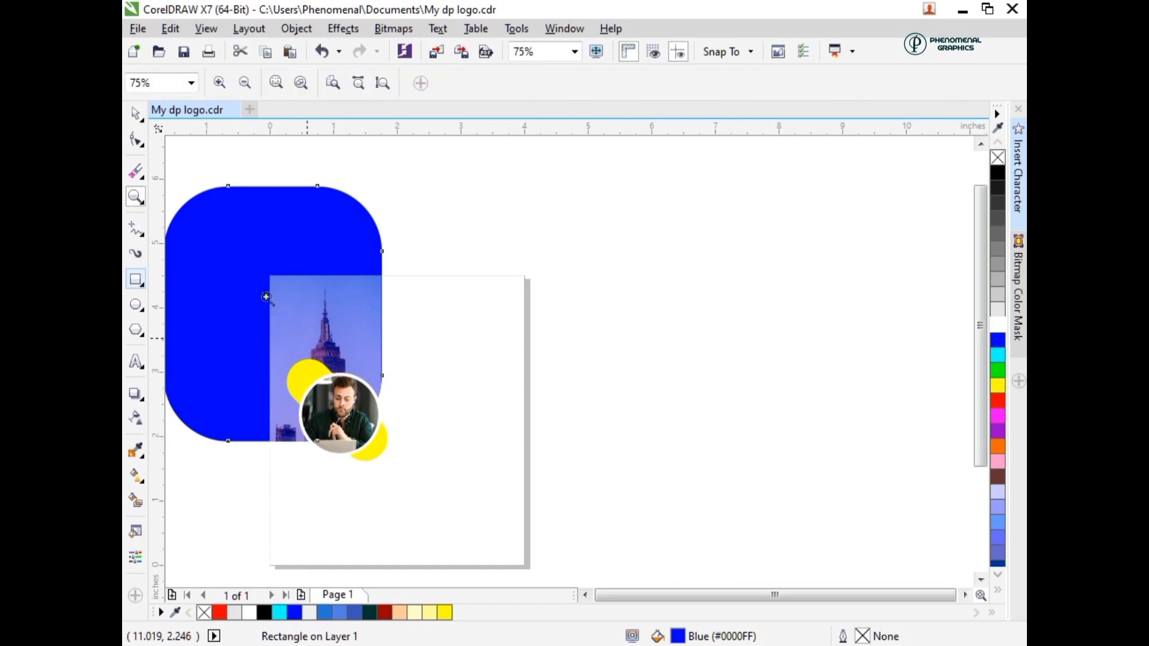
left_click_drag(263, 277, 508, 554)
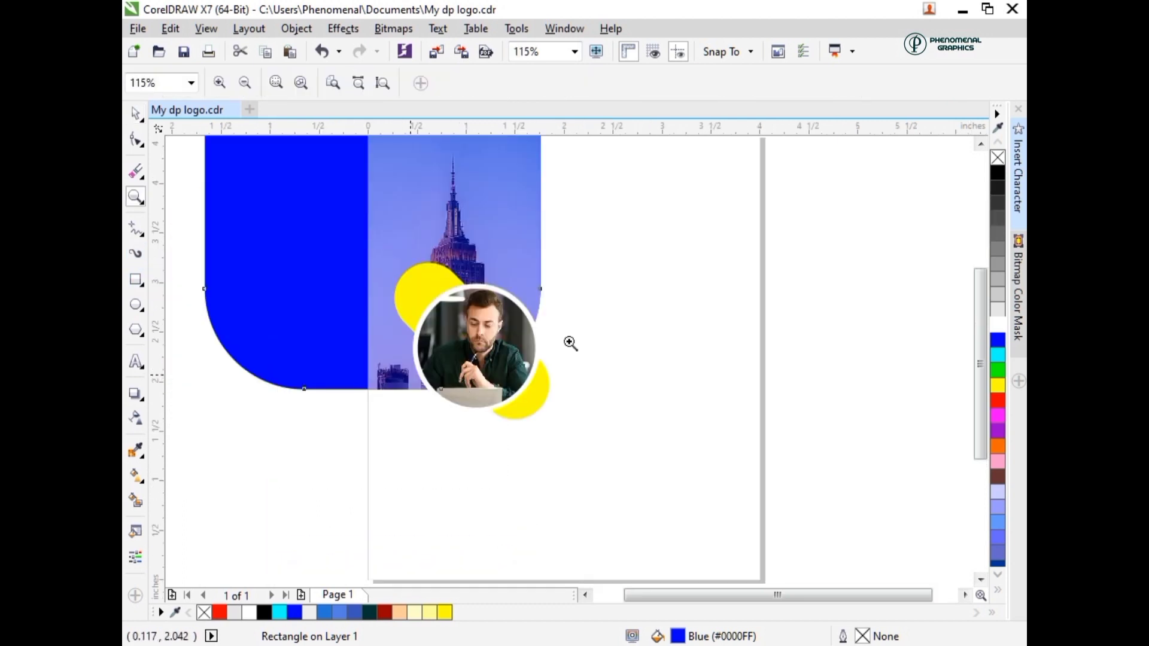
key("h")
left_click_drag(628, 301, 433, 349)
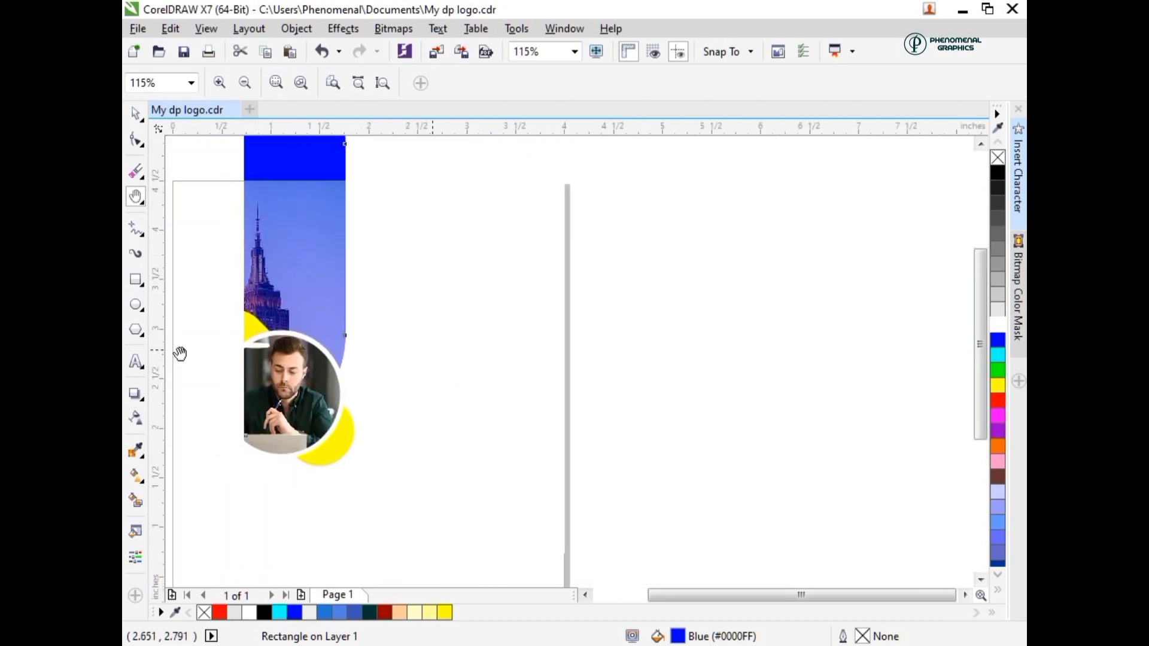
left_click(137, 330)
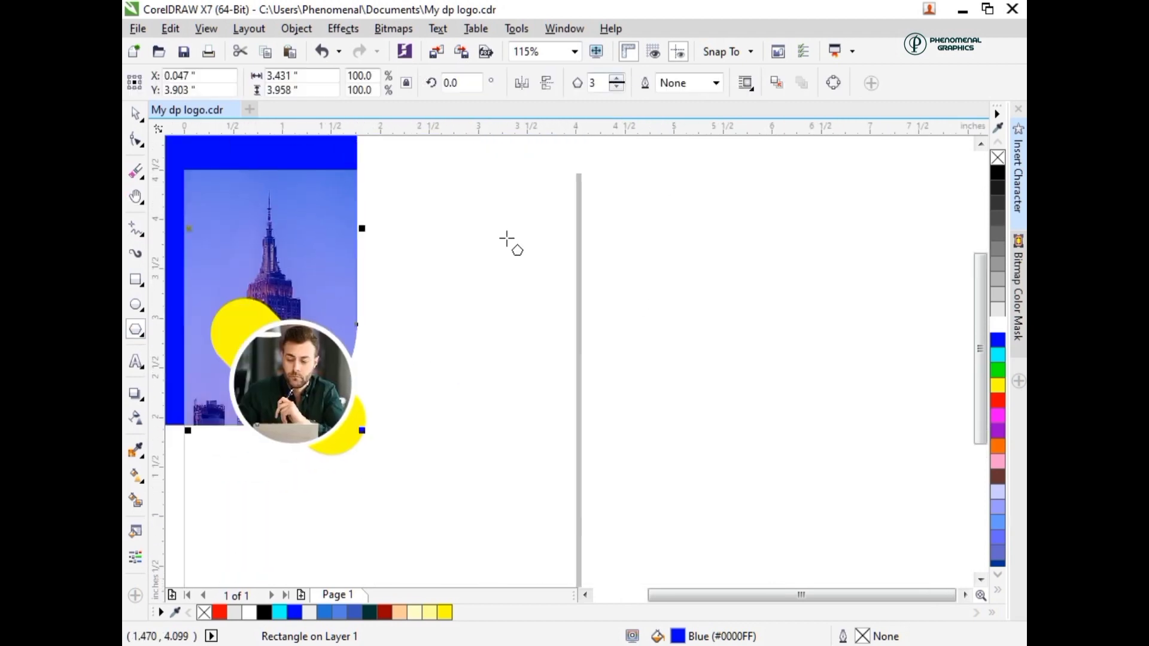
left_click_drag(420, 204, 468, 241)
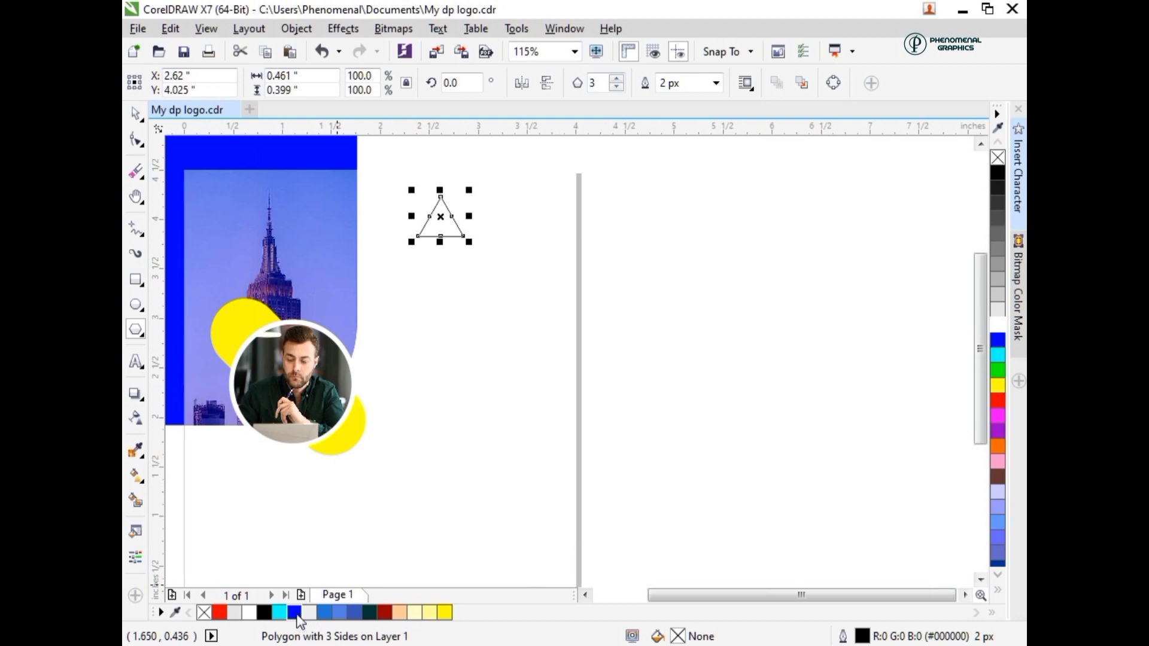
- Fill the triangle with blue and remove its outline
right_click(294, 612)
left_click(294, 612)
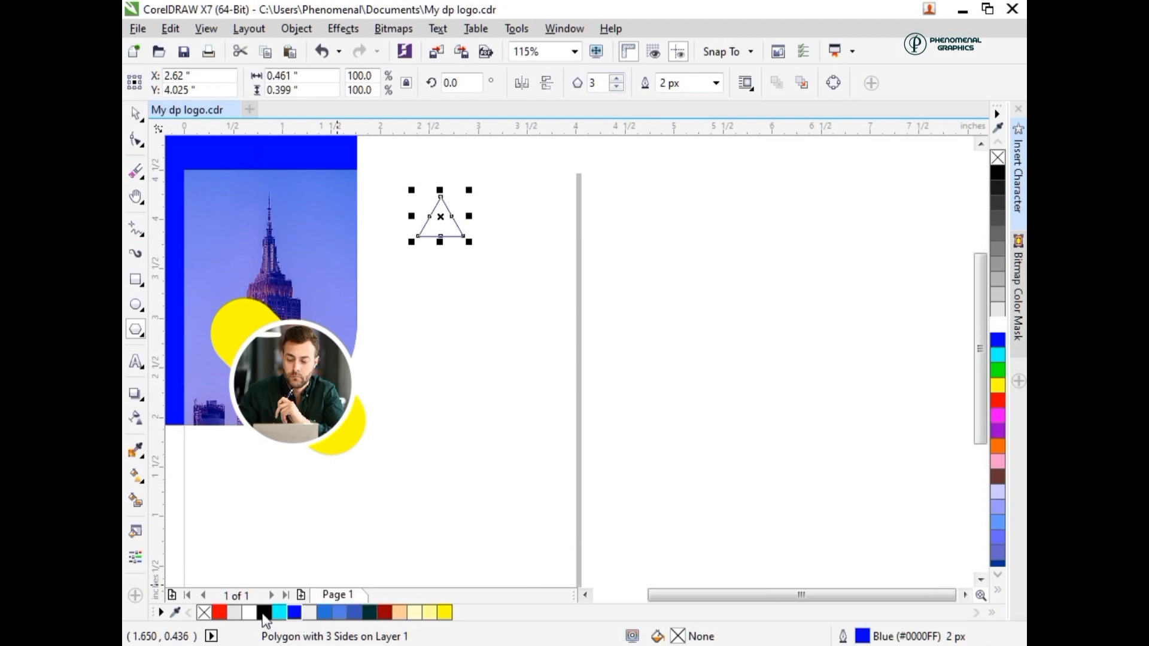
right_click(205, 612)
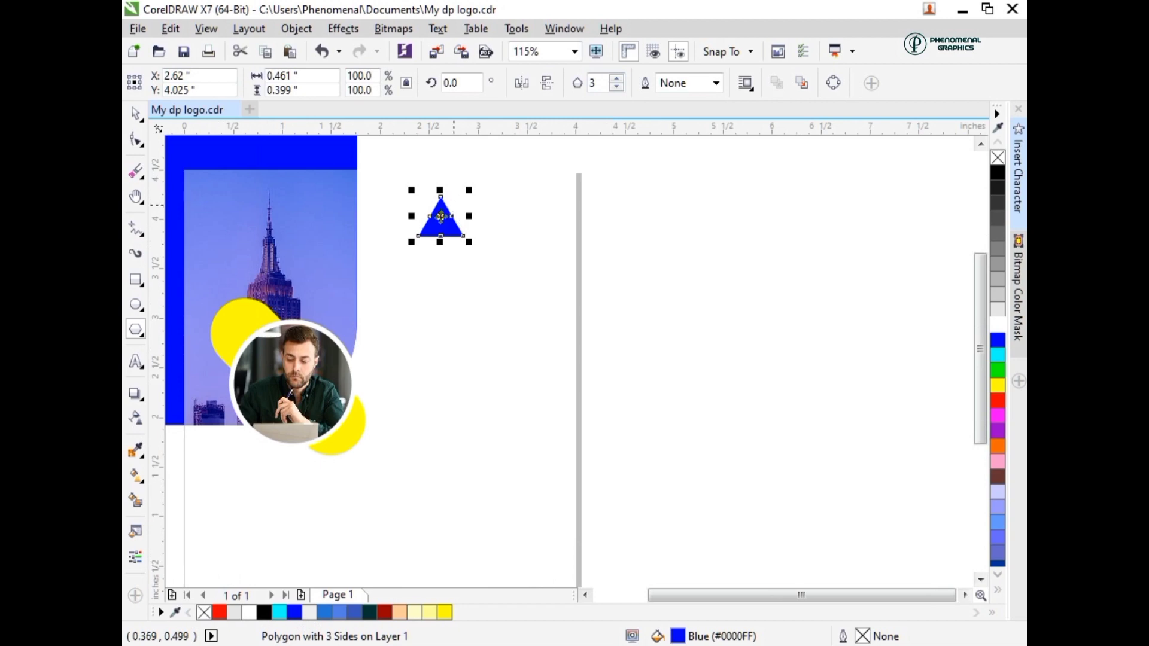
- Place a copy of the blue triangle directly below it and group the two triangles
left_click_drag(443, 236, 444, 265)
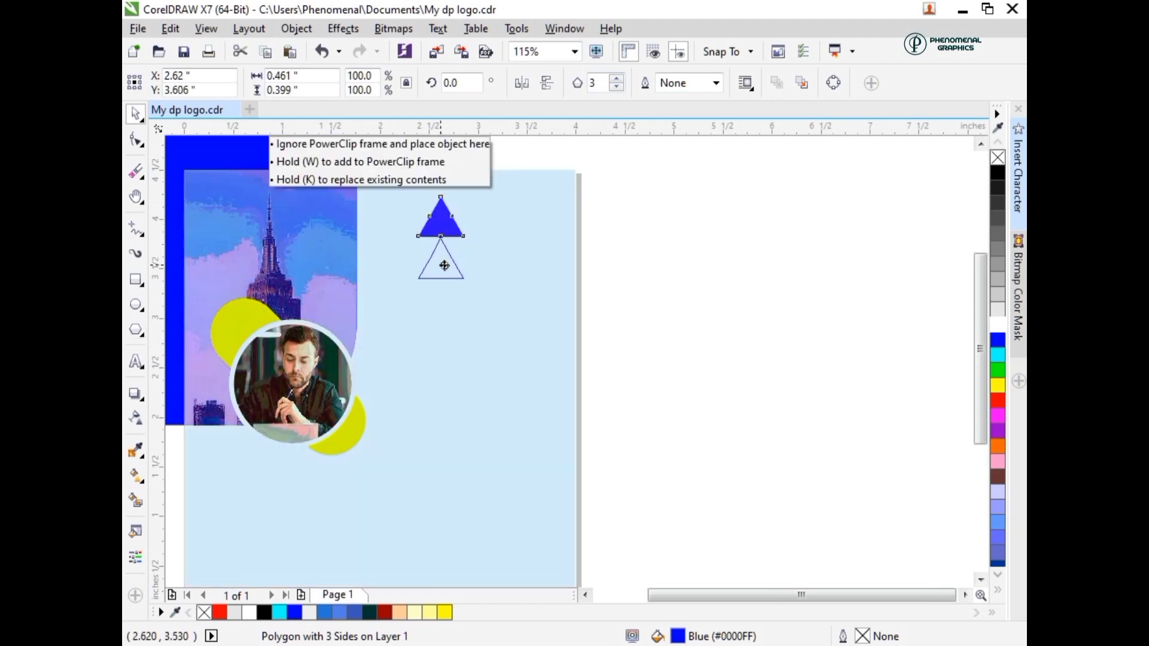
left_click_drag(424, 169, 487, 311)
key("ctrl+g")
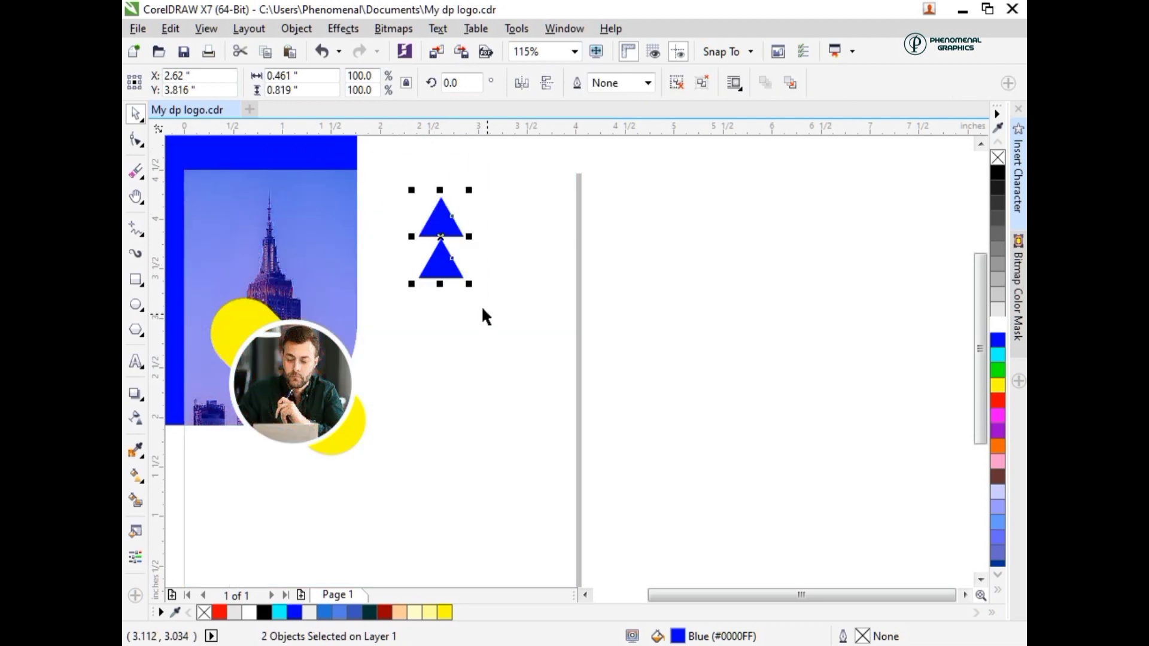
- Copy the triangle pair twice straight downward to form an evenly spaced column of six triangles
left_click_drag(453, 272, 542, 287)
left_click_drag(457, 276, 443, 283)
left_click_drag(408, 223, 441, 366)
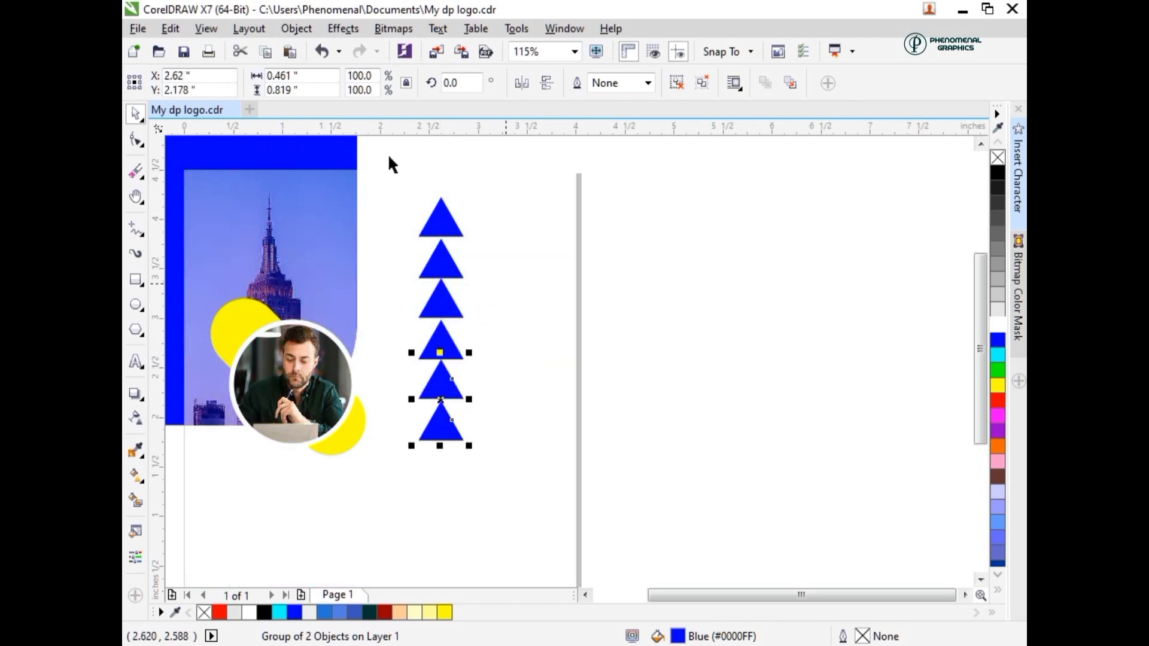
- Group the whole column of triangles and rotate it 90 degrees
left_click_drag(389, 155, 525, 526)
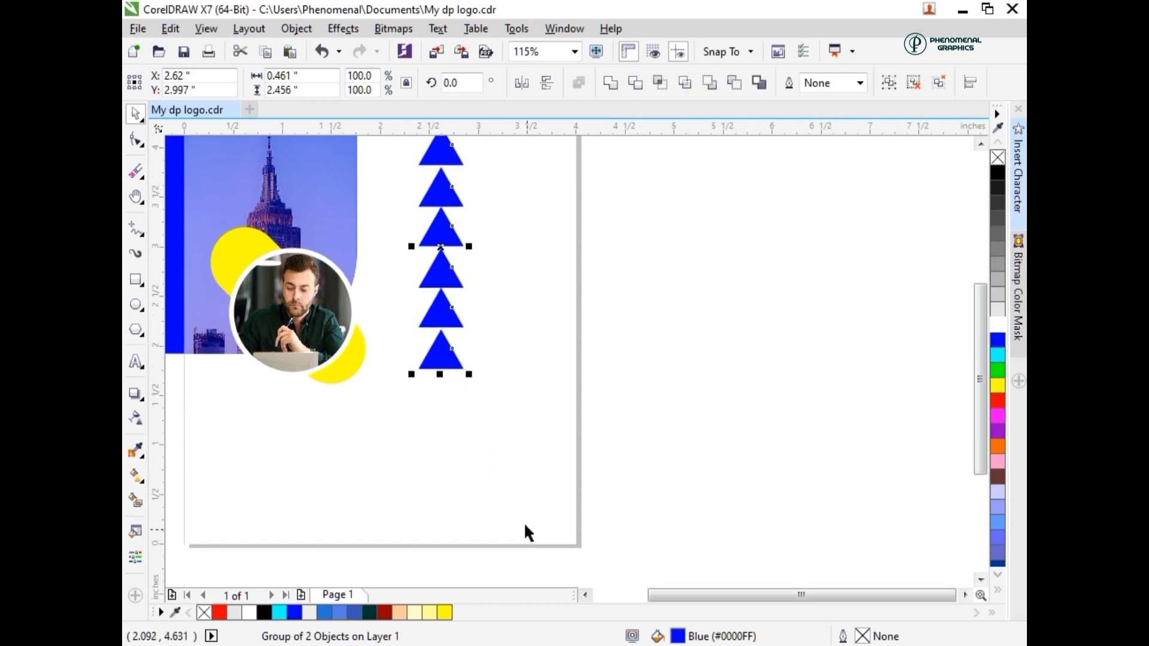
key("ctrl+g")
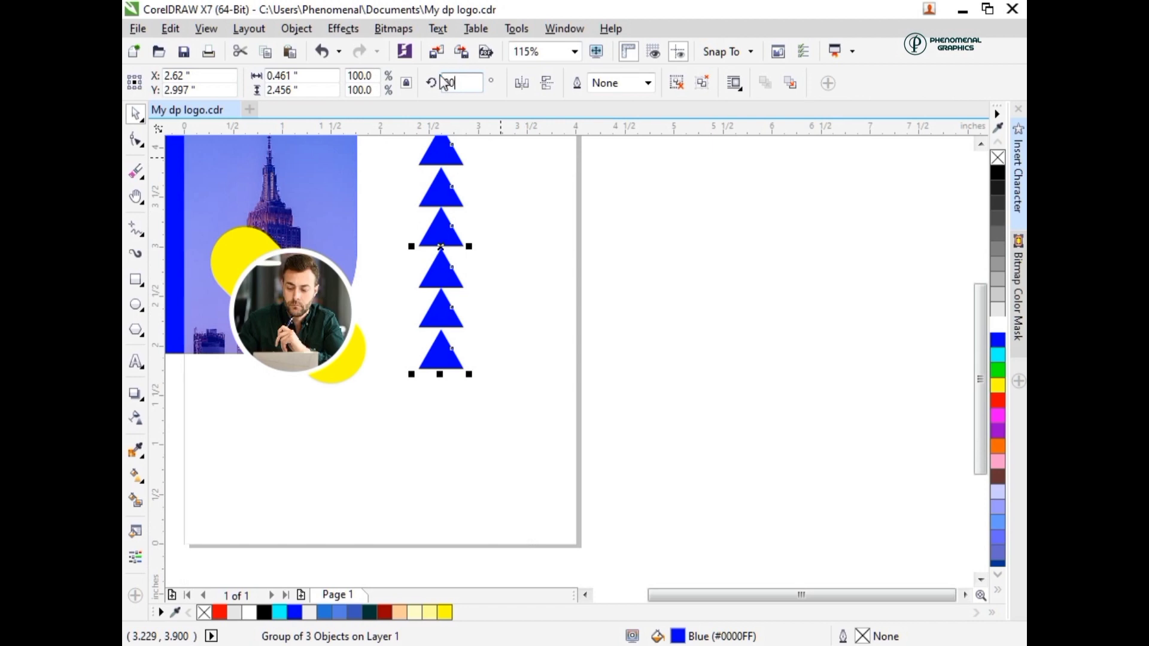
key("Return")
- Scale the row of triangles down to about 1.02 inches wide and place it near the page's top-right corner
scroll(484, 244, "down", 2)
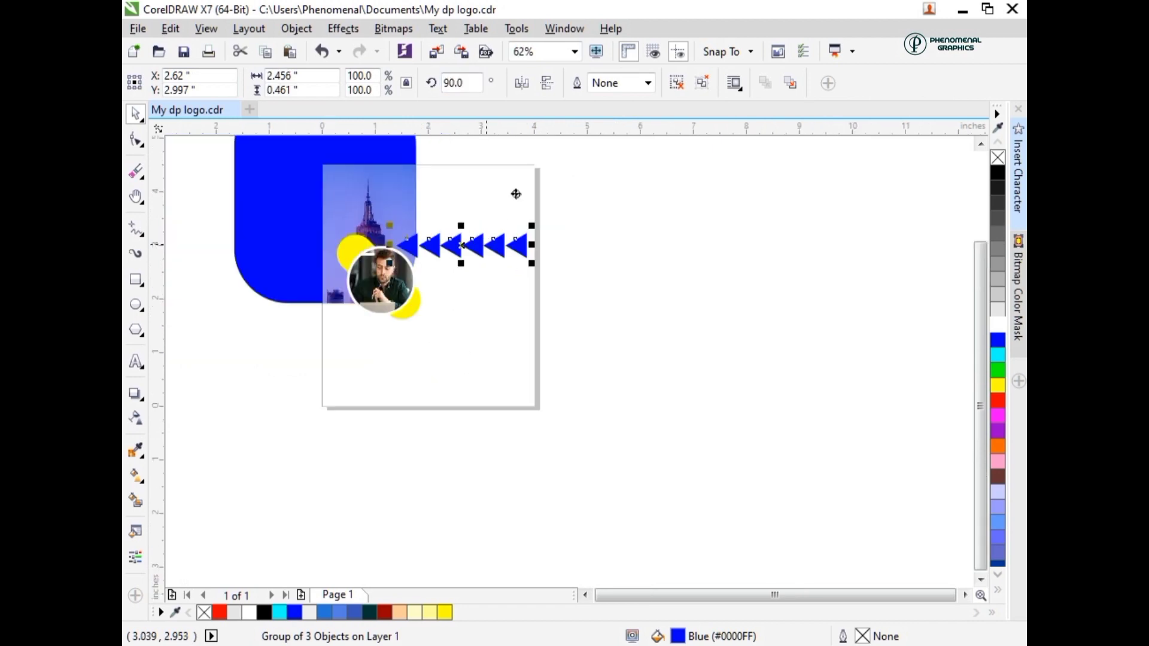
mouse_move(516, 194)
left_mouse_down()
mouse_move(478, 203)
mouse_move(519, 181)
mouse_move(482, 198)
mouse_move(502, 192)
left_mouse_up()
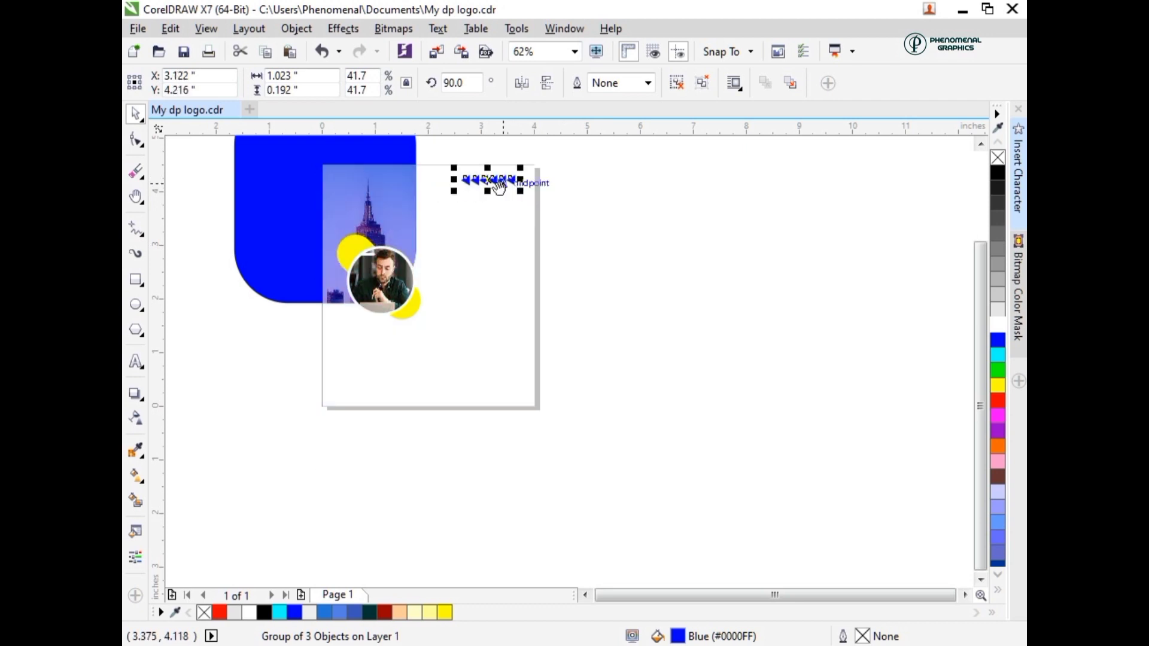
- Add the artistic text "PHENOMENAL GRAPHICS" in Clarendon BT at 24 pt, starting at the page's left edge over the building photo
key("h")
left_click_drag(480, 265, 413, 331)
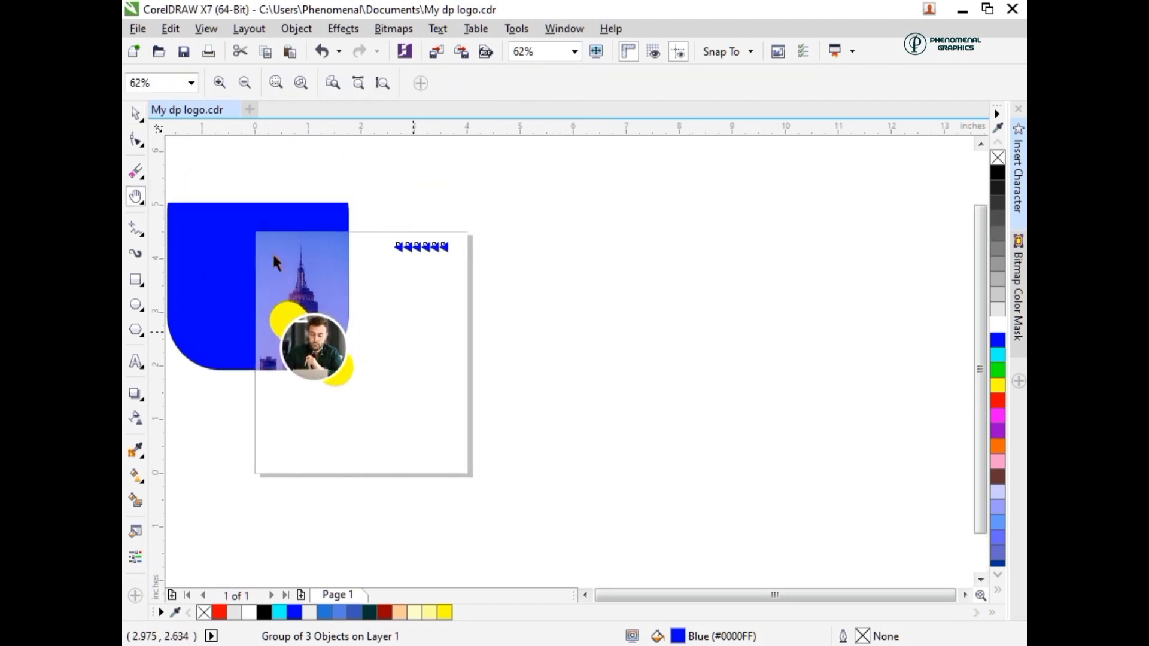
key("space")
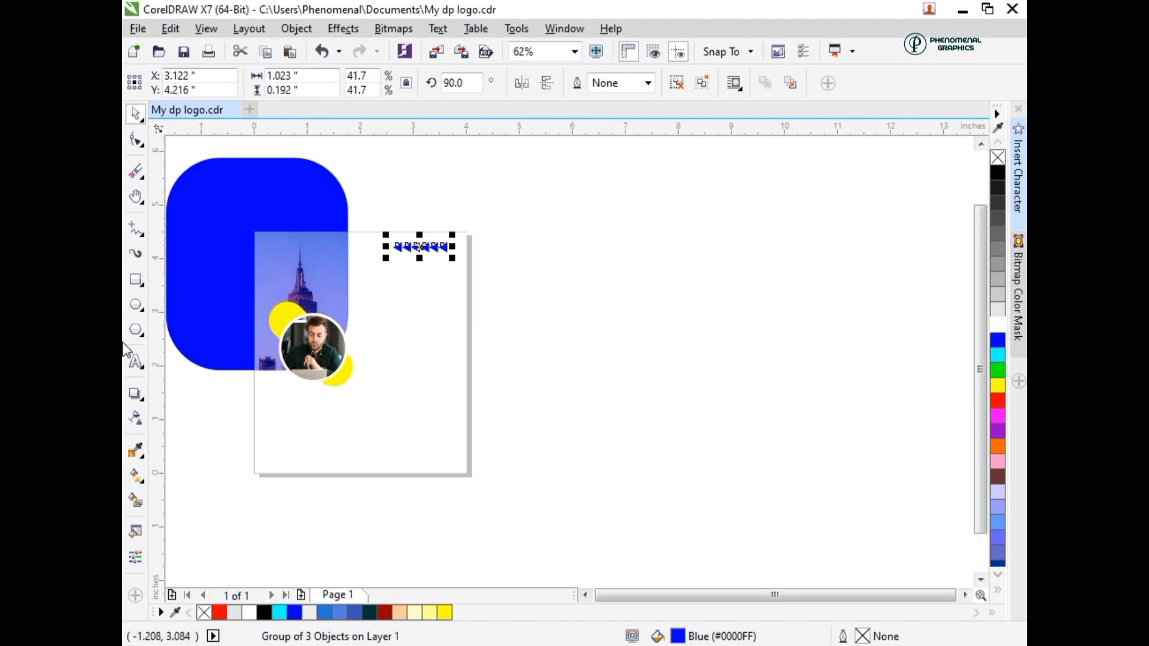
left_click(247, 288)
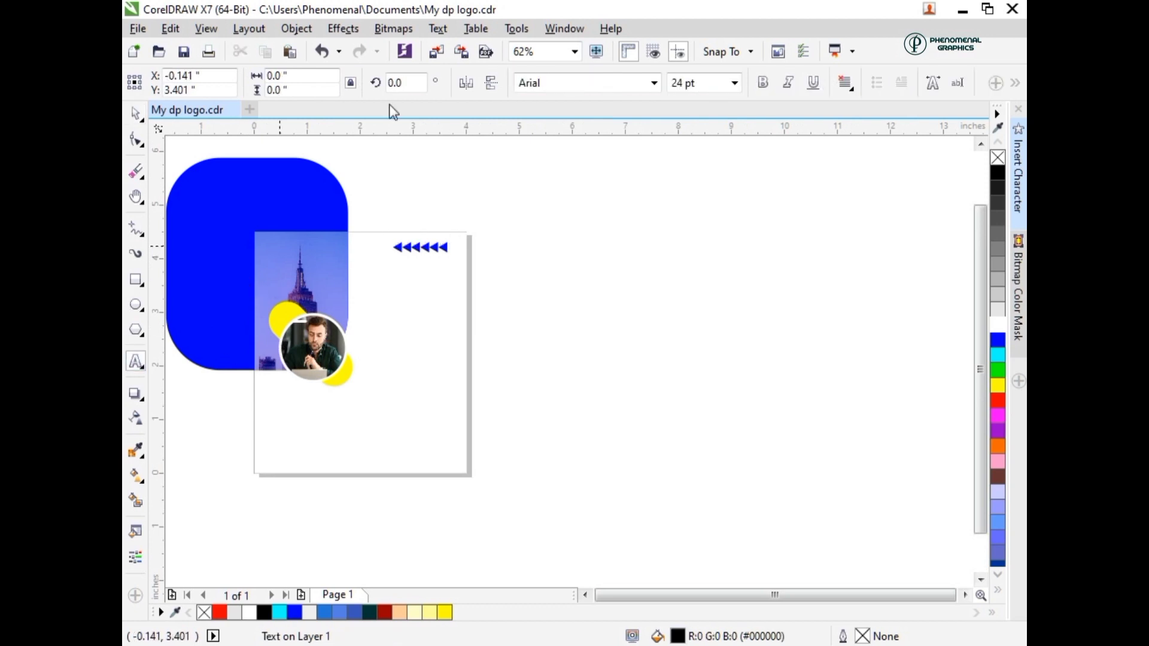
left_click(522, 86)
type("Clarendon BT")
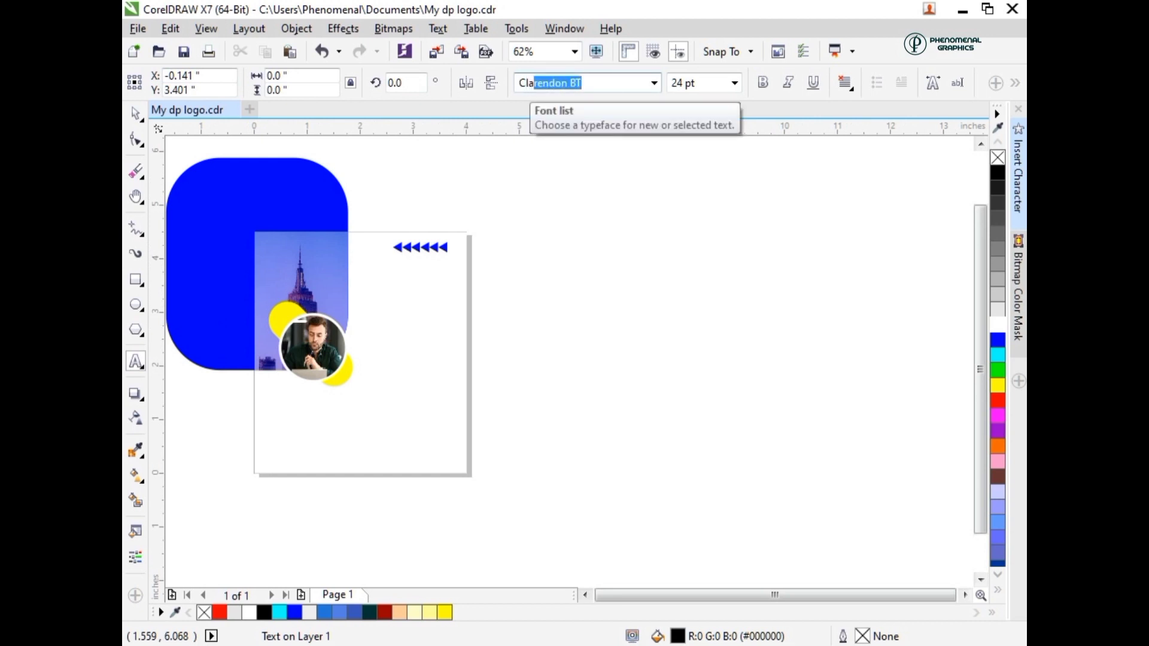
key("Return")
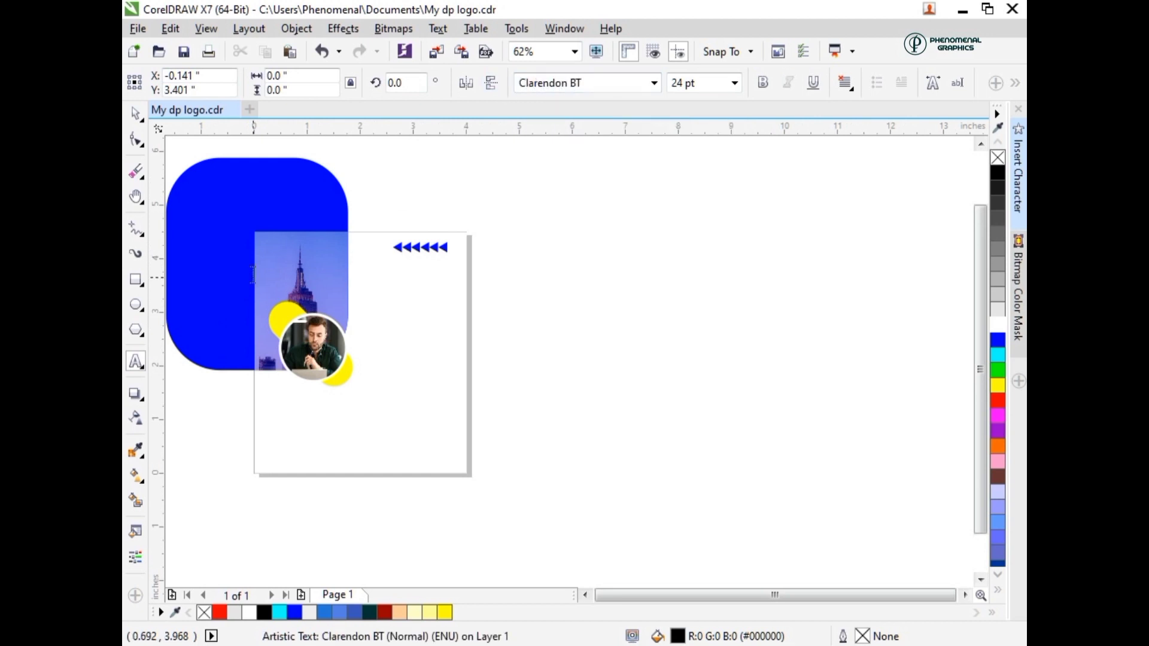
type("PHEN")
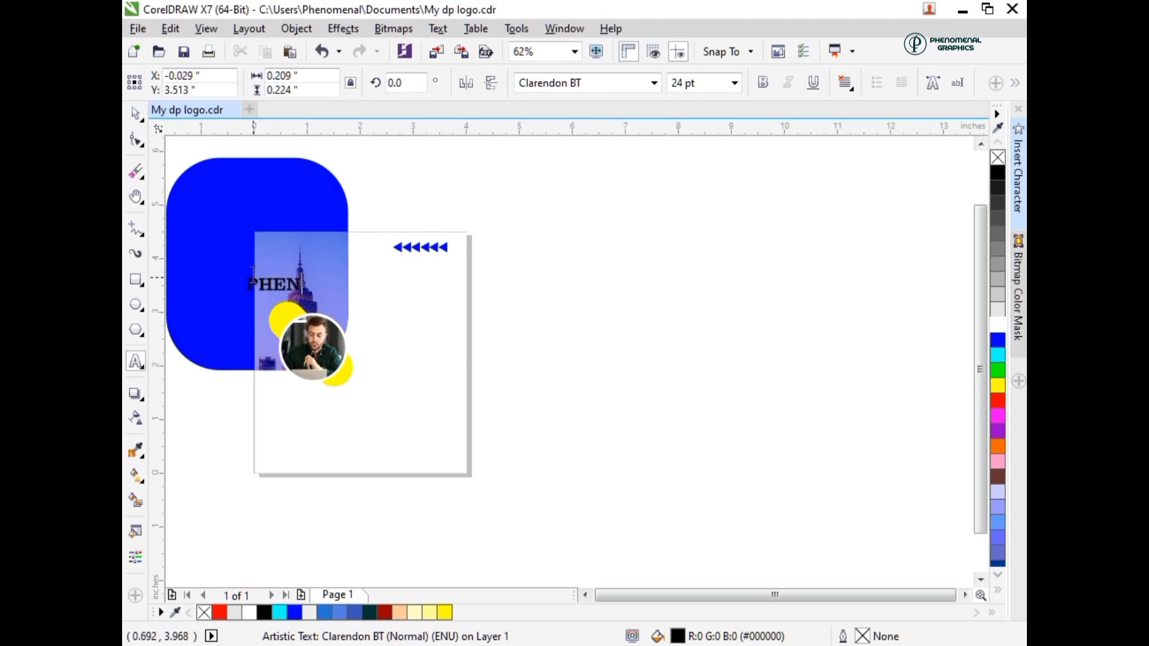
type("OMENAL ")
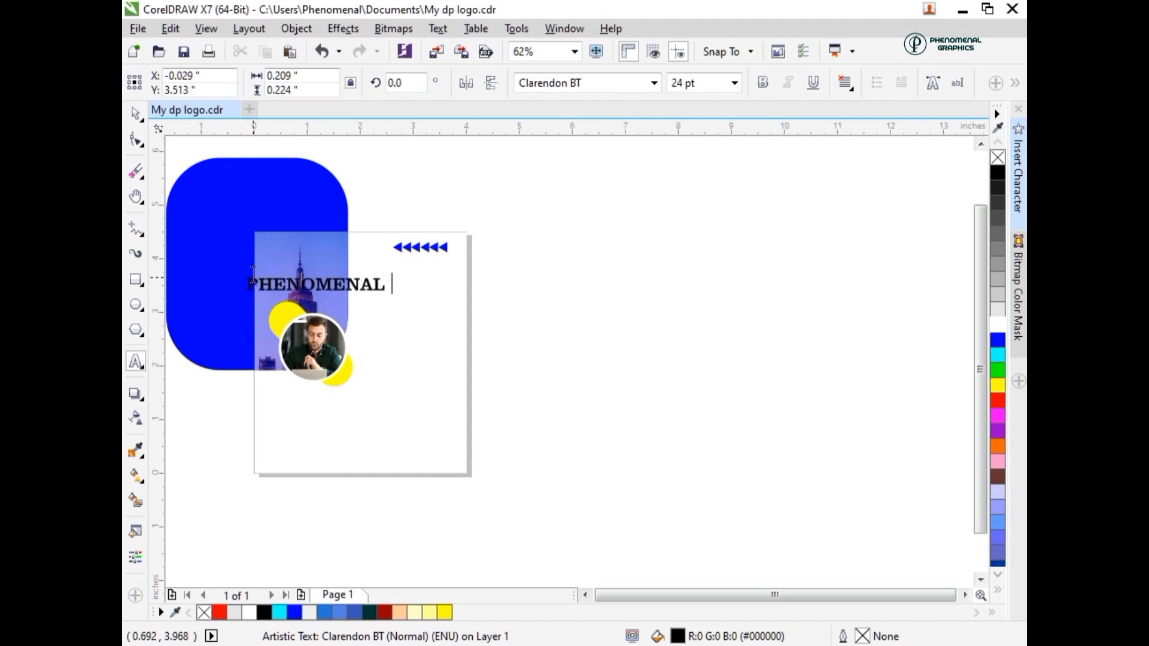
type("GRAPHICS")
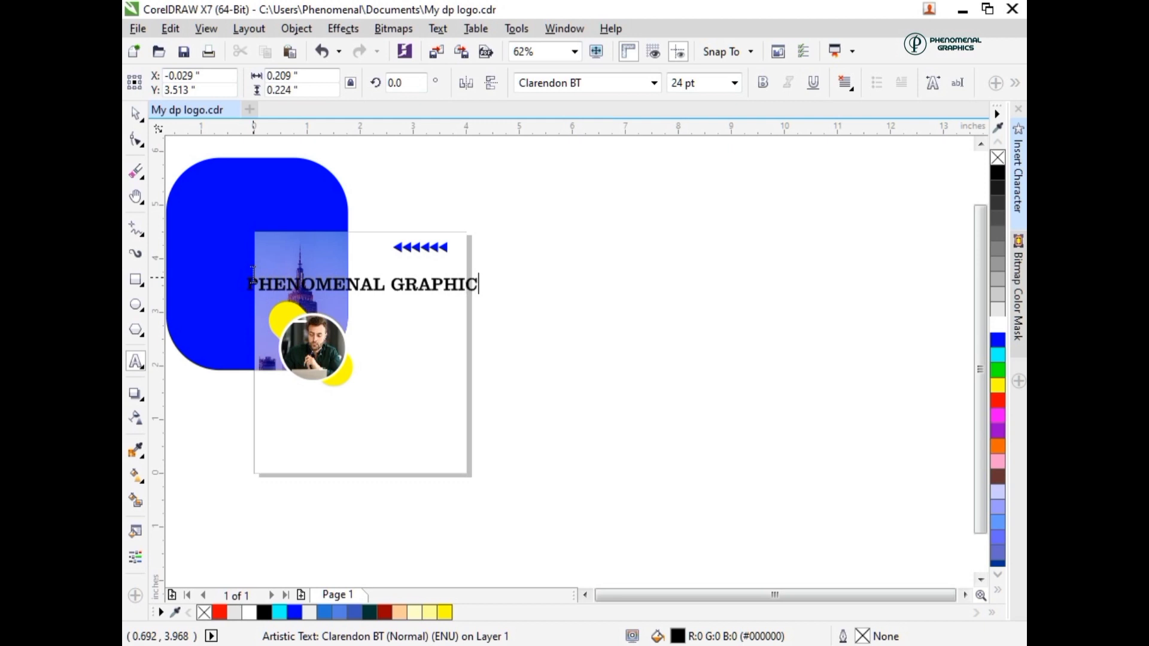
- Break the heading into two lines before "GRAPHICS" and align the text right
left_click(393, 292)
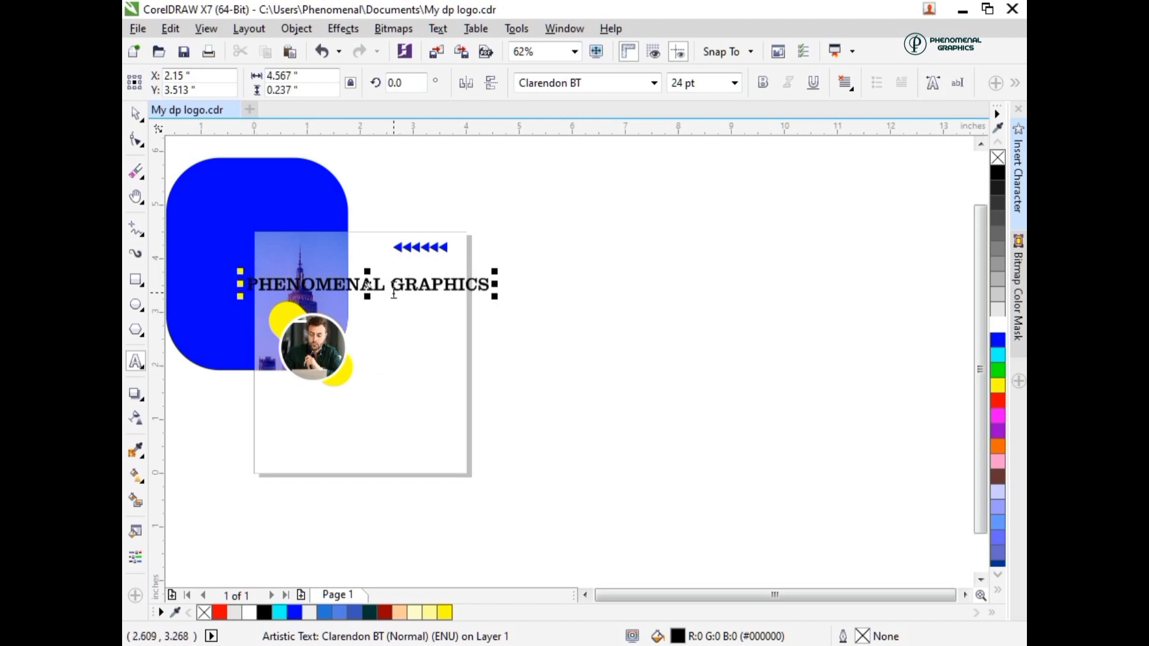
key("BackSpace")
key("Return")
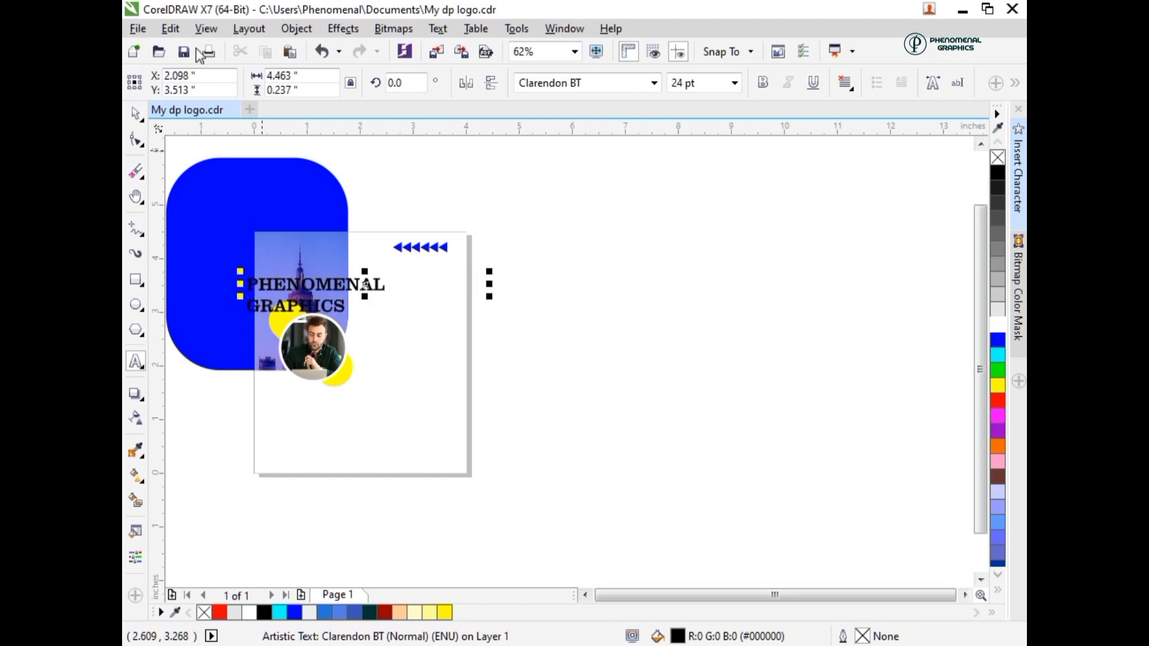
left_click(845, 87)
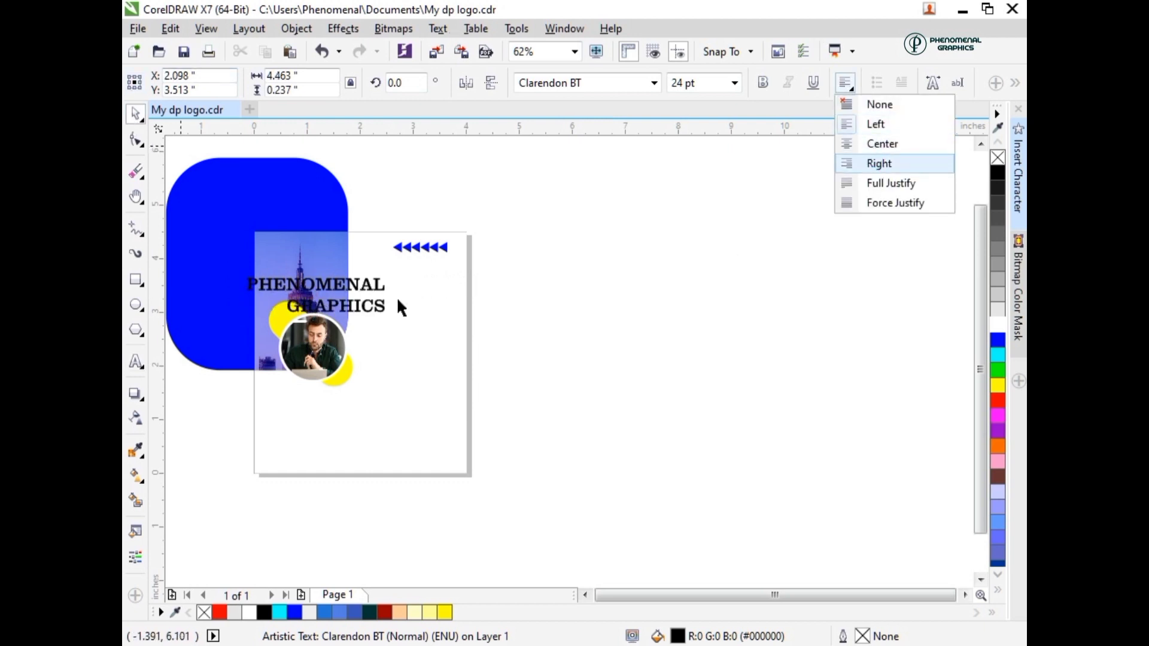
- Scale the heading to about 2.05 inches wide below the triangle row, and color the word "GRAPHICS" blue
left_click_drag(321, 298, 437, 274)
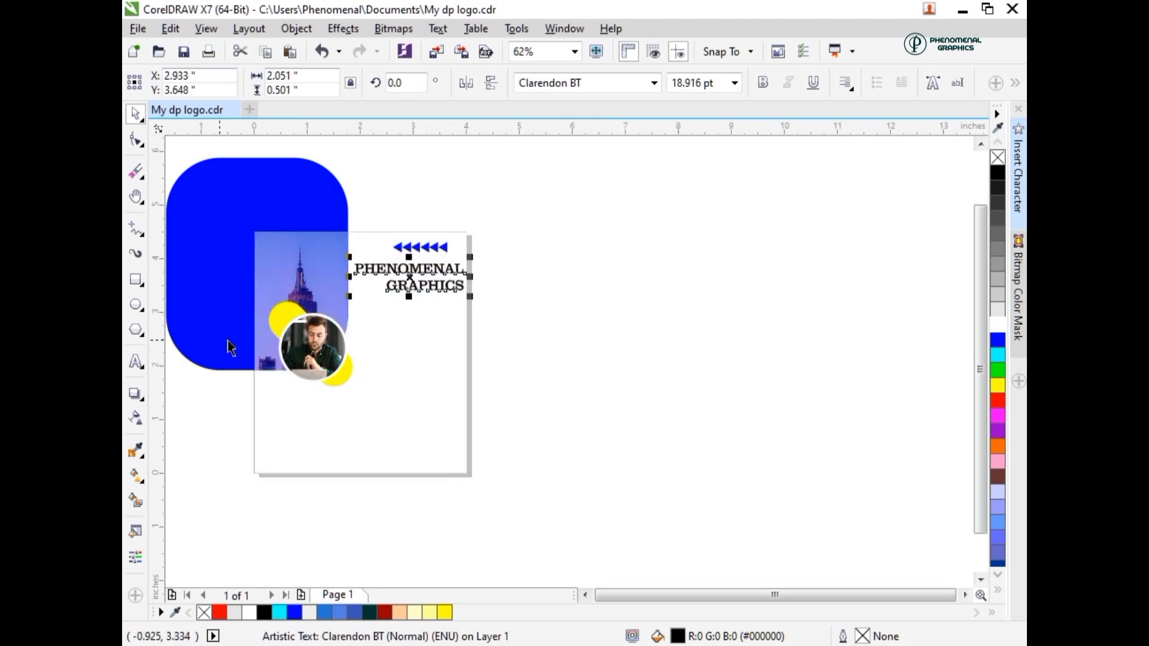
key("F8")
left_click_drag(388, 286, 463, 286)
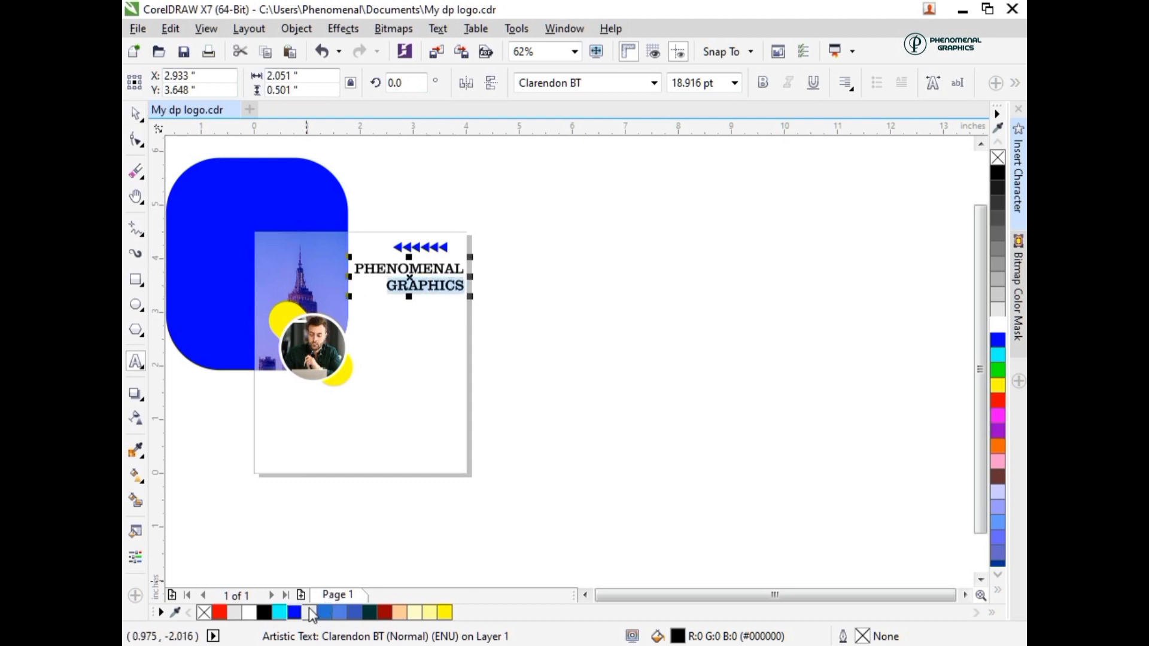
left_click(295, 612)
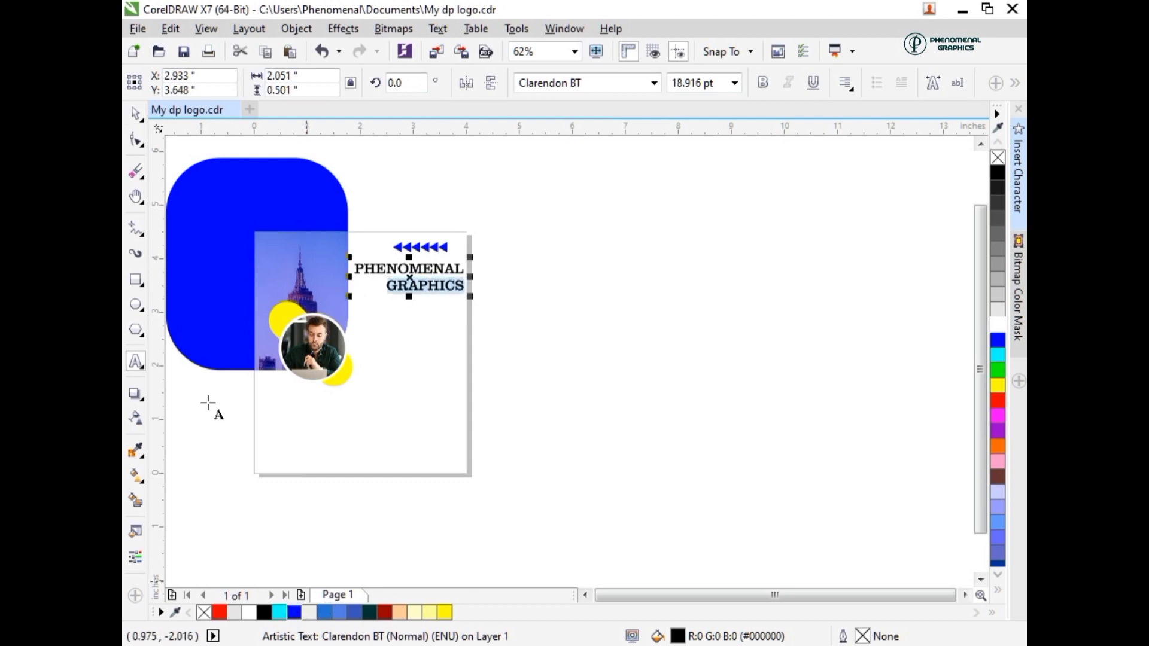
- Add the artistic text tagline "...Simple but classic" below the heading
left_click(369, 324)
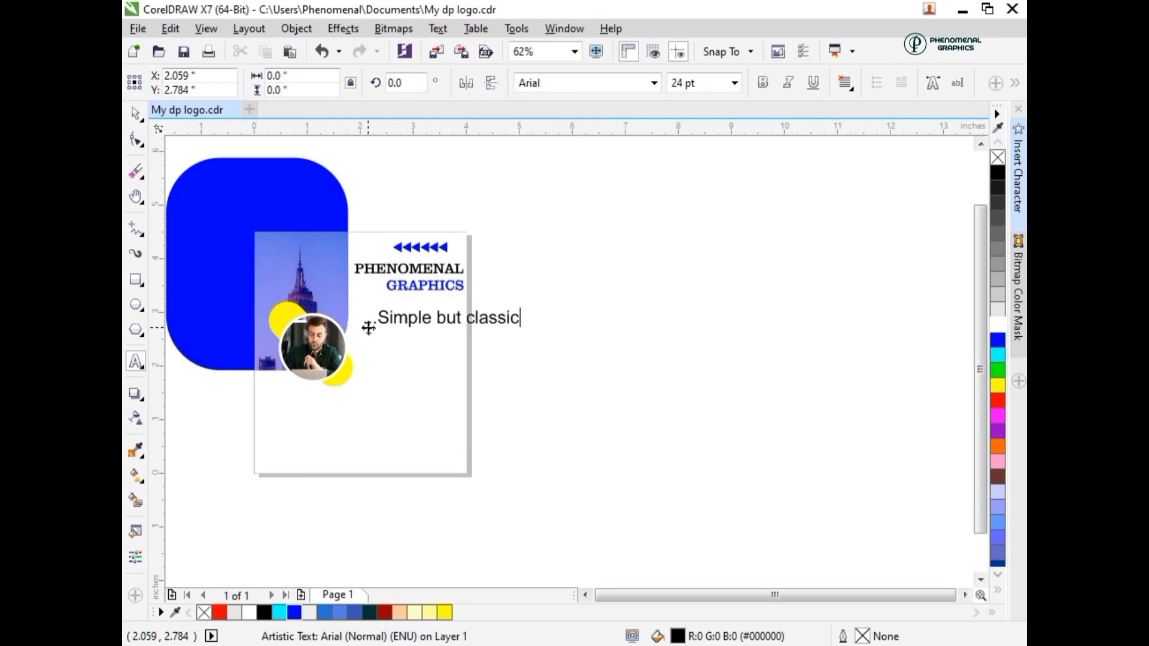
left_click(135, 113)
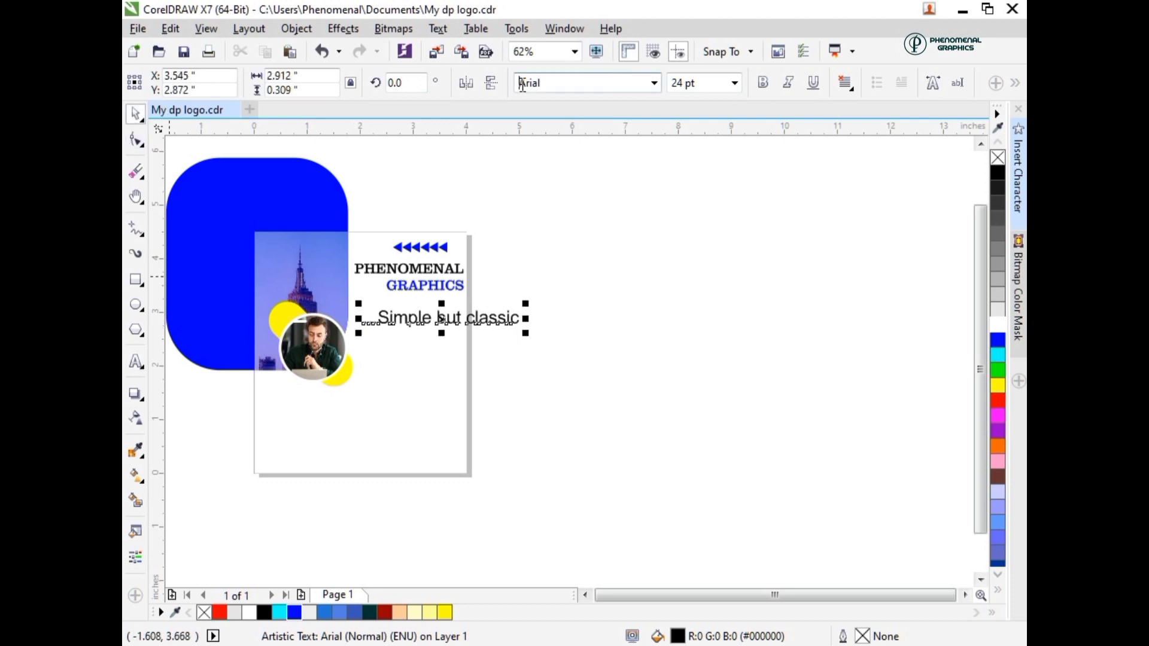
left_click(628, 249)
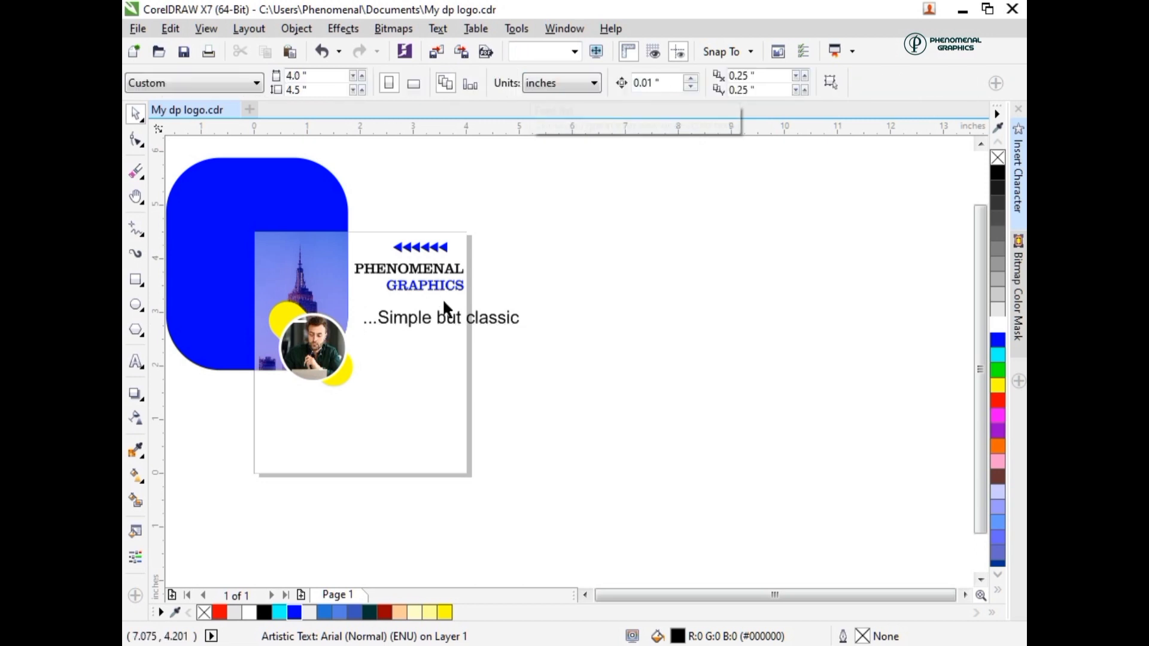
- Set the tagline's font to Hunters
left_click(443, 315)
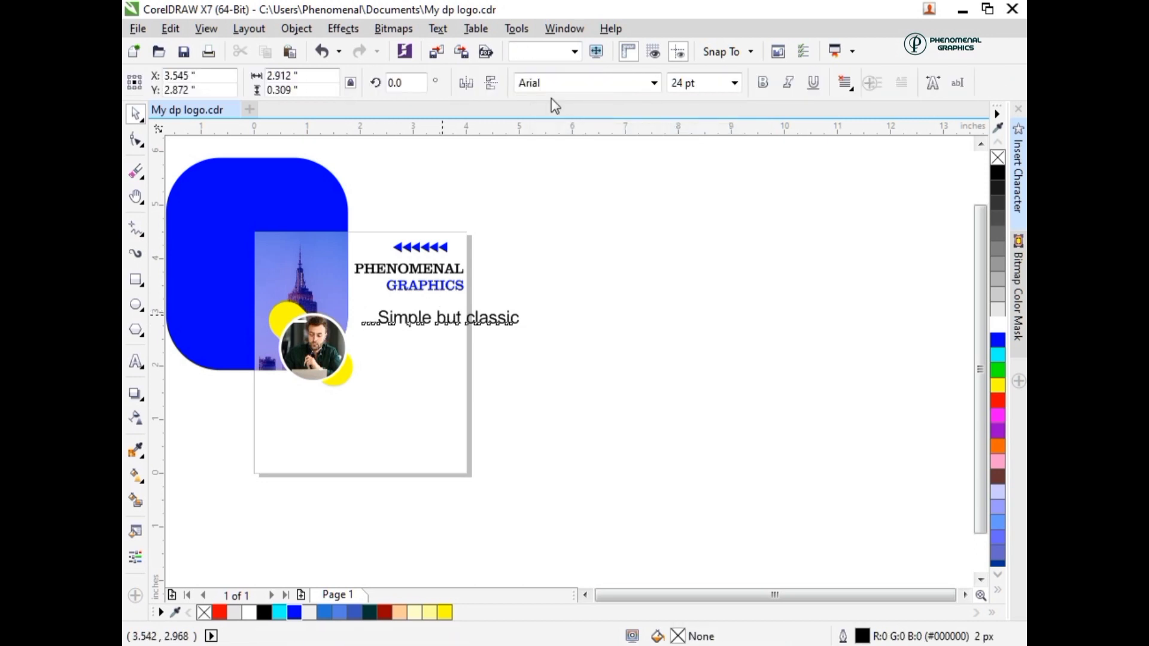
left_click(521, 86)
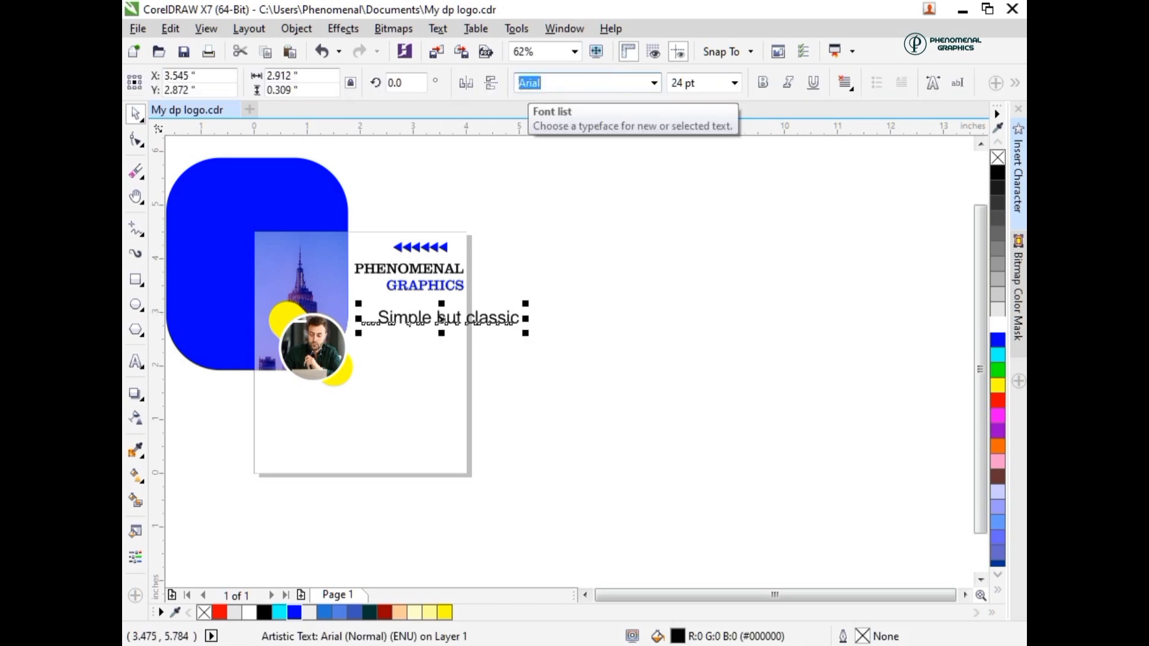
type("Hunter")
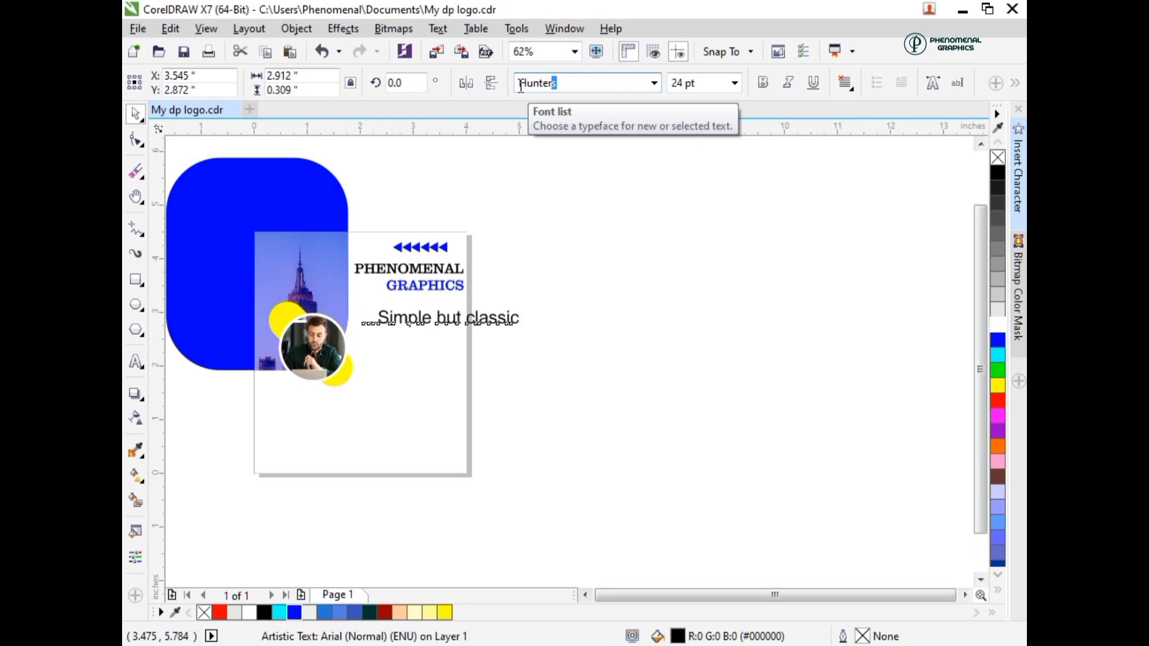
type("s")
key("Return")
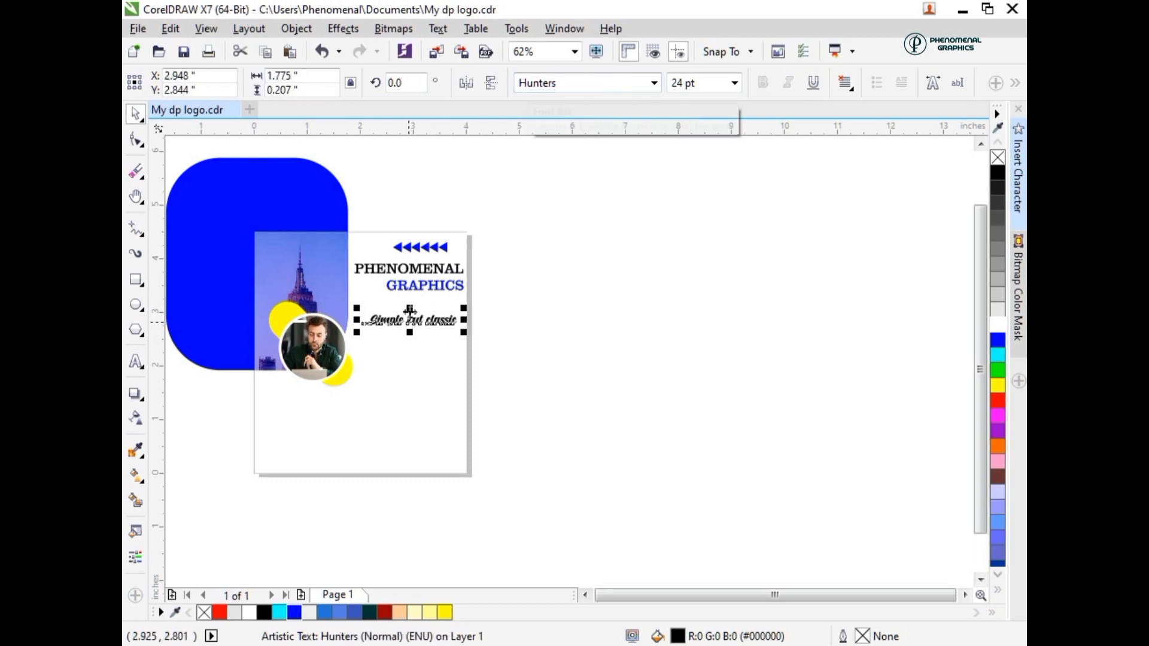
- Move the tagline up beneath "GRAPHICS" and set its font size to 16 pt
left_click_drag(410, 324, 358, 286)
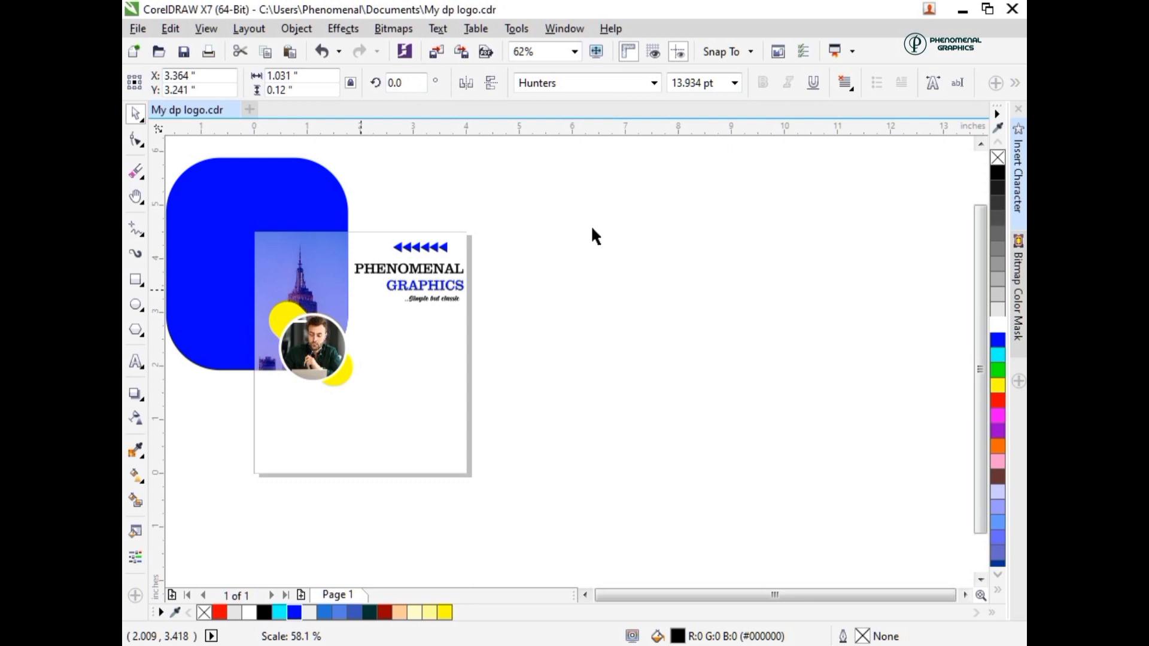
left_click(712, 78)
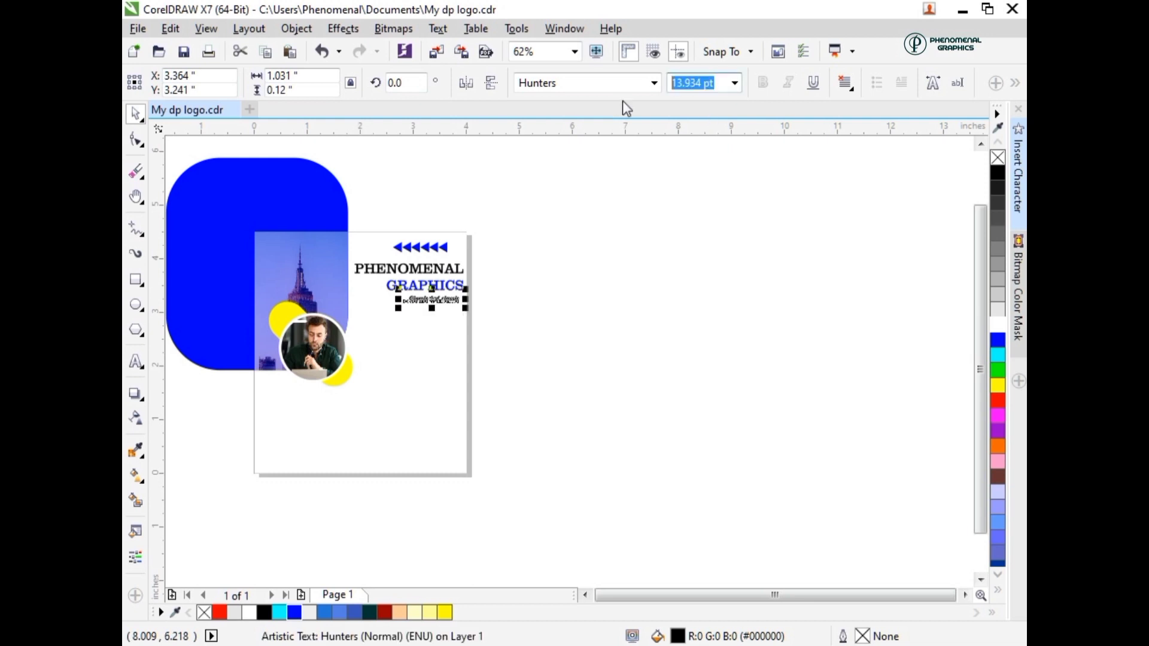
type("16")
key("Return")
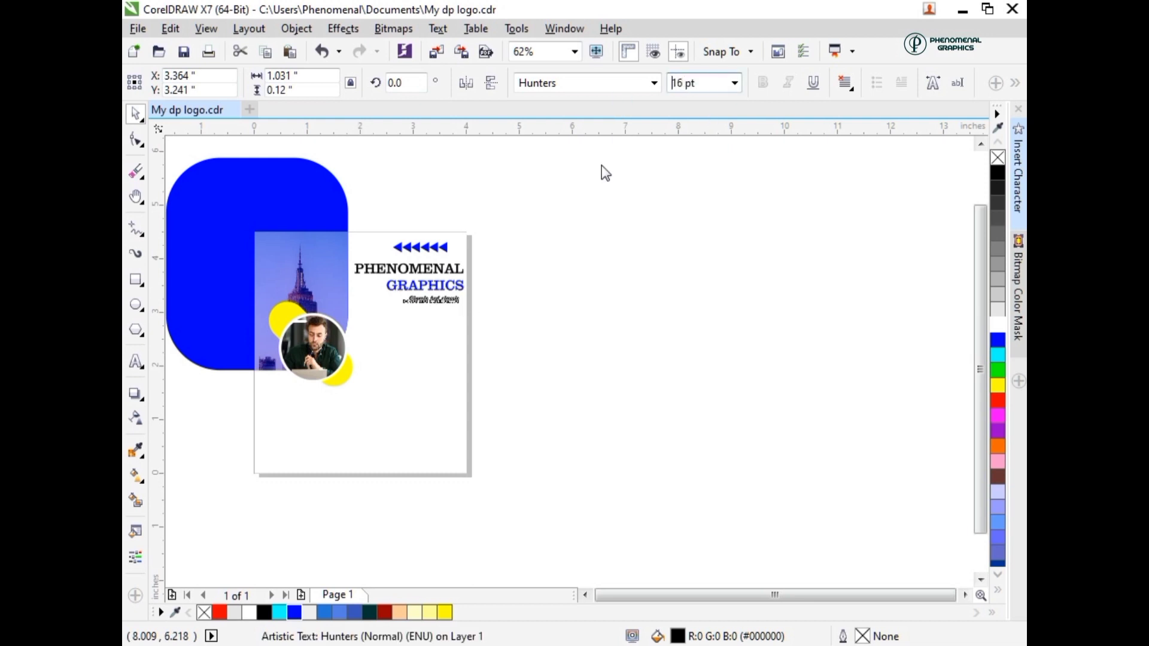
- Align the right edges of the tagline and the heading, then clear the selection
left_click(420, 282, "shift")
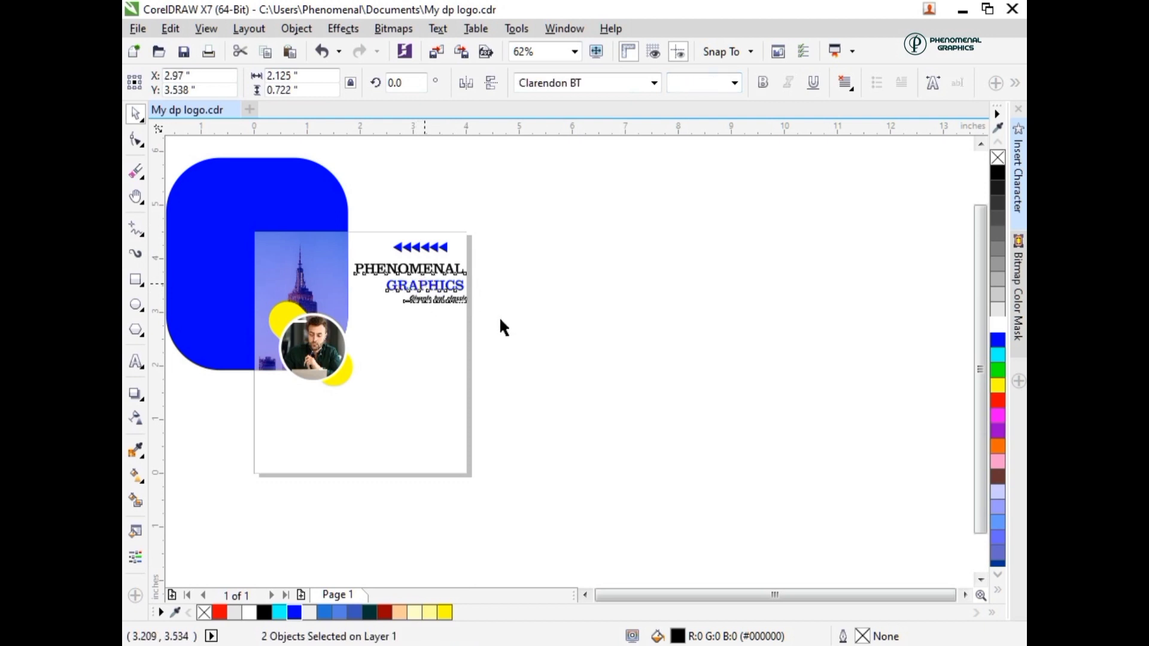
key("r")
left_click(209, 491)
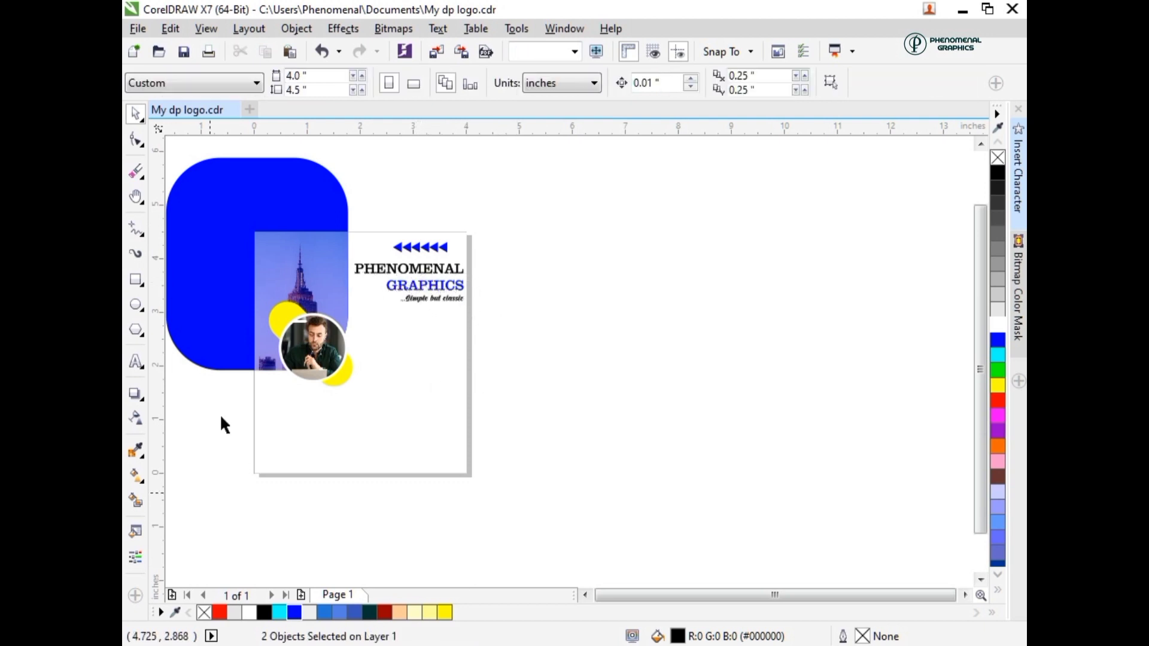
- Add the artistic text "ARE YOU A BUSINESS OR OWNER AN ONLINE SHOPPER" across the lower page in Clarendon BT and split it into separate words
left_click(136, 362)
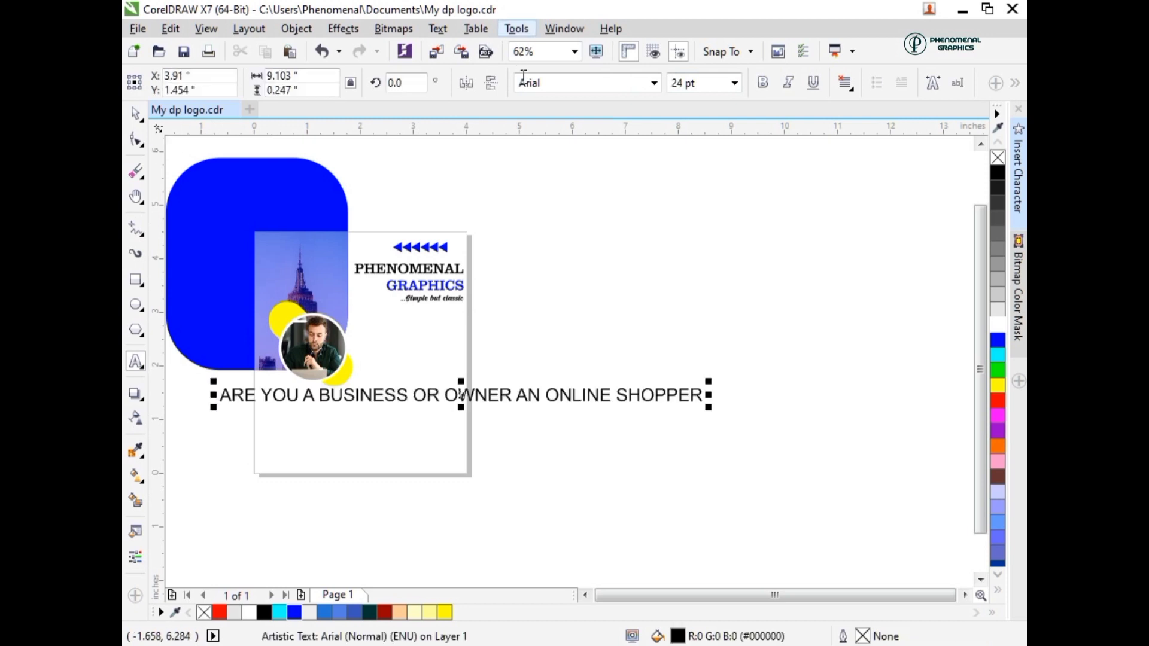
left_click(520, 84)
type("Cl")
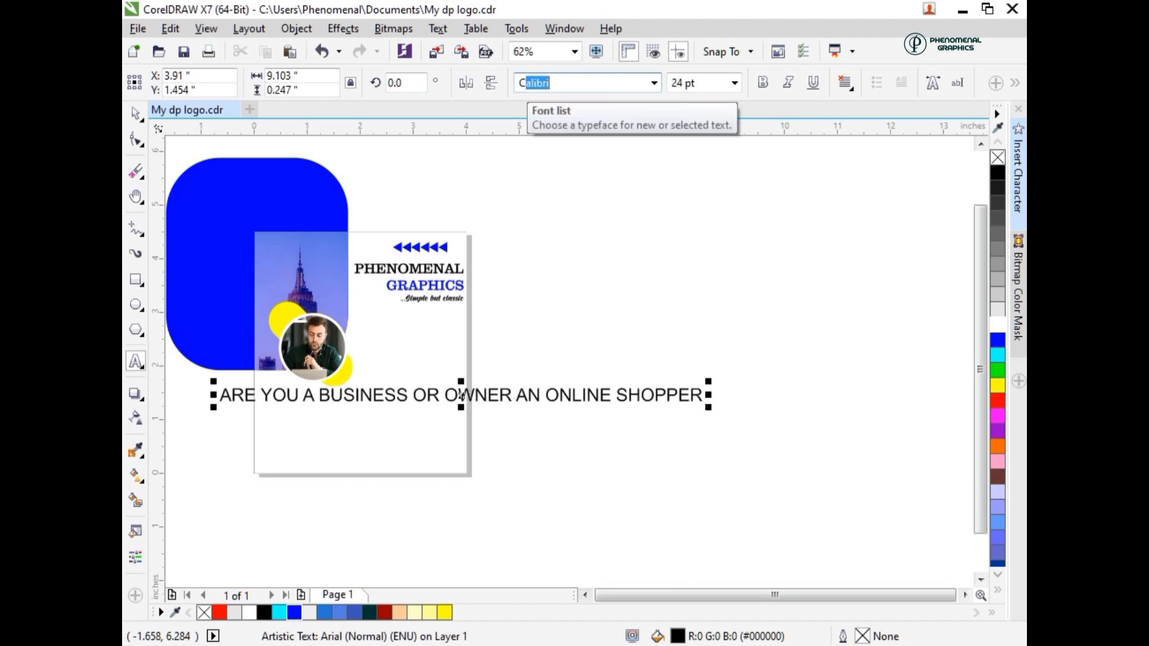
type("arendon BT")
key("Return")
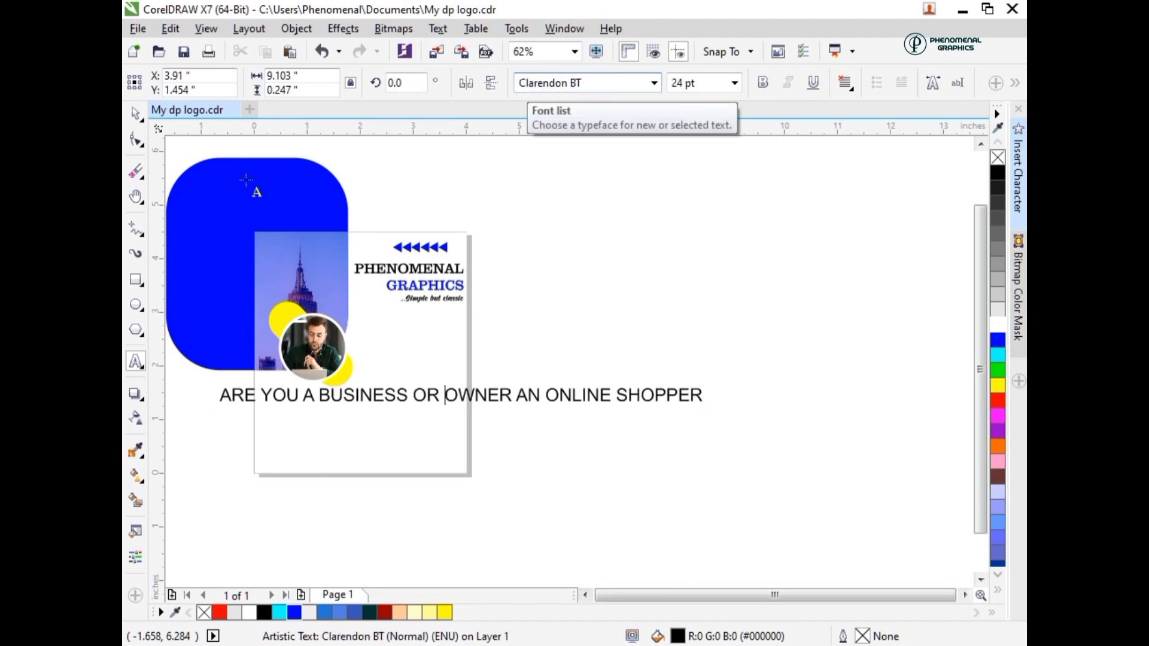
left_click(135, 113)
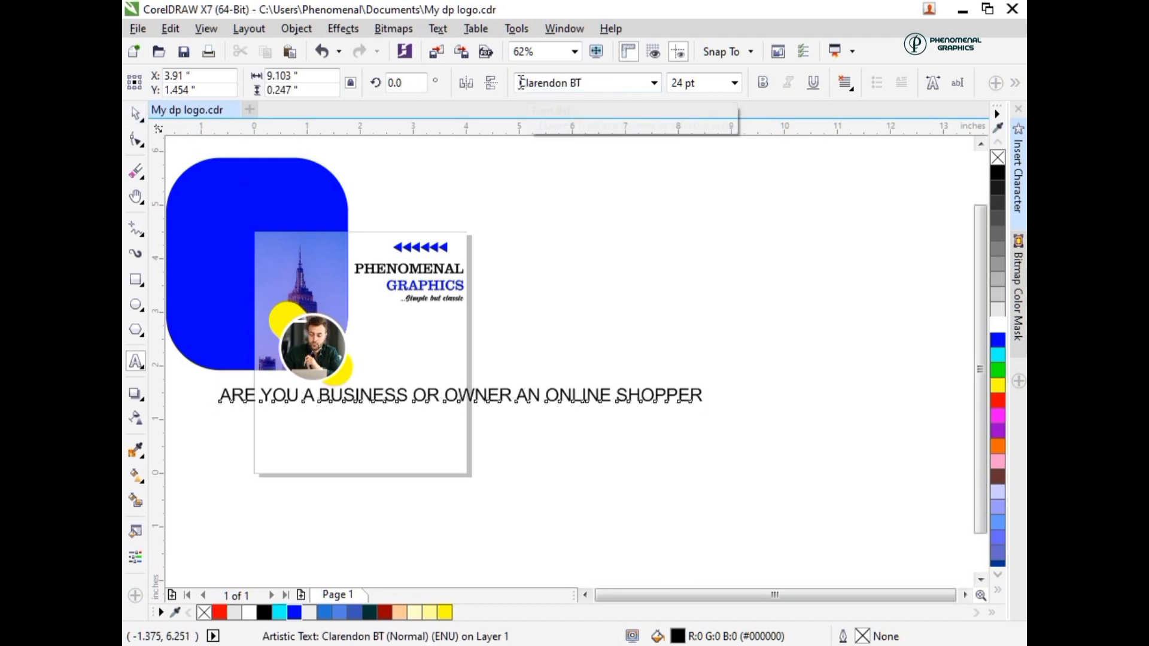
left_click(526, 232)
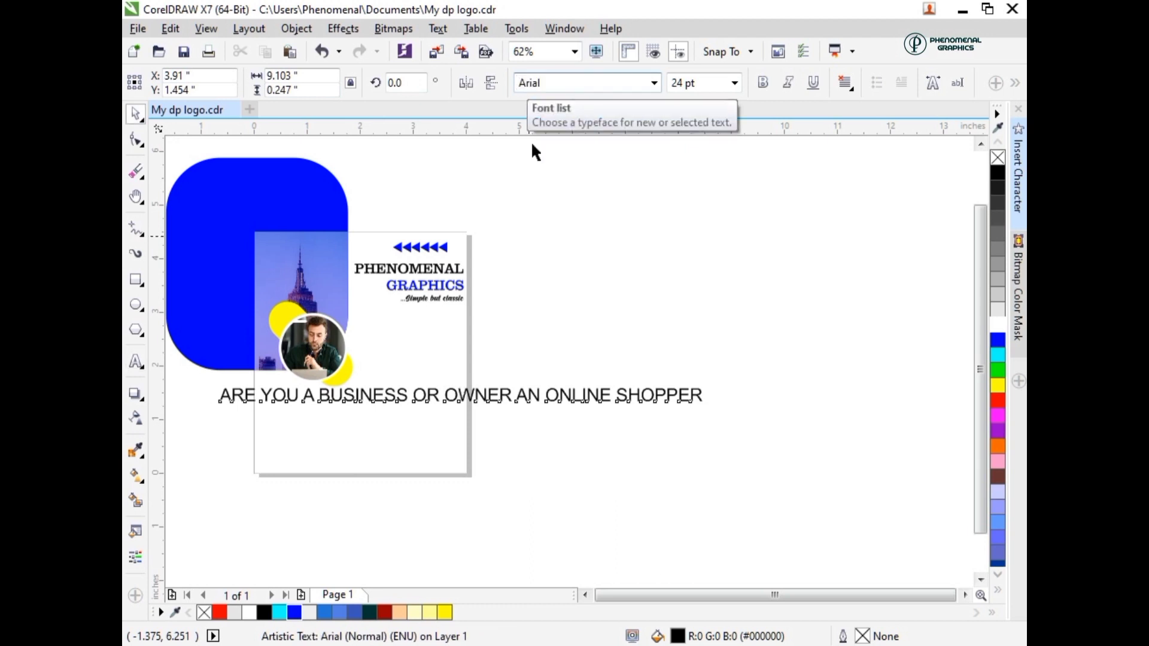
left_click(451, 403)
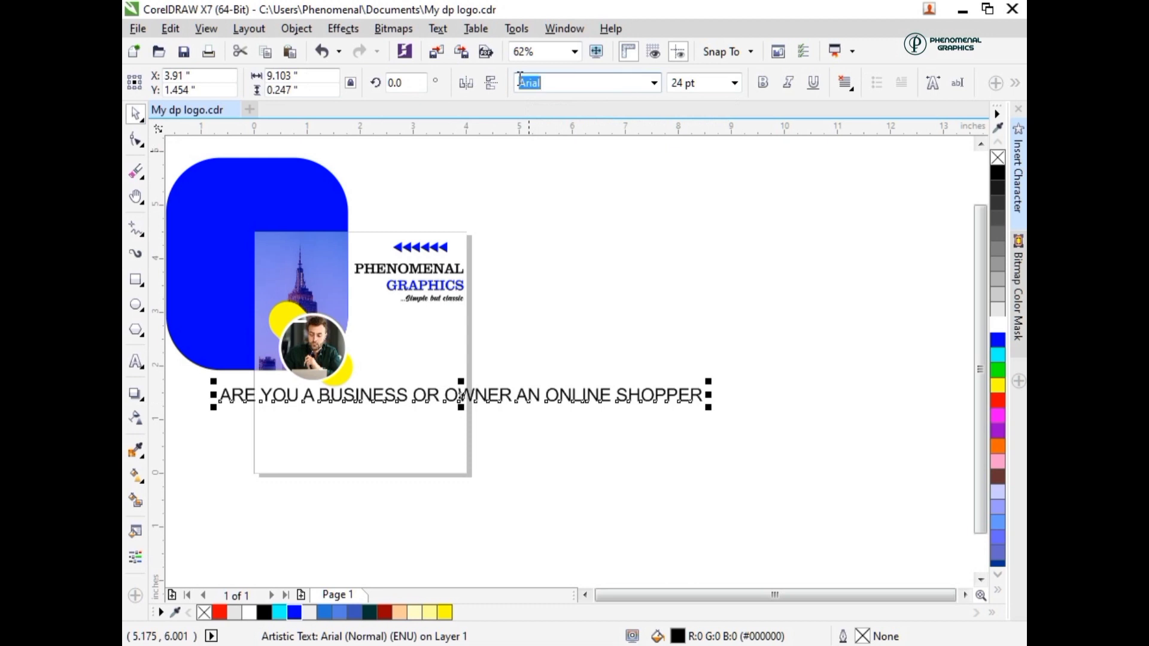
type("Clarendon BT")
key("Return")
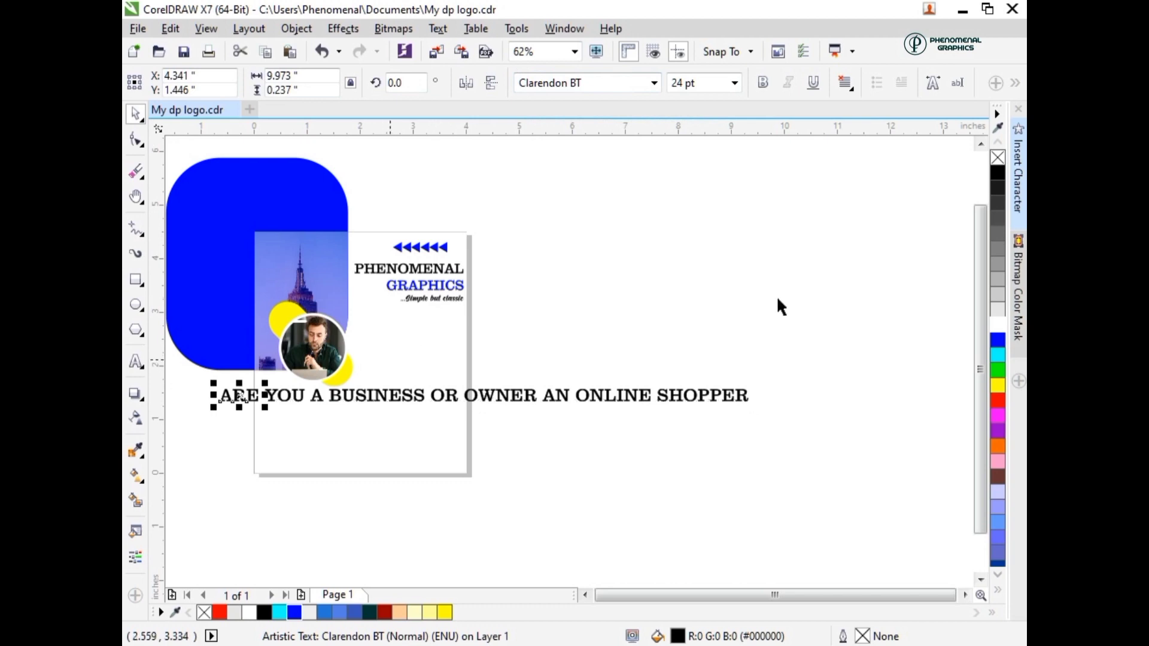
- Move the words "OR OWNER AN ONLINE SHOPPER" to a separate row below "ARE YOU A BUSINESS"
left_click_drag(778, 305, 333, 446)
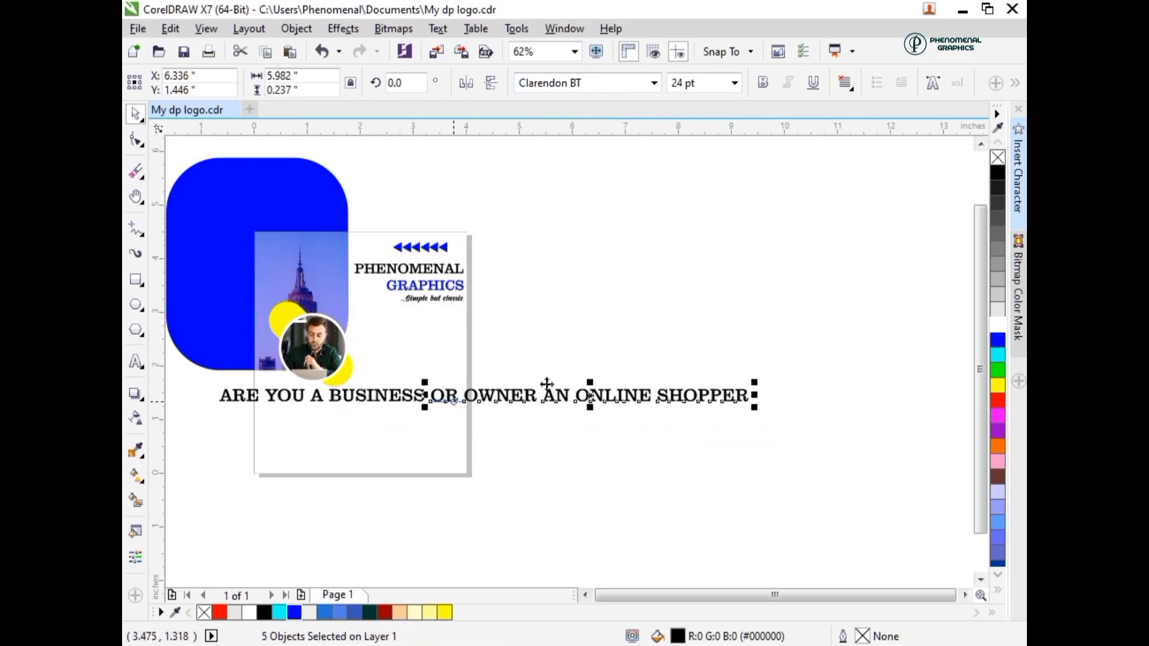
left_click_drag(546, 384, 365, 440)
- Rotate the word "ARE" 90 degrees and place it below the heading, beside the portrait
left_click(243, 397)
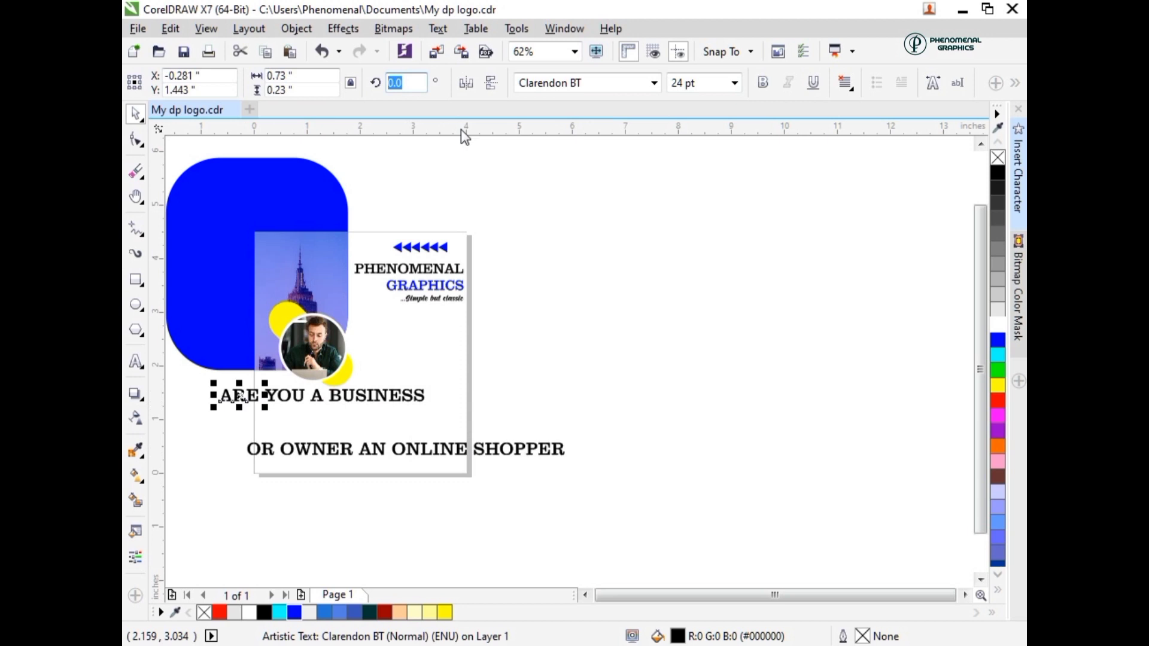
type("90")
key("Return")
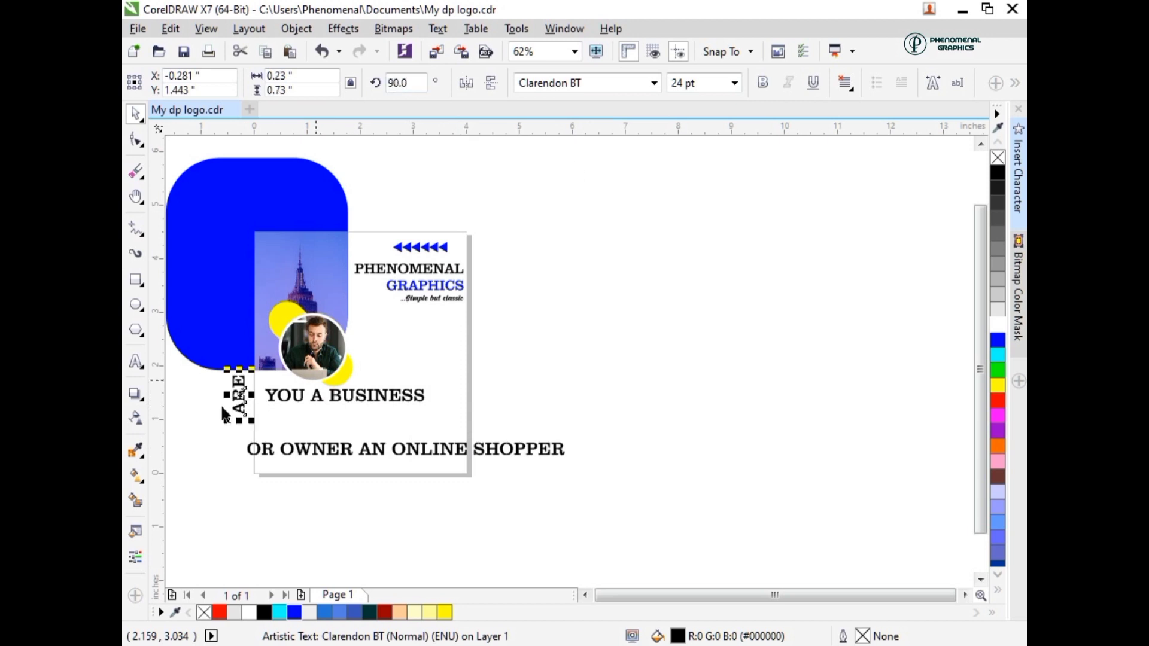
left_click_drag(237, 391, 384, 333)
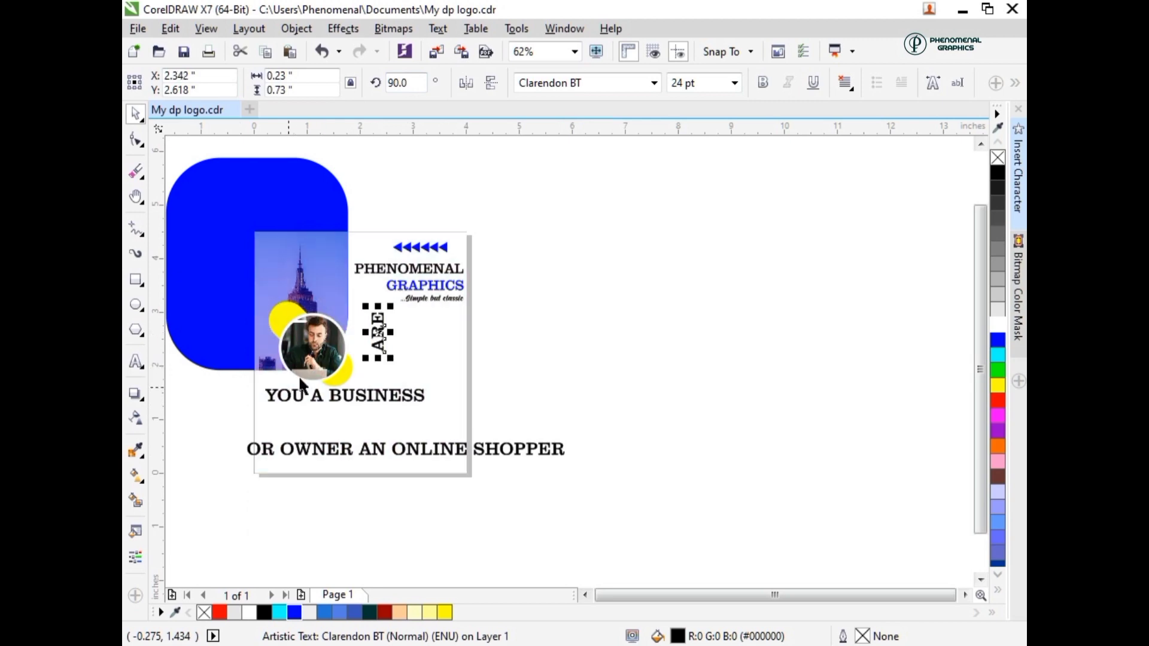
- Place the word "YOU" beside the upper end of "ARE" and set its font size to 15 pt
left_click_drag(298, 398, 407, 321)
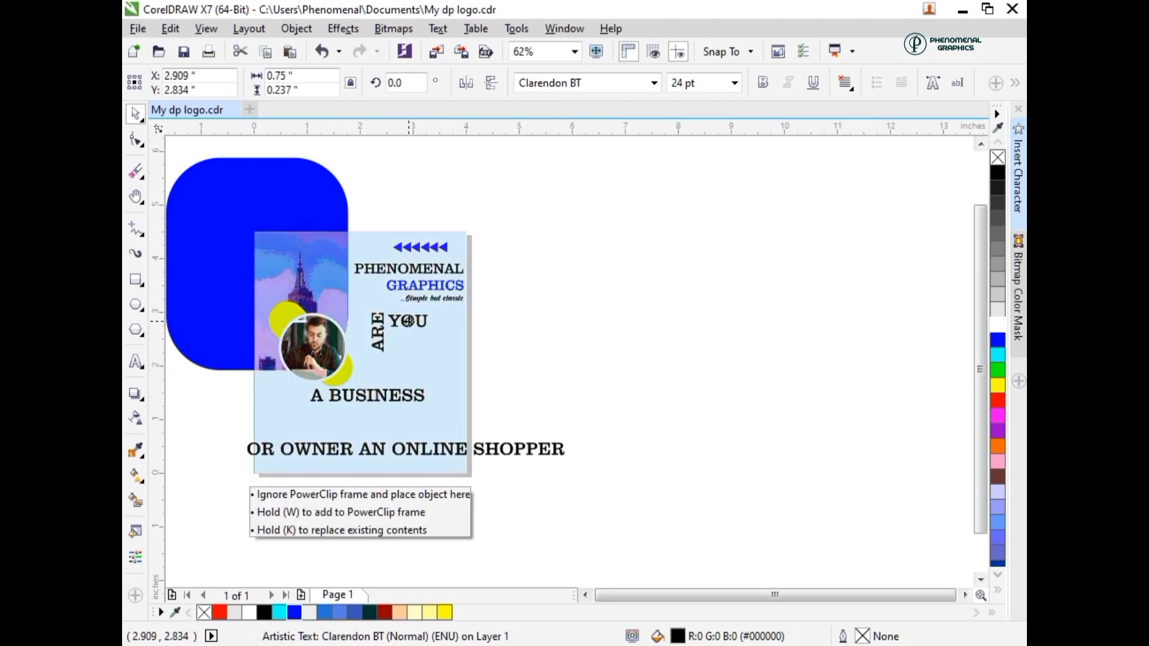
left_click_drag(706, 82, 636, 94)
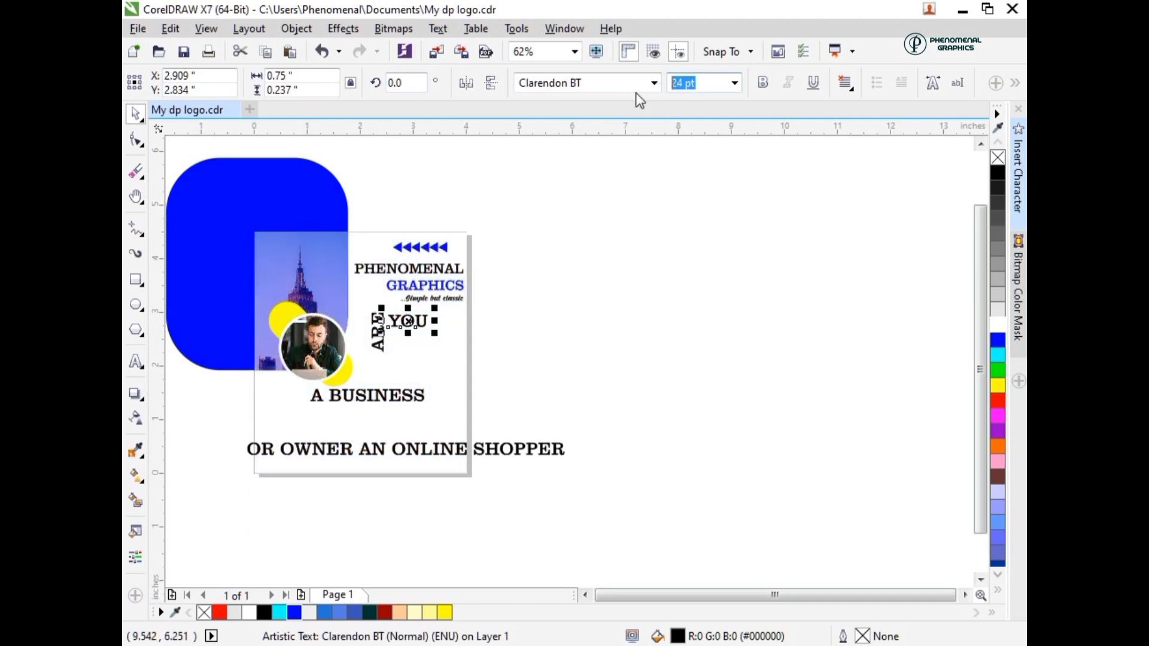
type("15")
key("Return")
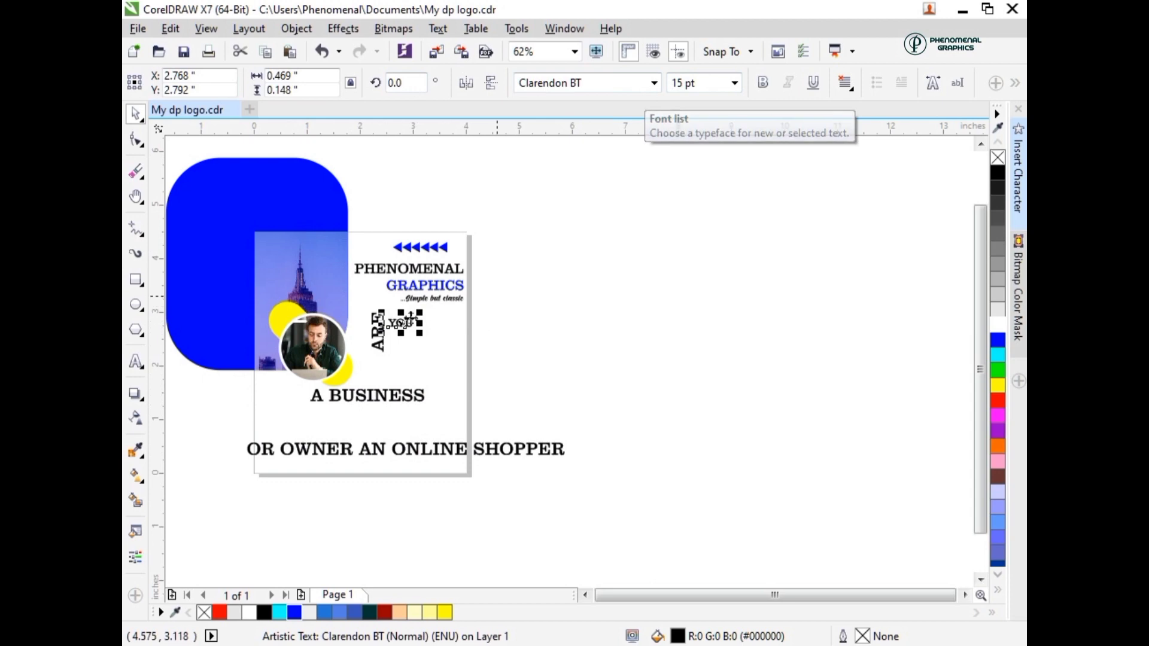
left_click_drag(398, 324, 396, 318)
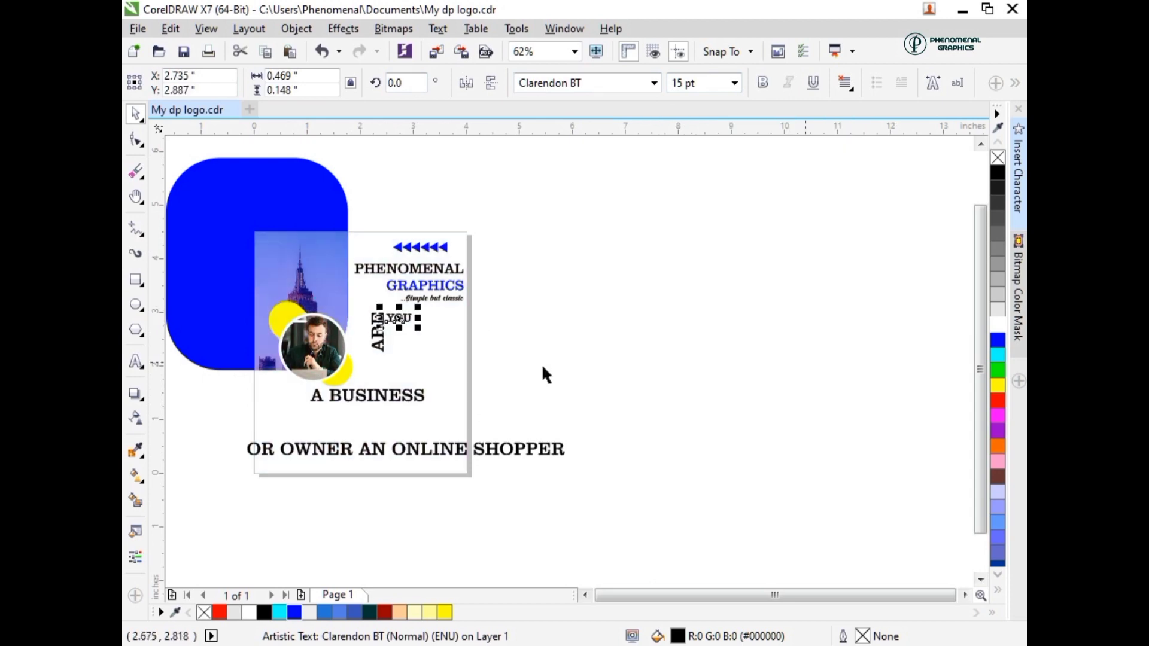
- Move the words "A BUSINESS" beneath "YOU" and set their font size to 19 pt
left_click_drag(298, 403, 595, 341)
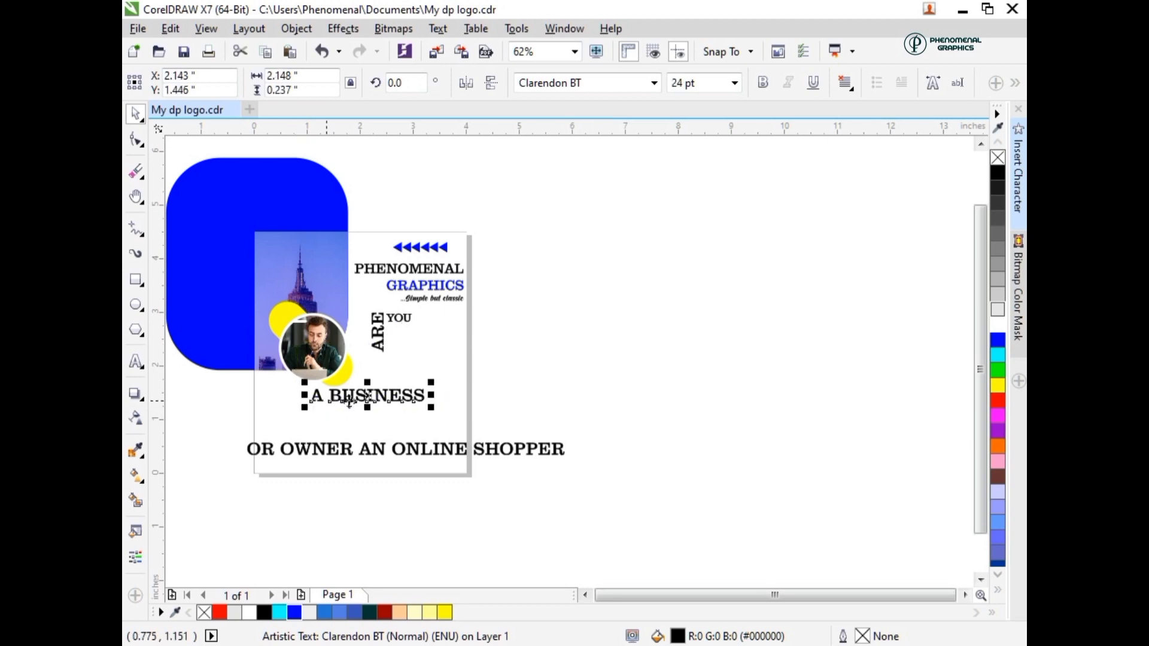
left_click_drag(367, 395, 441, 336)
left_click_drag(705, 83, 636, 103)
type("19")
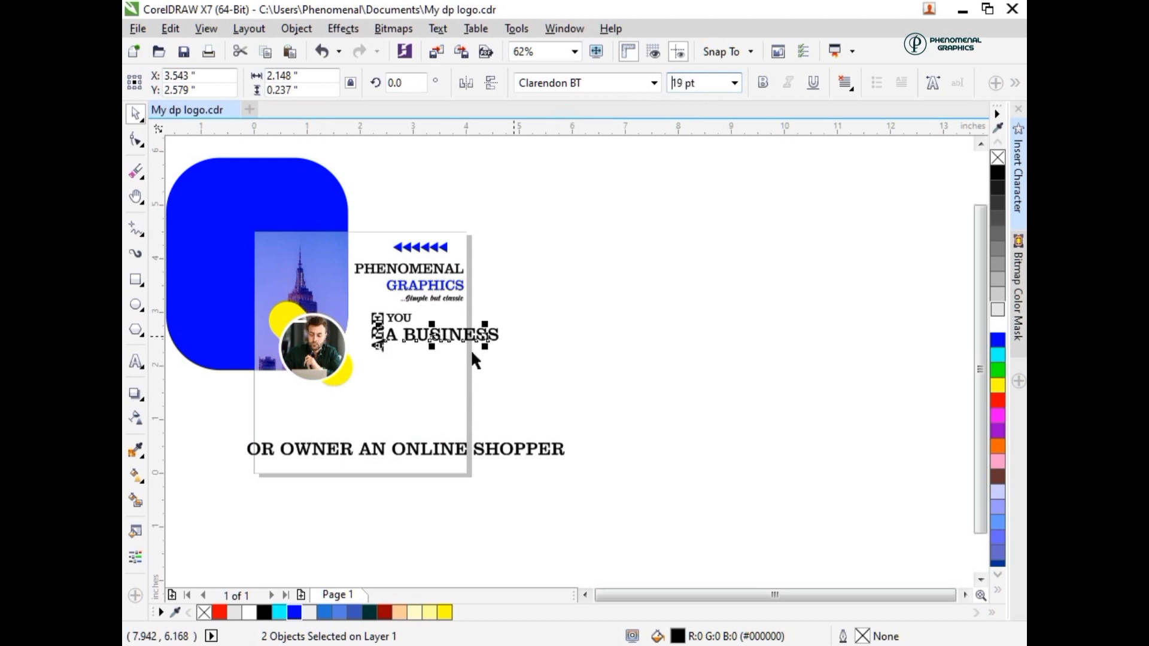
key("Return")
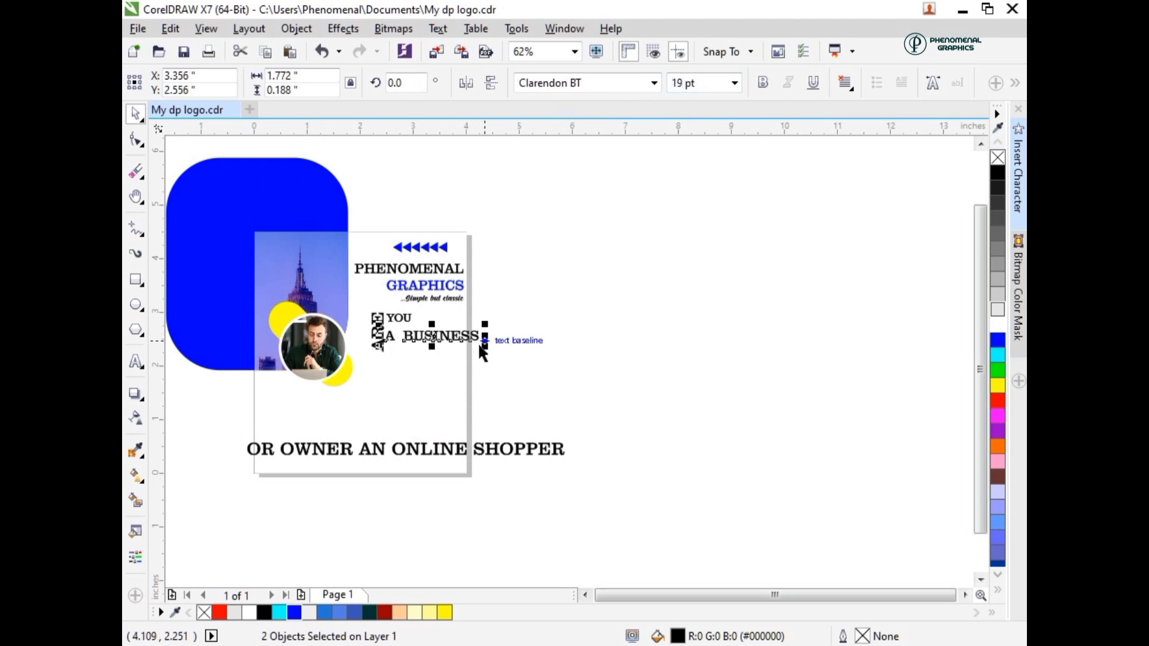
- Scale "A BUSINESS" to about 1.31 inches wide and nudge it close beneath "YOU"
left_click_drag(462, 346, 440, 336)
key("Left")
key("Left")
key("Left")
key("Left")
key("Left")
key("Left")
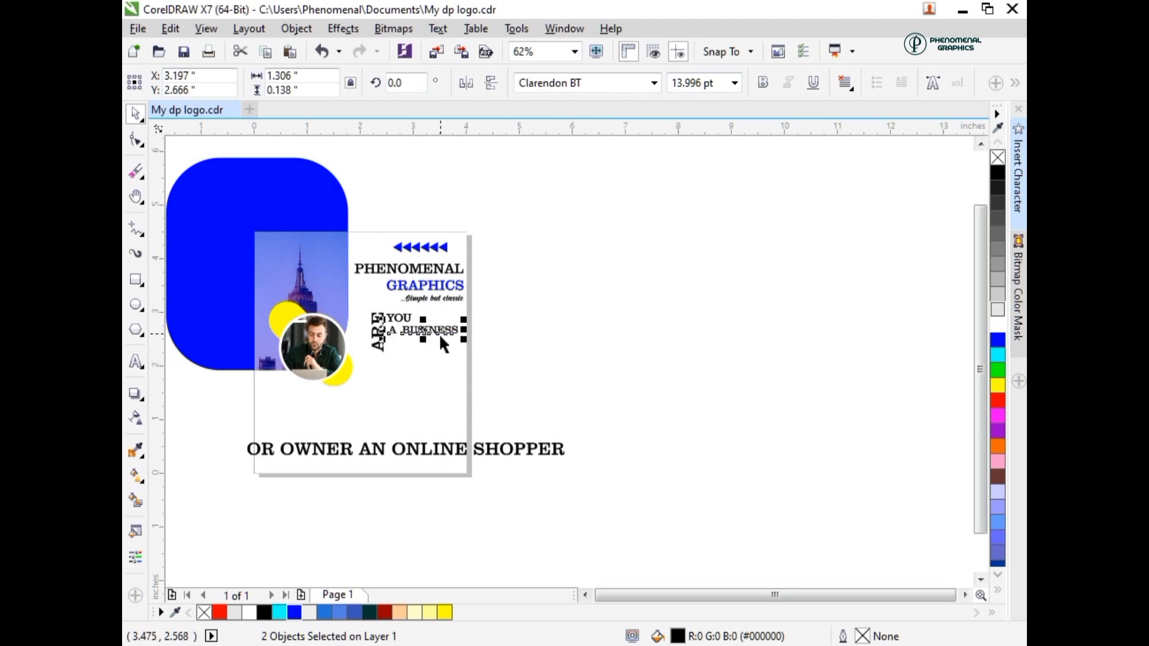
key("Up")
key("Left")
- Move the word "OWNER" directly beneath "A BUSINESS", next to the lower end of "ARE"
left_click(310, 447)
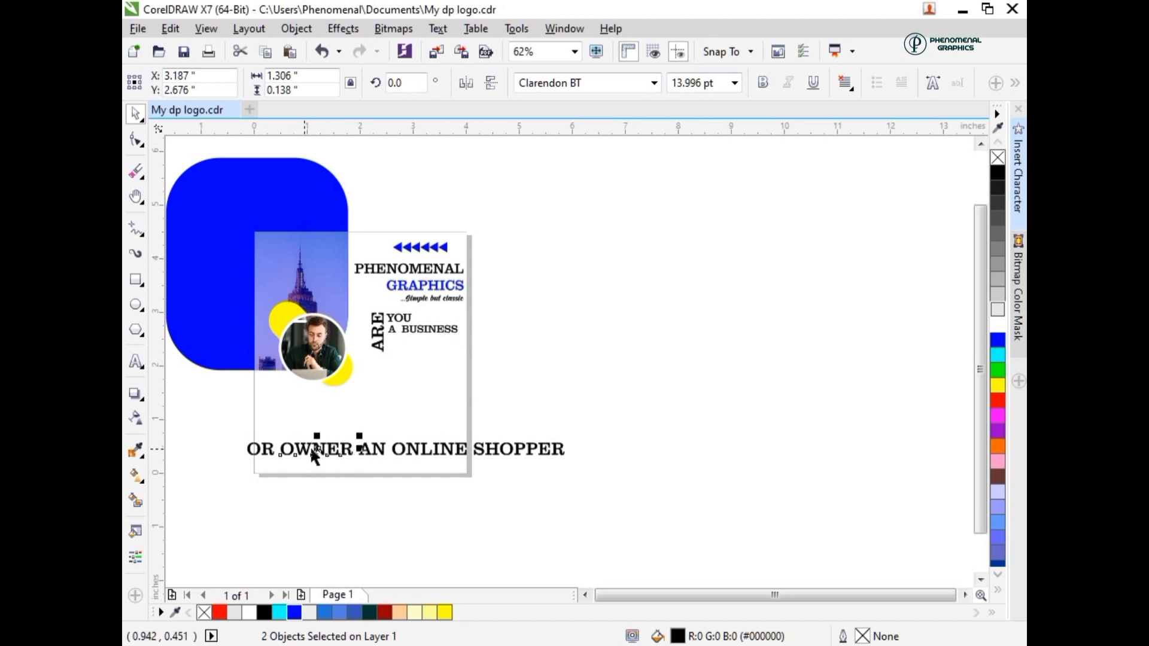
left_click_drag(410, 355, 424, 344)
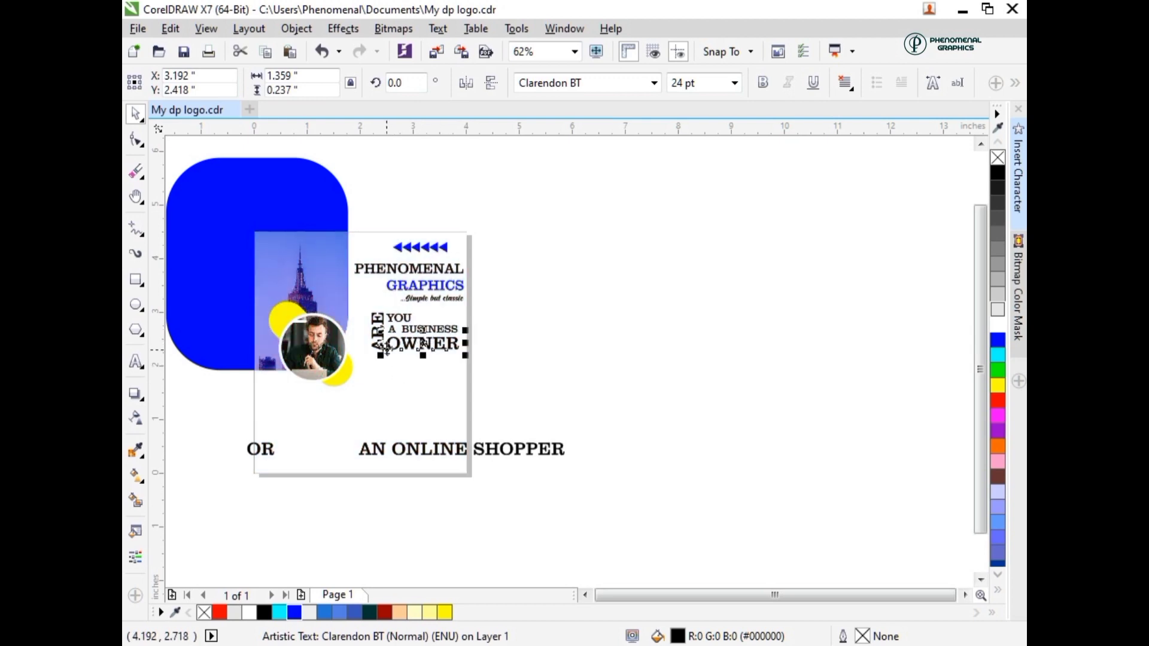
- Color the rotated word "ARE" and the words "A BUSINESS" blue
left_click(378, 339)
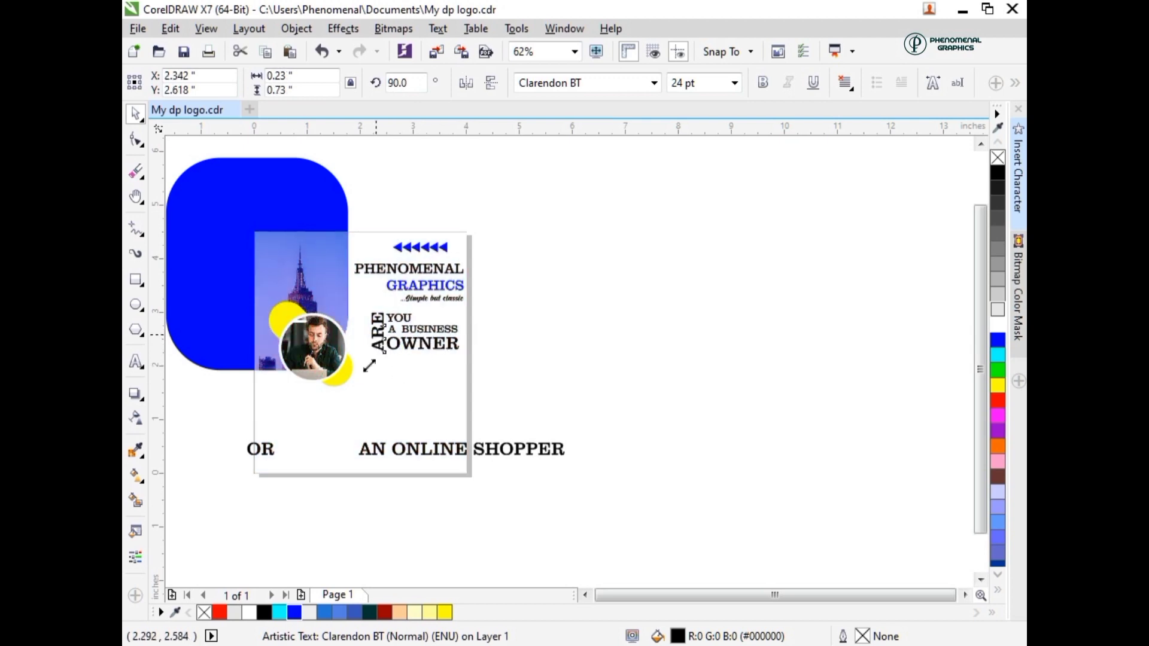
left_click(294, 612)
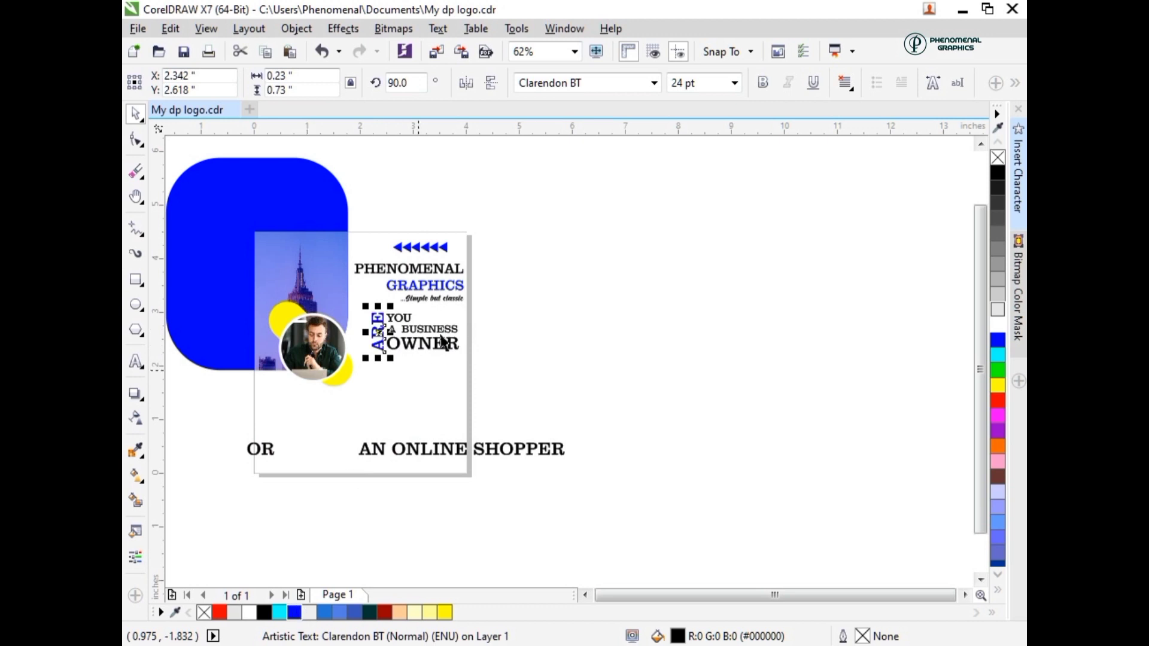
left_click_drag(500, 310, 392, 335)
left_click_drag(471, 328, 397, 335)
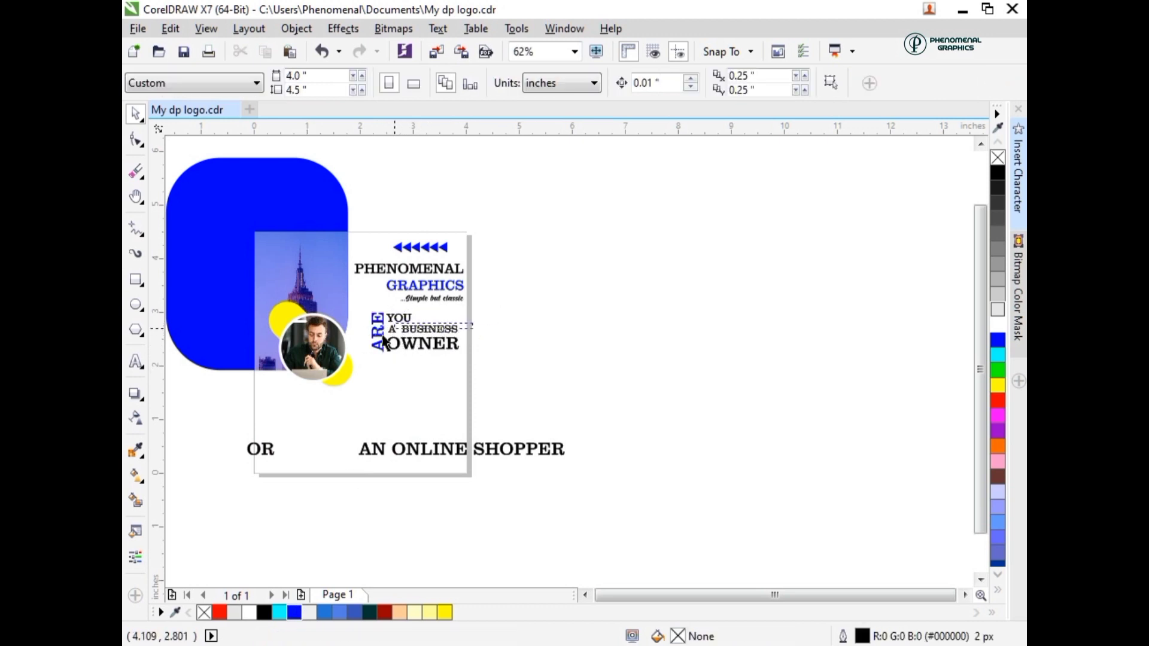
left_click(295, 612)
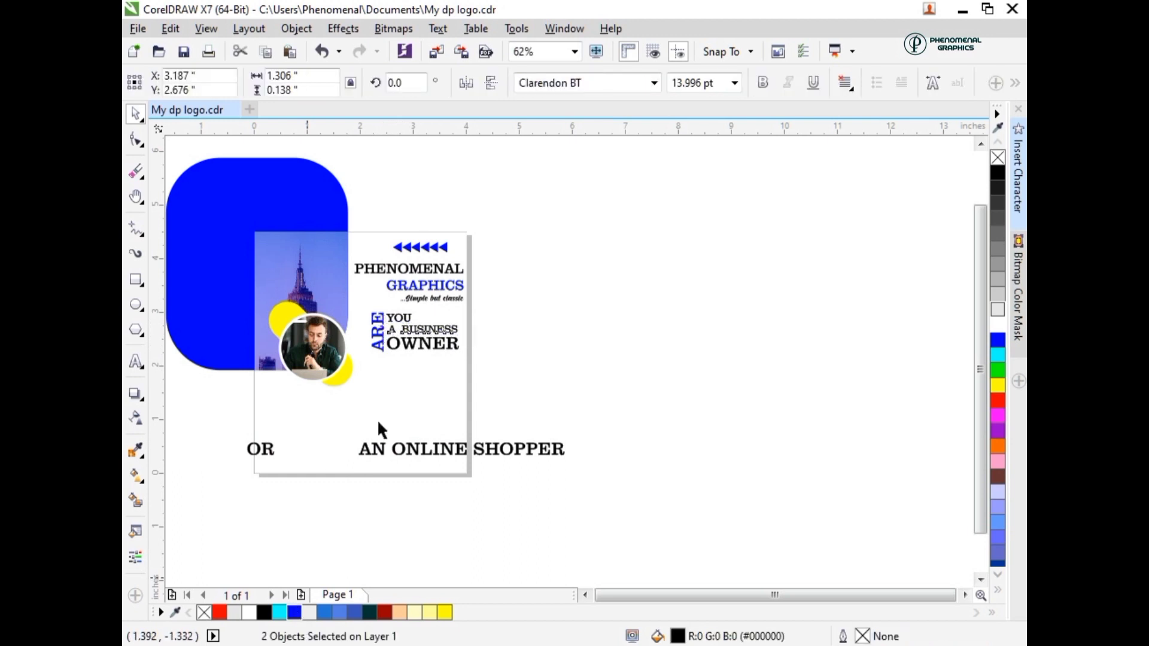
- Move the word "OR" below the "OWNER" line, near the yellow circle beside the portrait
left_click(260, 450)
left_click_drag(261, 450, 387, 370)
right_click(388, 371)
key("Escape")
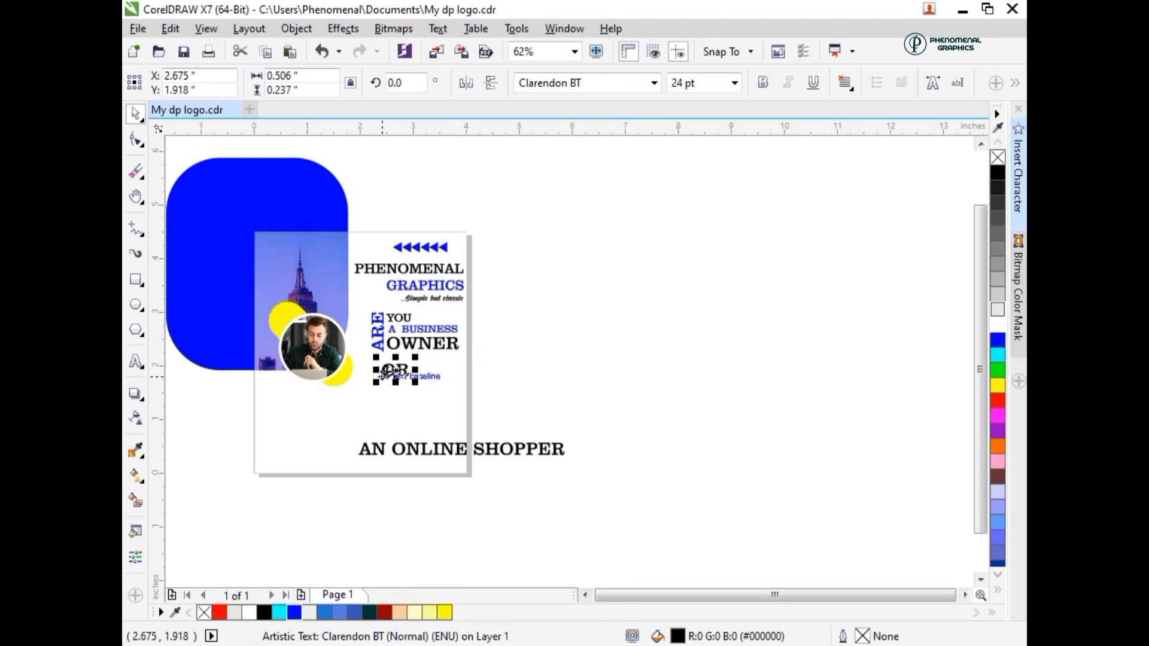
- Change the case of the word "OR" to lowercase
double_click(391, 381)
key("ctrl+a")
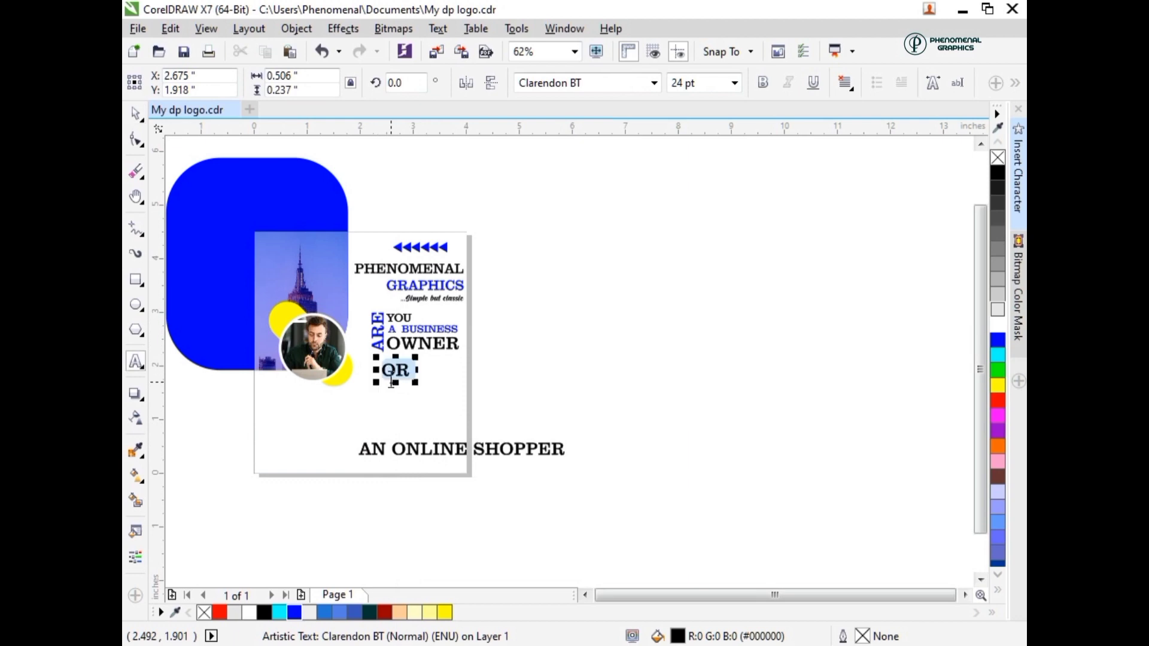
right_click(391, 383)
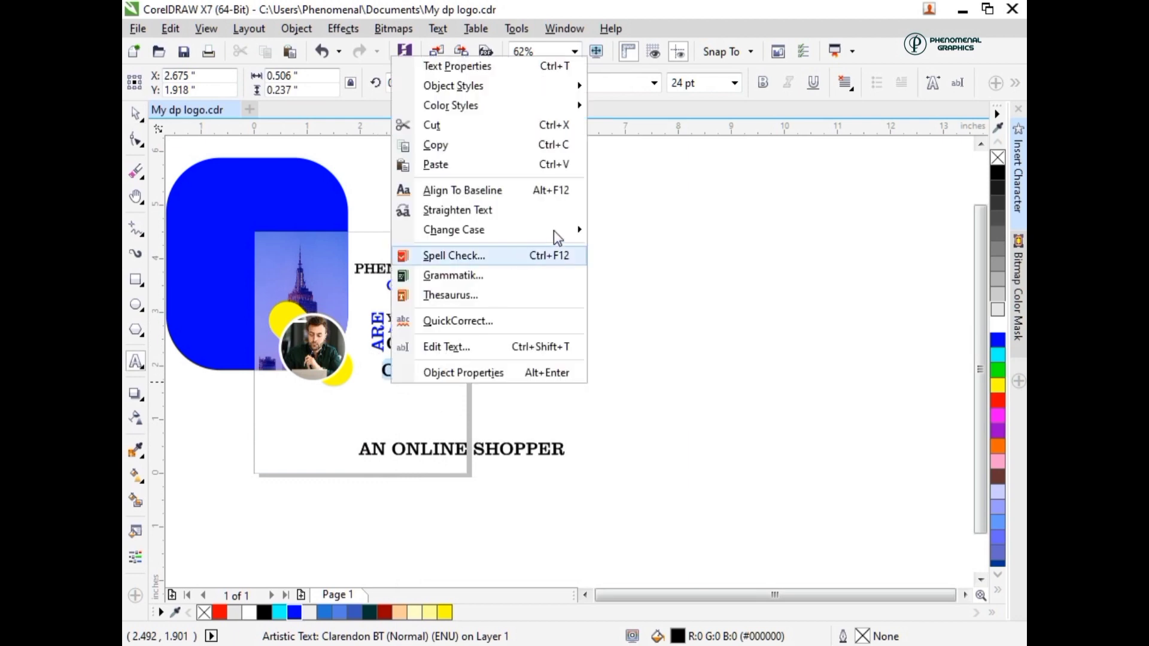
mouse_move(554, 231)
left_click(607, 250)
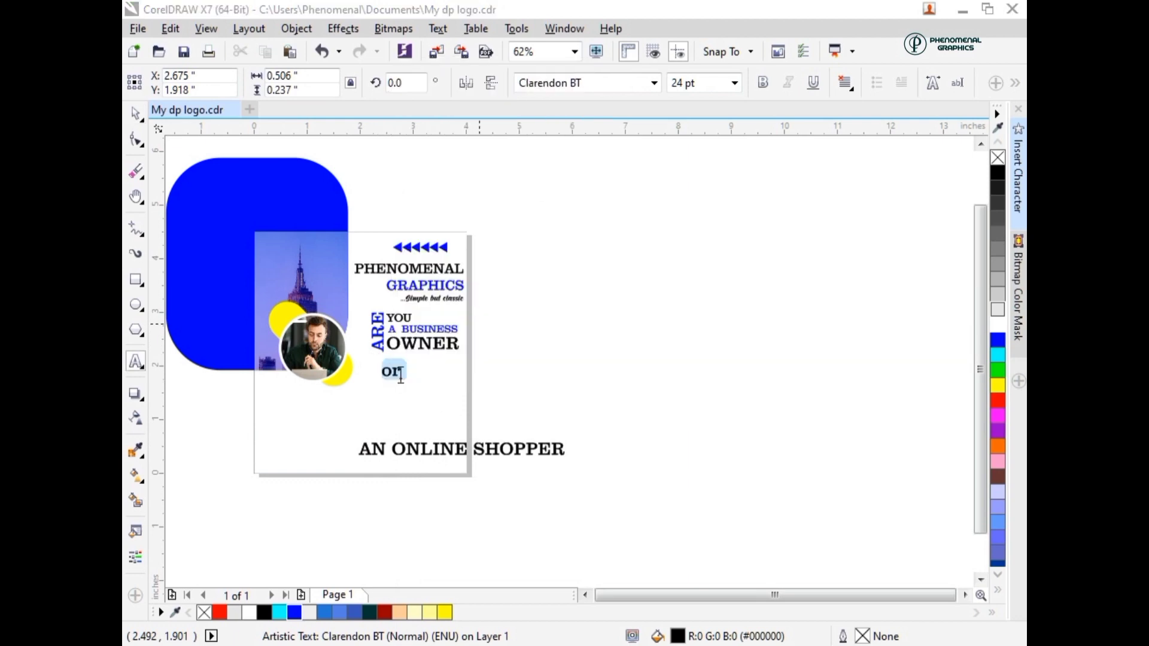
key("ctrl+space")
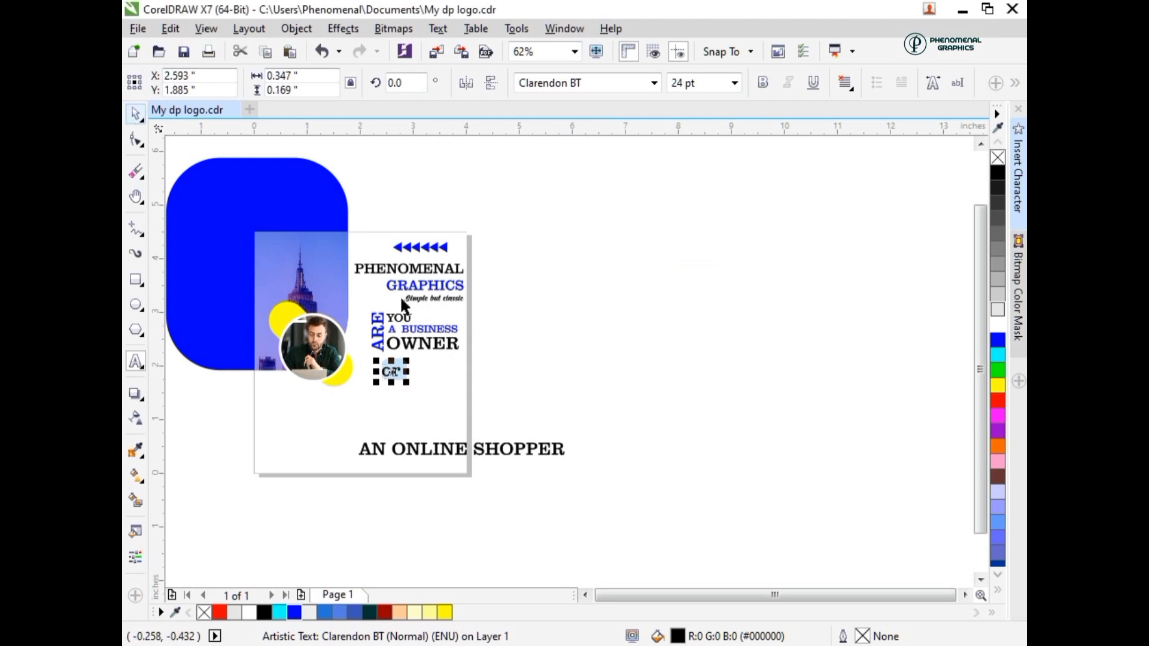
- Scale the word "or" down to about 20 pt, keeping it below "OWNER"
left_click_drag(406, 382, 398, 372)
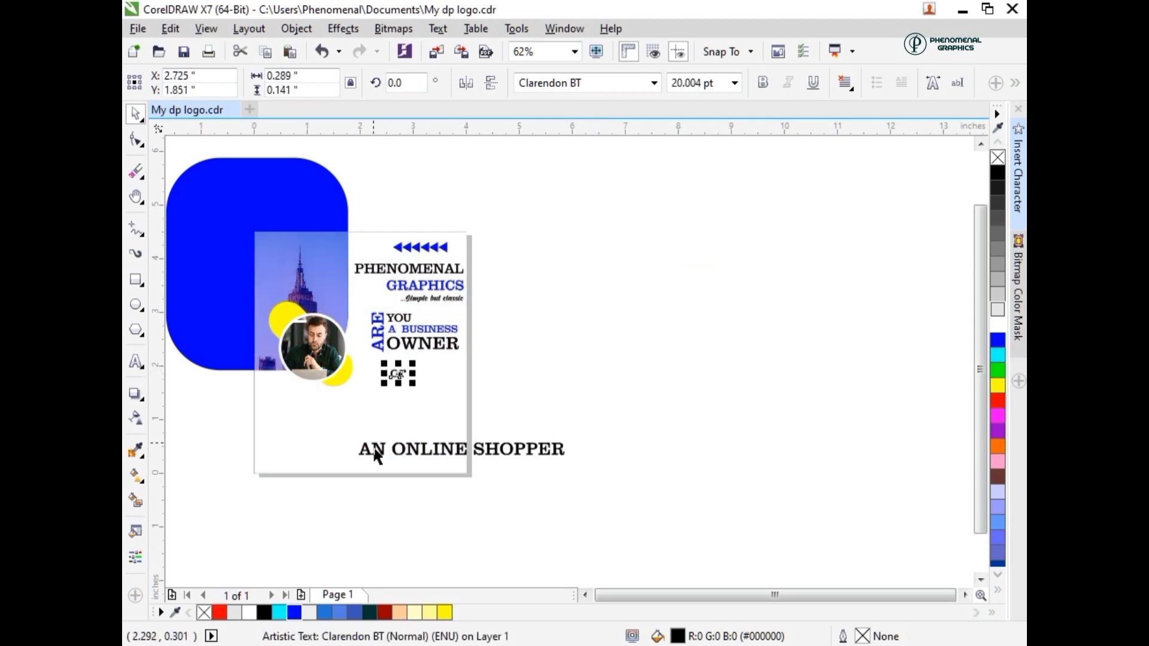
left_click(374, 449)
left_click(362, 429)
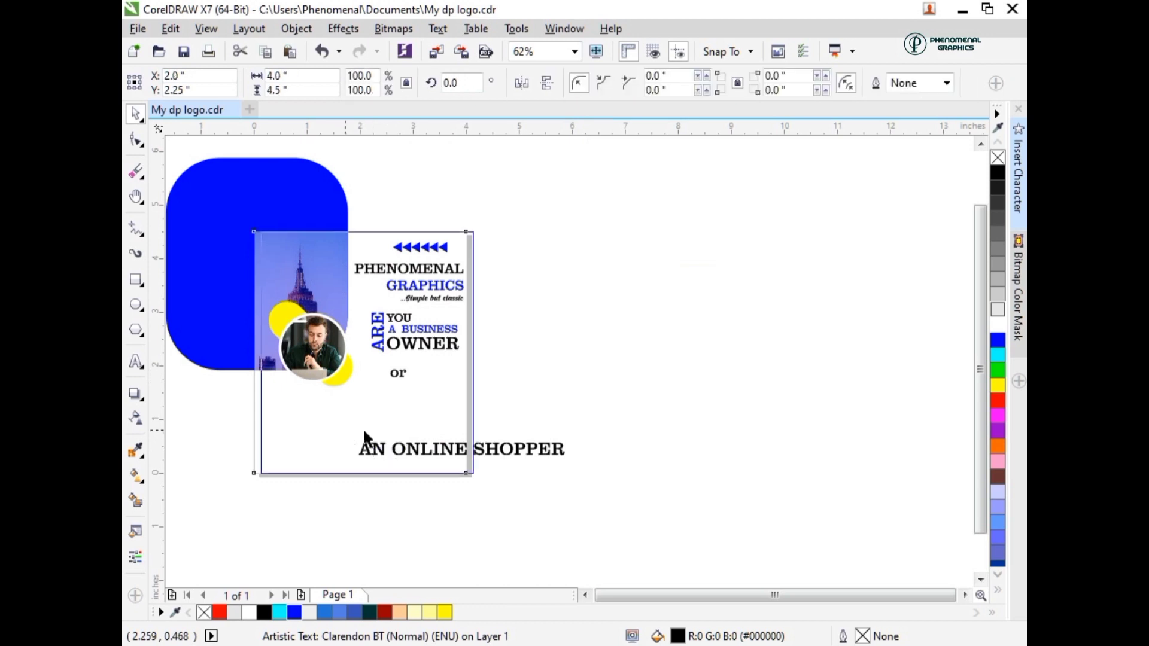
key("ctrl+z")
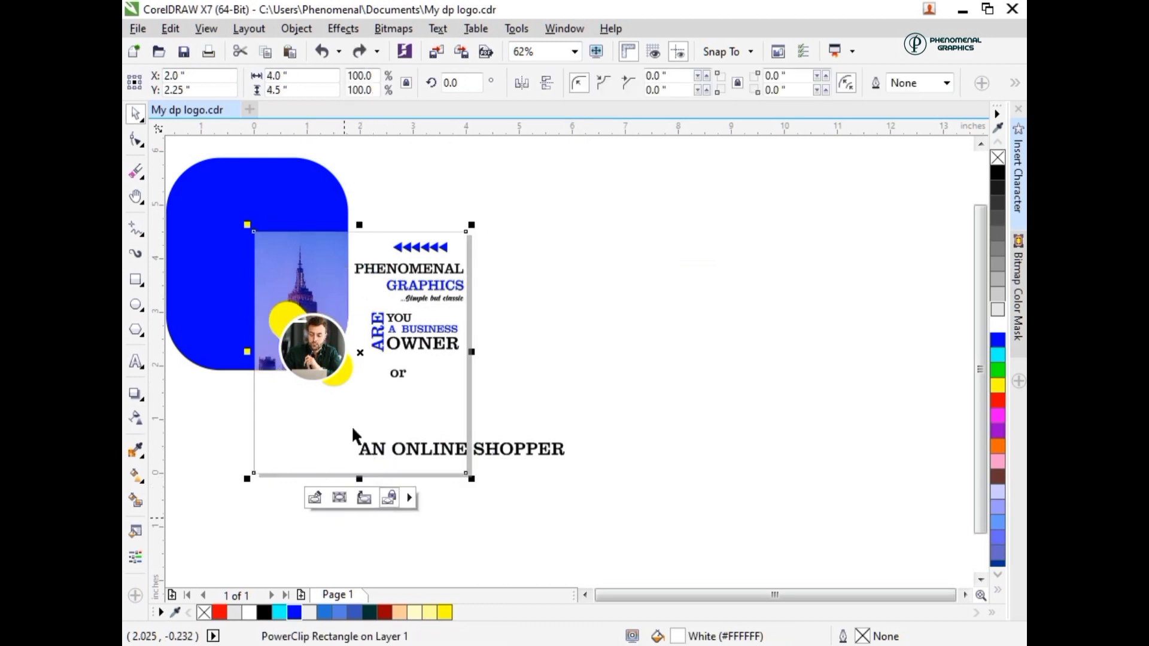
- Scale "AN ONLINE" down to about 19 pt, then stack "or" and the grouped "AN ONLINE" closely beneath "OWNER"
left_click_drag(466, 424, 469, 422)
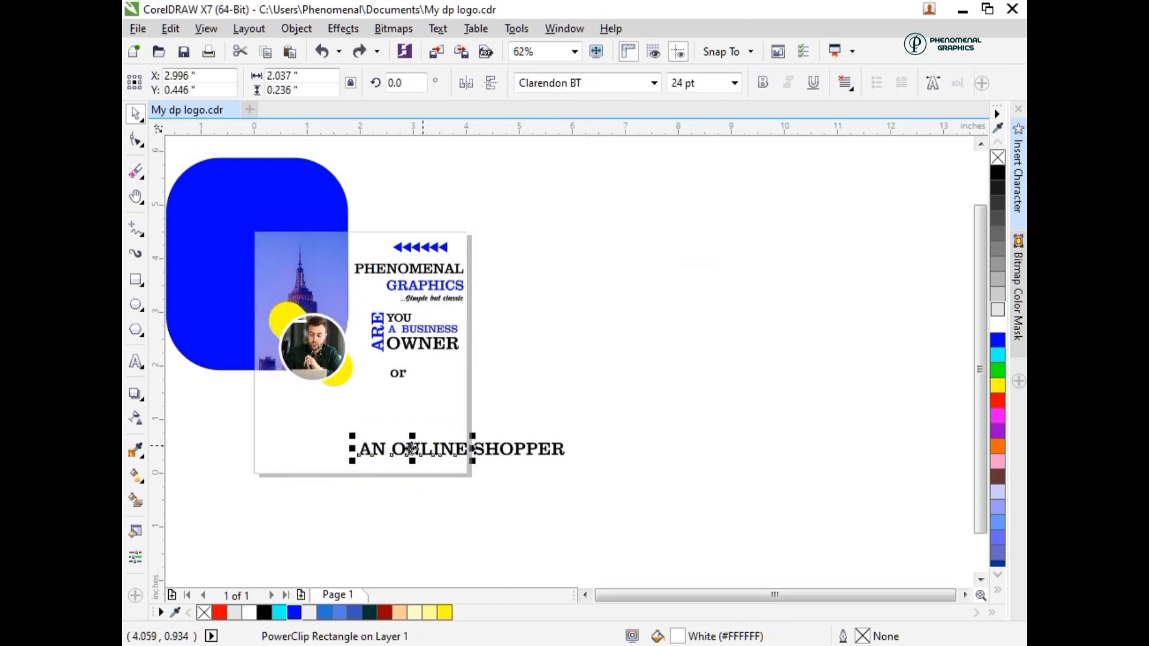
left_click_drag(412, 449, 398, 362)
left_click(396, 371)
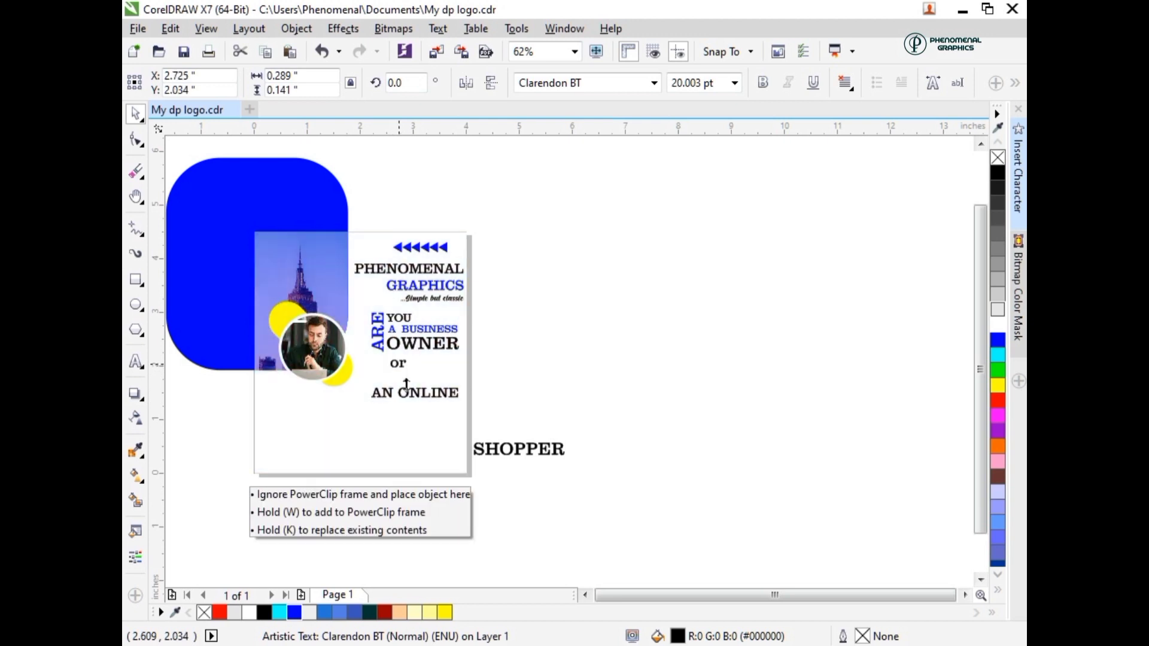
left_click(413, 393)
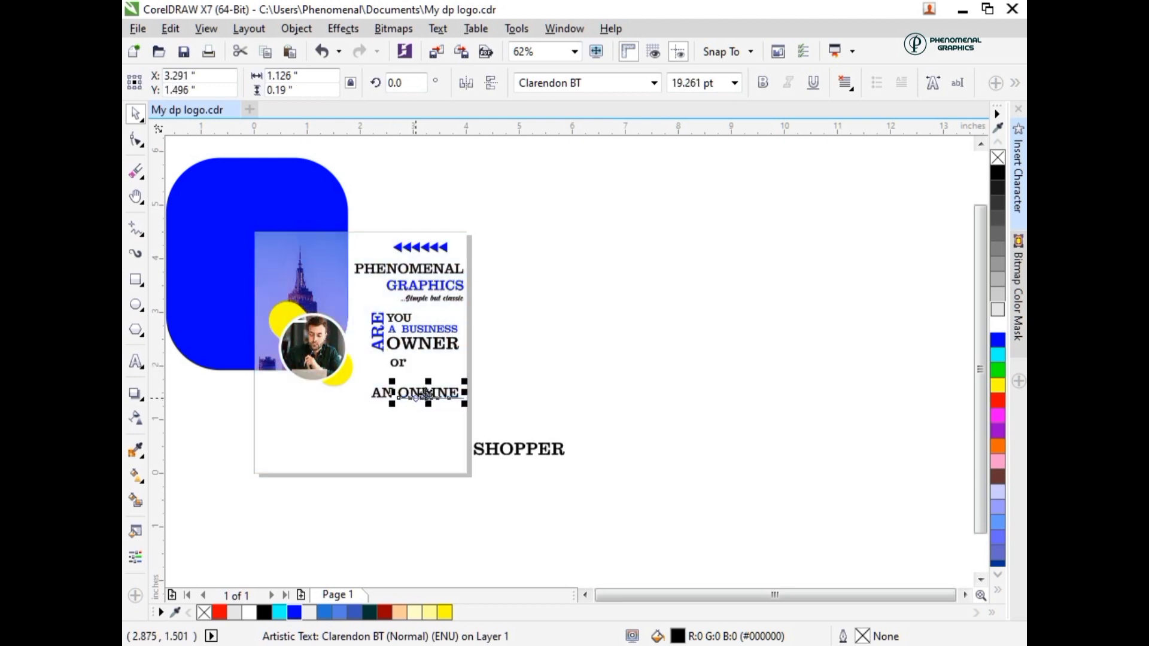
left_click_drag(488, 377, 412, 378)
key("ctrl+g")
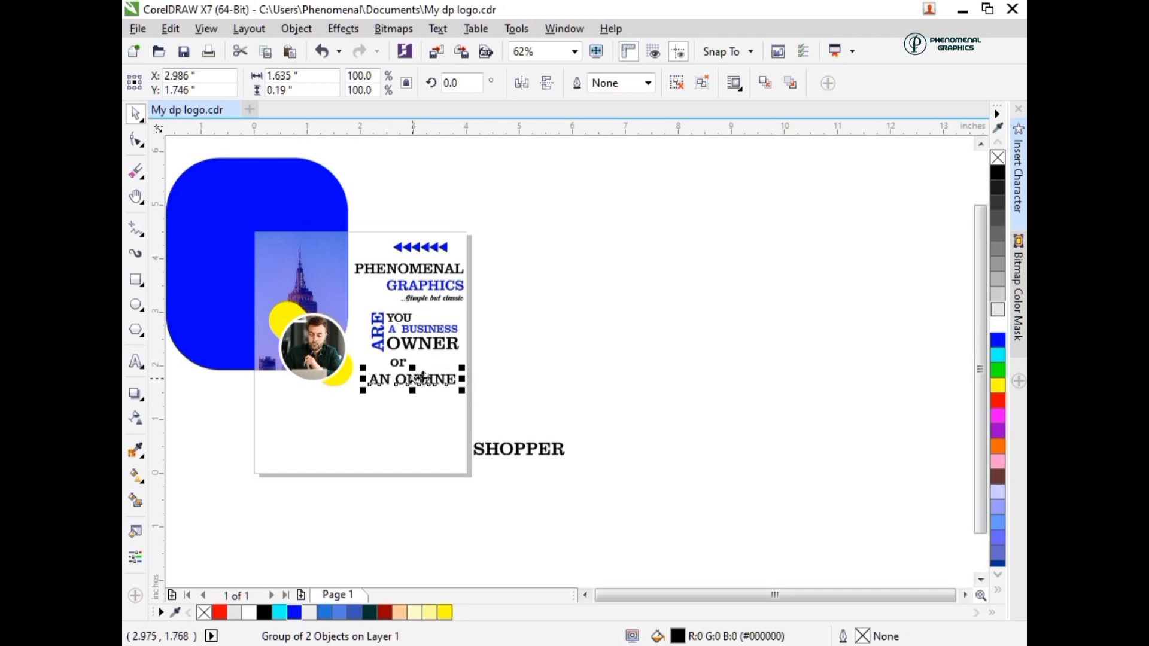
- Ungroup "AN ONLINE" and color the word "ONLINE" blue
key("ctrl+shift+u")
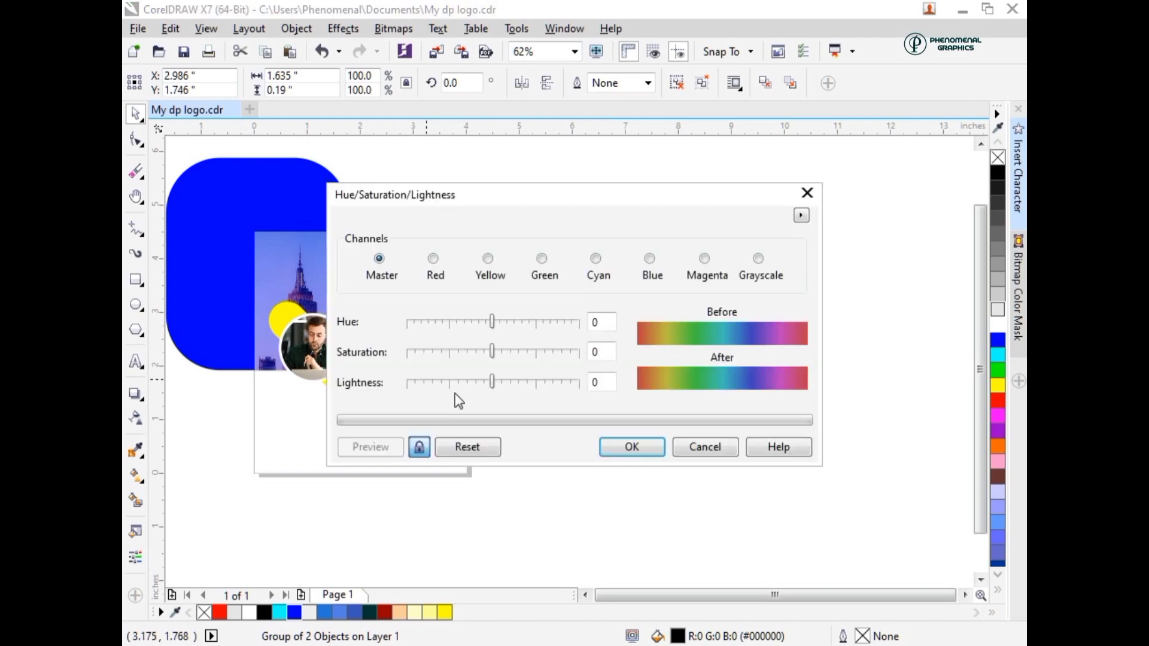
left_click(700, 449)
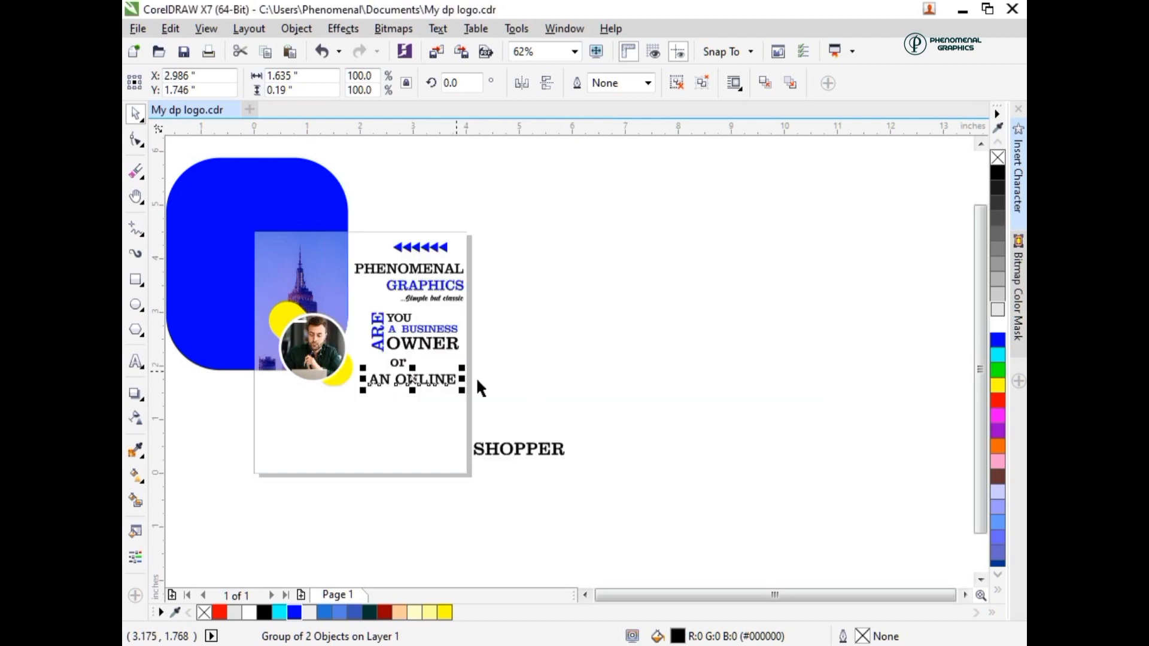
key("ctrl+u")
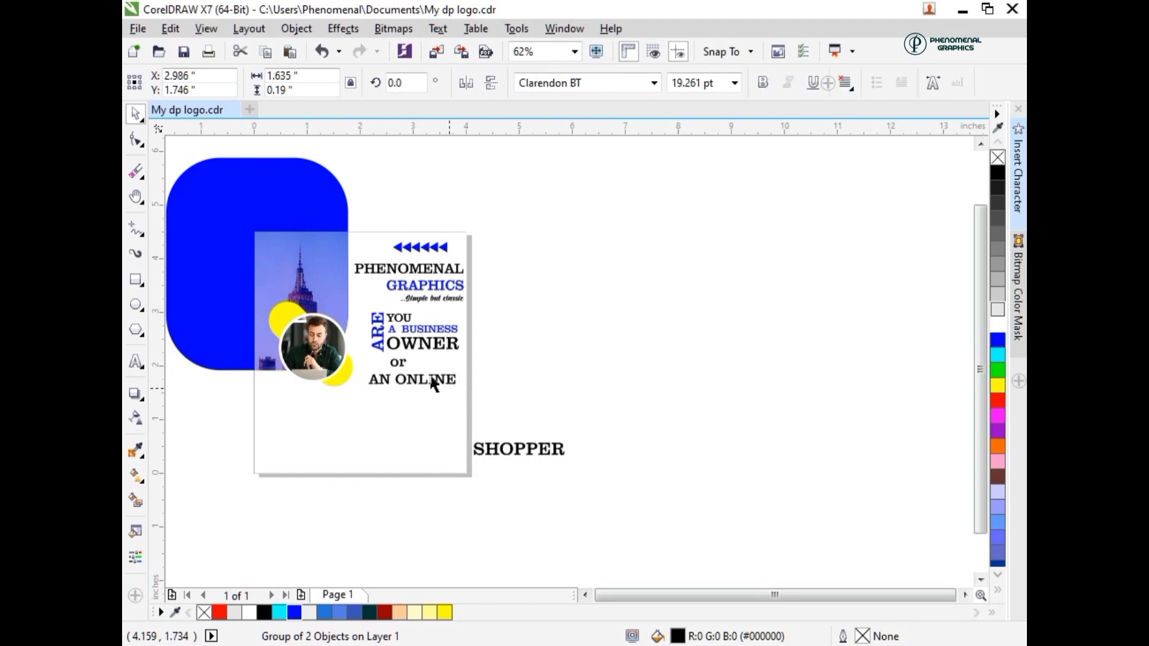
left_click(430, 380)
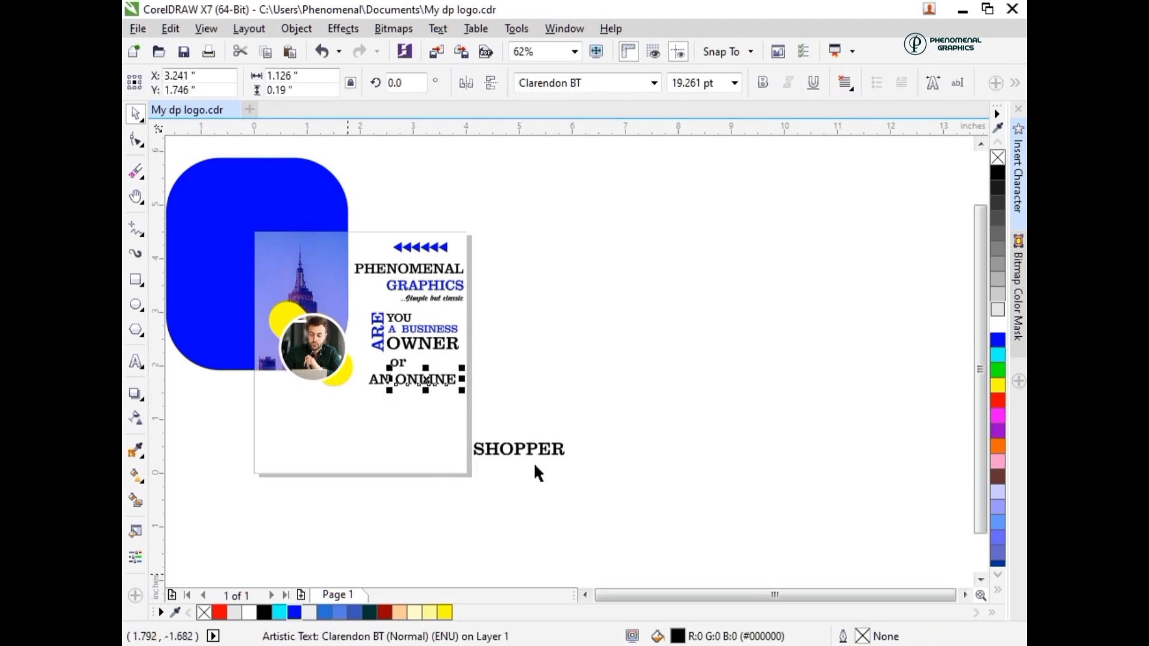
- Move "SHOPPER" directly beneath "AN ONLINE" and set its font size to 23 pt
left_click_drag(524, 455, 416, 397)
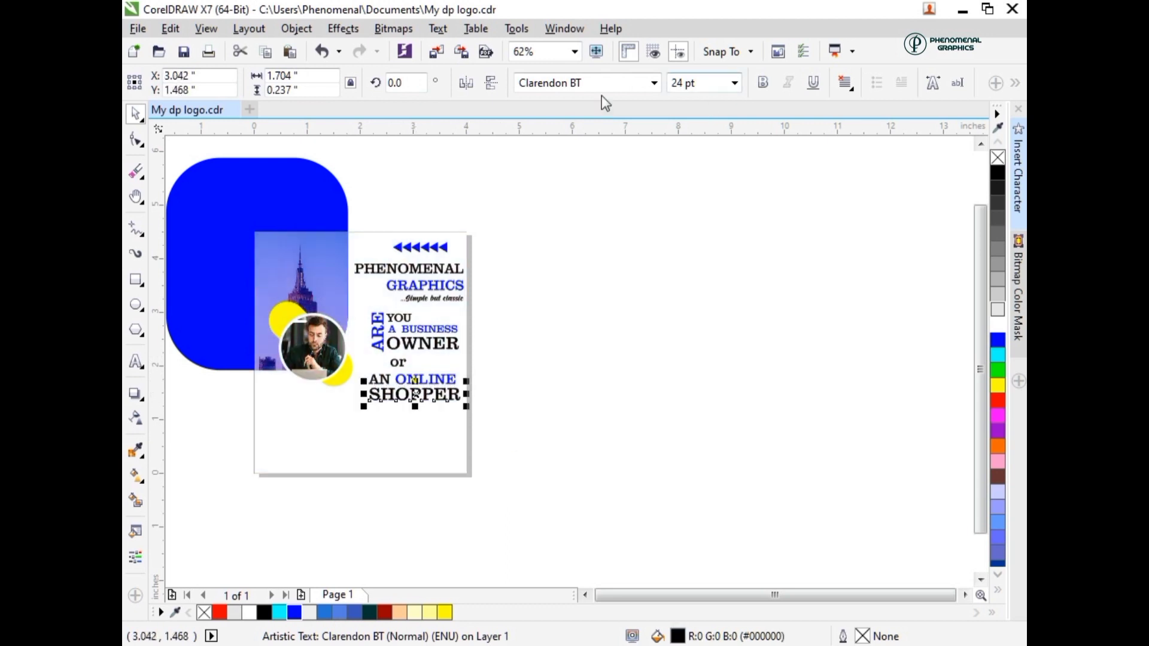
left_click_drag(696, 83, 601, 96)
type("23")
key("Return")
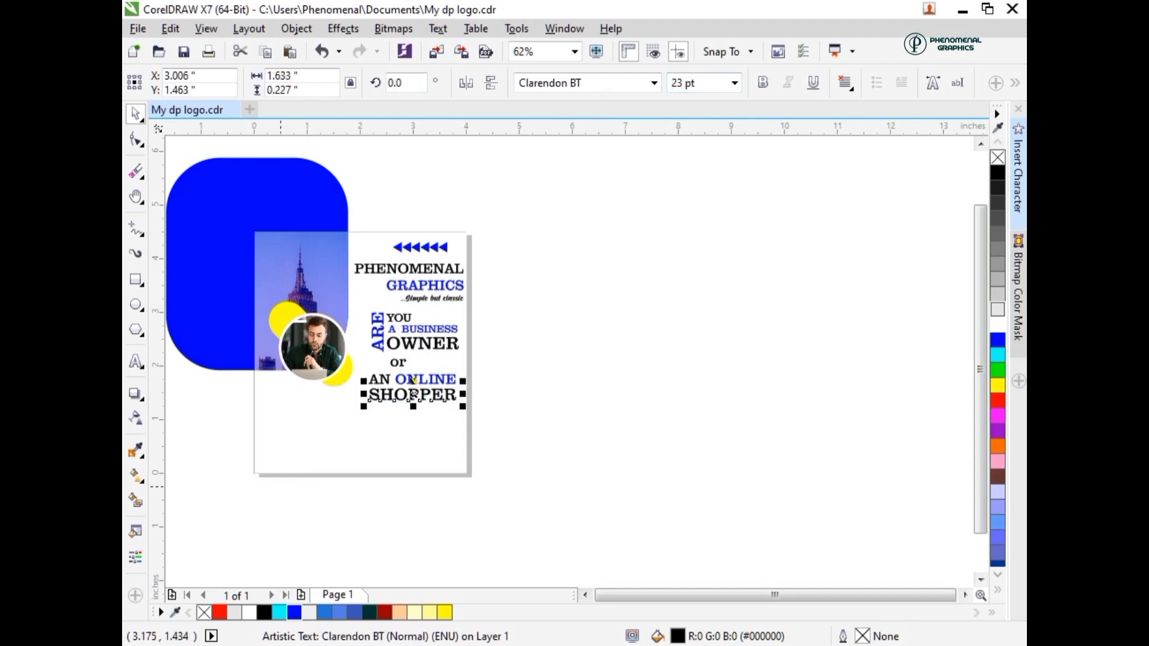
- Switch to Notepad and copy the paragraph from "Who needs to hire" through "flyers, logo, etc"
left_click(419, 641)
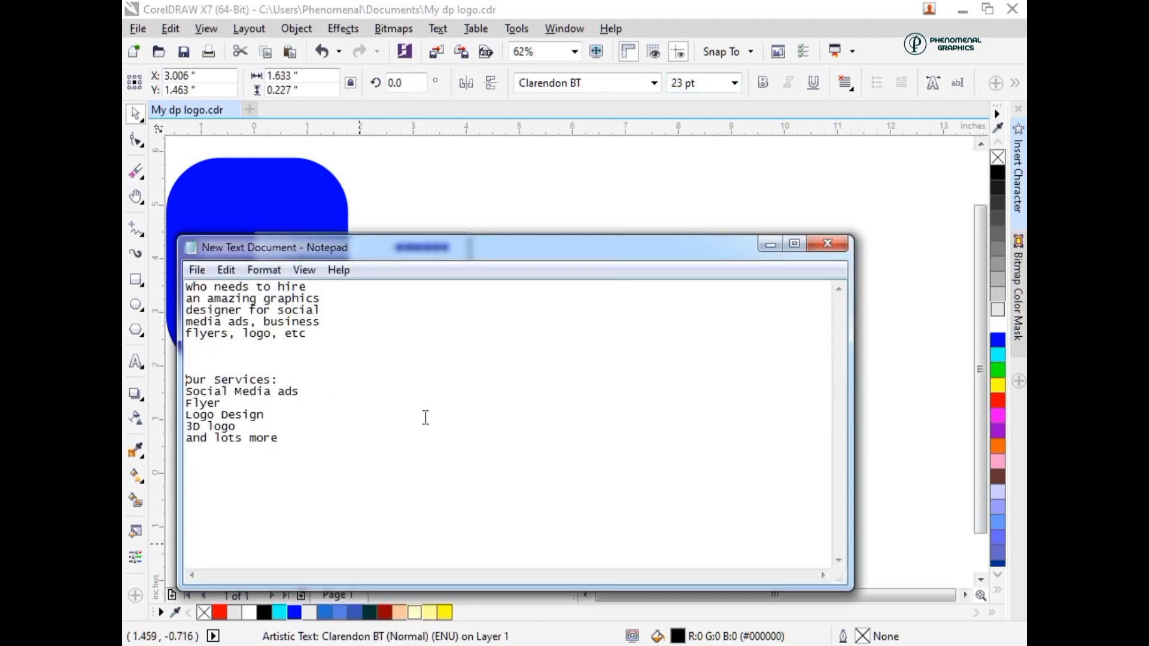
left_click_drag(335, 343, 170, 285)
left_click(514, 190)
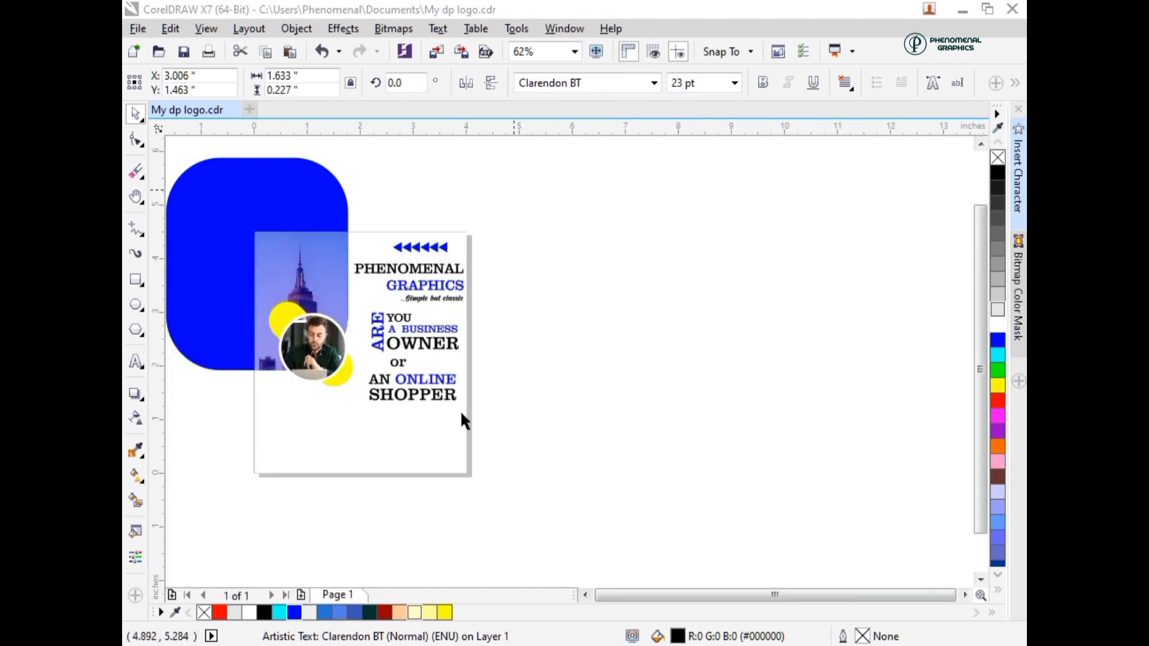
- Duplicate "SHOPPER" in CorelDRAW and replace the copy's text with the copied "Who needs to hire" paragraph
left_click(395, 398)
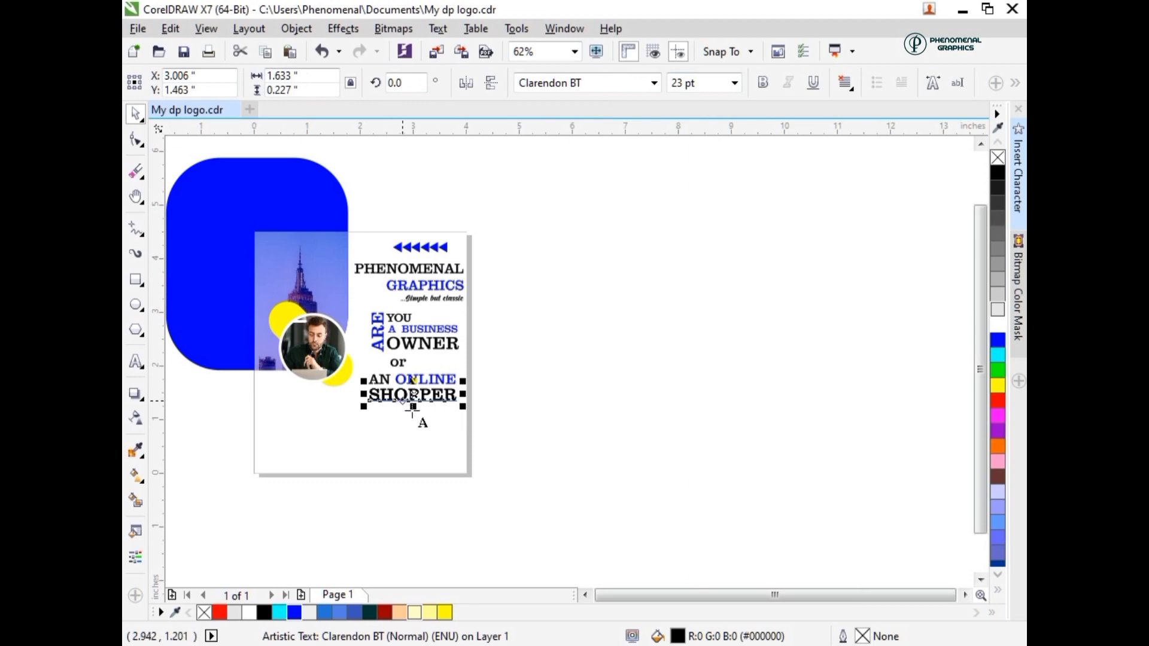
key("F8")
key("ctrl+a")
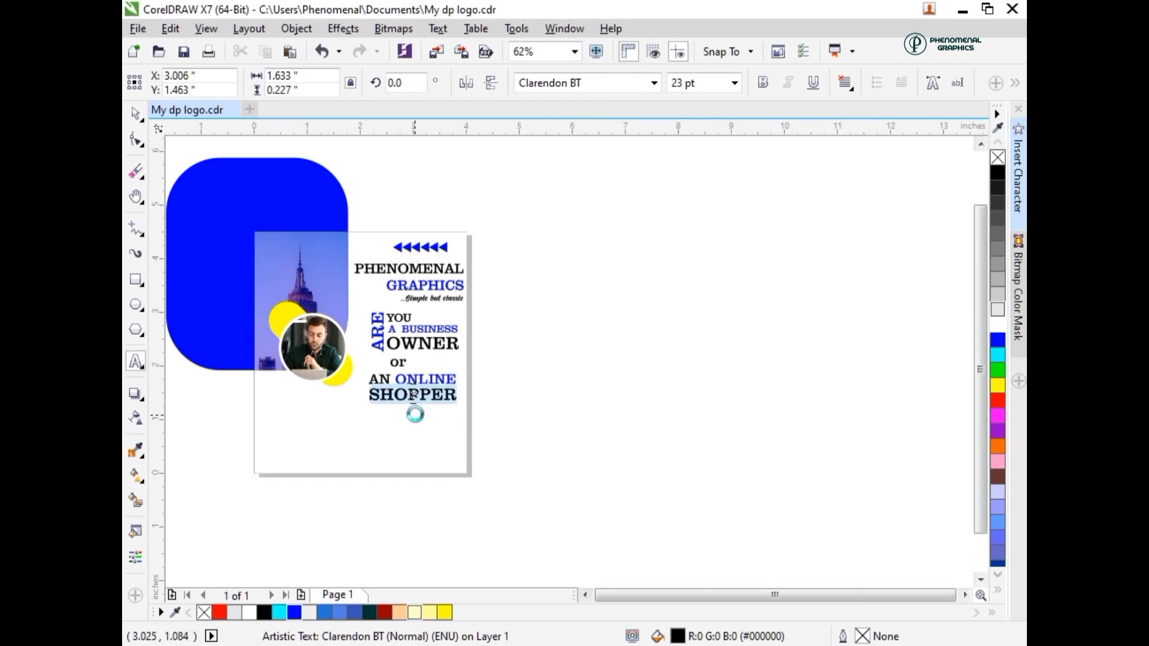
key("ctrl+v")
key("ctrl+space")
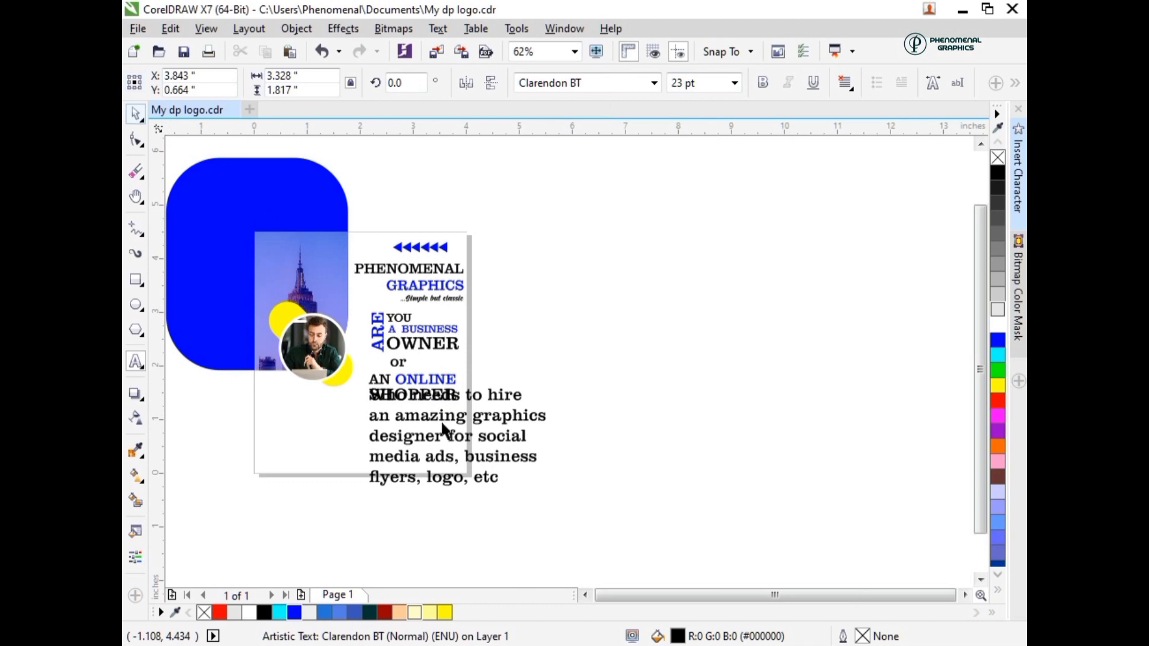
- Scale the "Who needs to hire" paragraph to about 10.7 pt, place it below "SHOPPER" and align their right edges
left_click_drag(543, 484, 462, 460)
left_click_drag(411, 403, 421, 400)
left_click(420, 394, "shift")
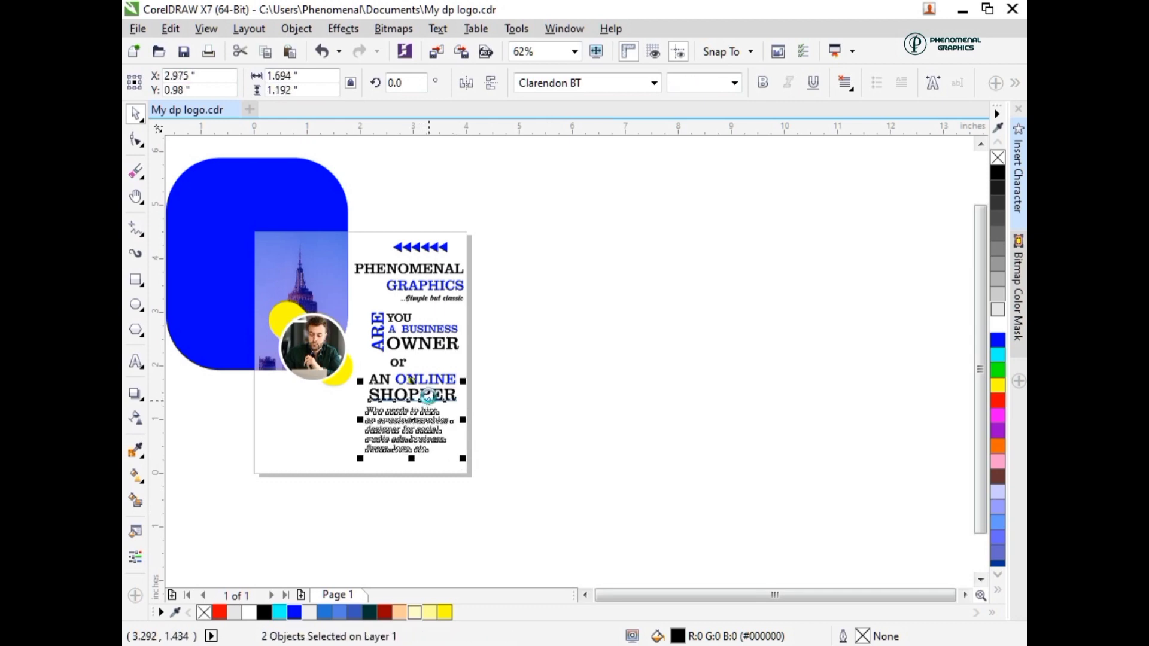
key("r")
left_click(493, 301)
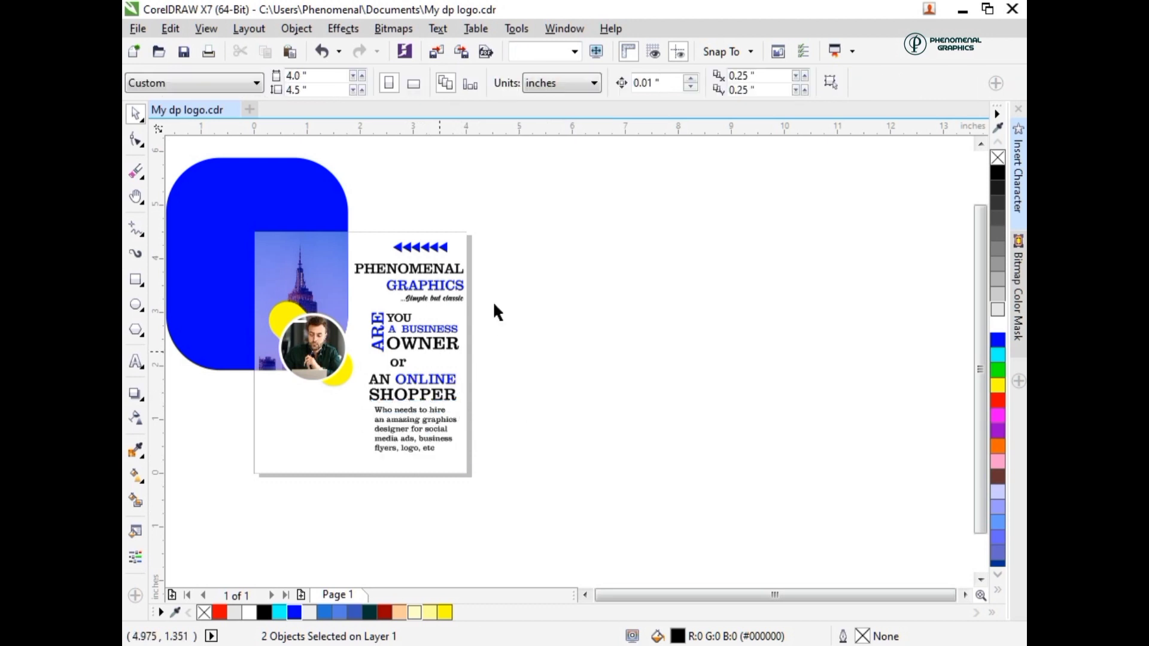
- Scale the whole "ARE YOU A BUSINESS OWNER or AN ONLINE SHOPPER" block to about 88.7% and nudge the paragraph up closer to it
left_click_drag(494, 301, 356, 405)
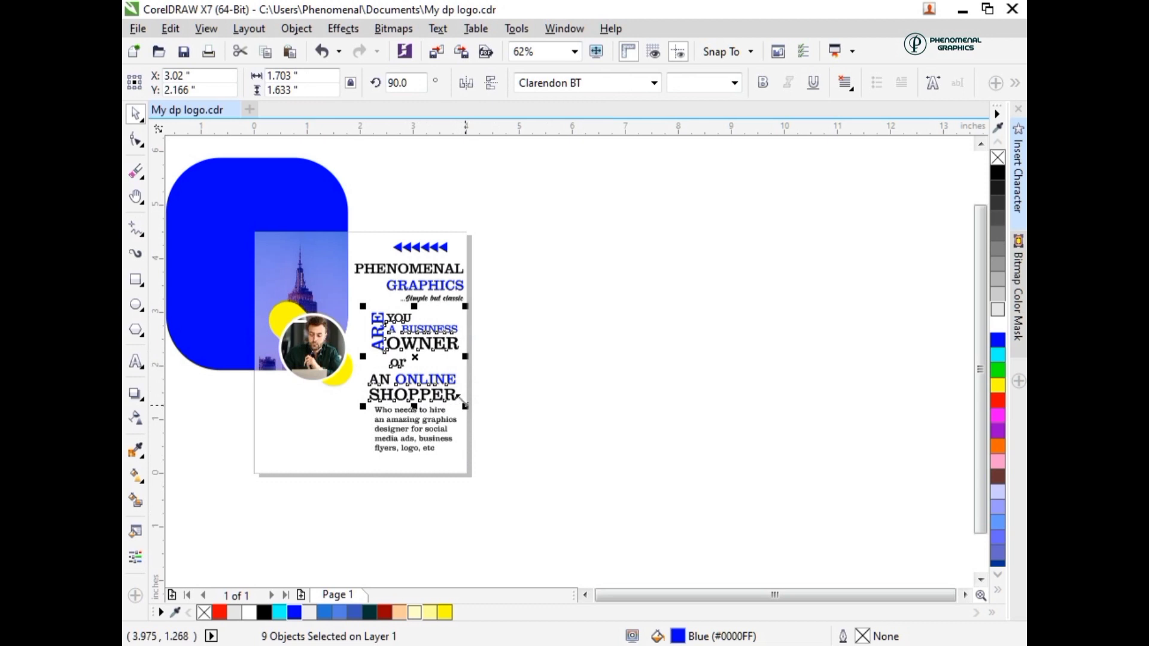
left_click_drag(463, 402, 453, 396)
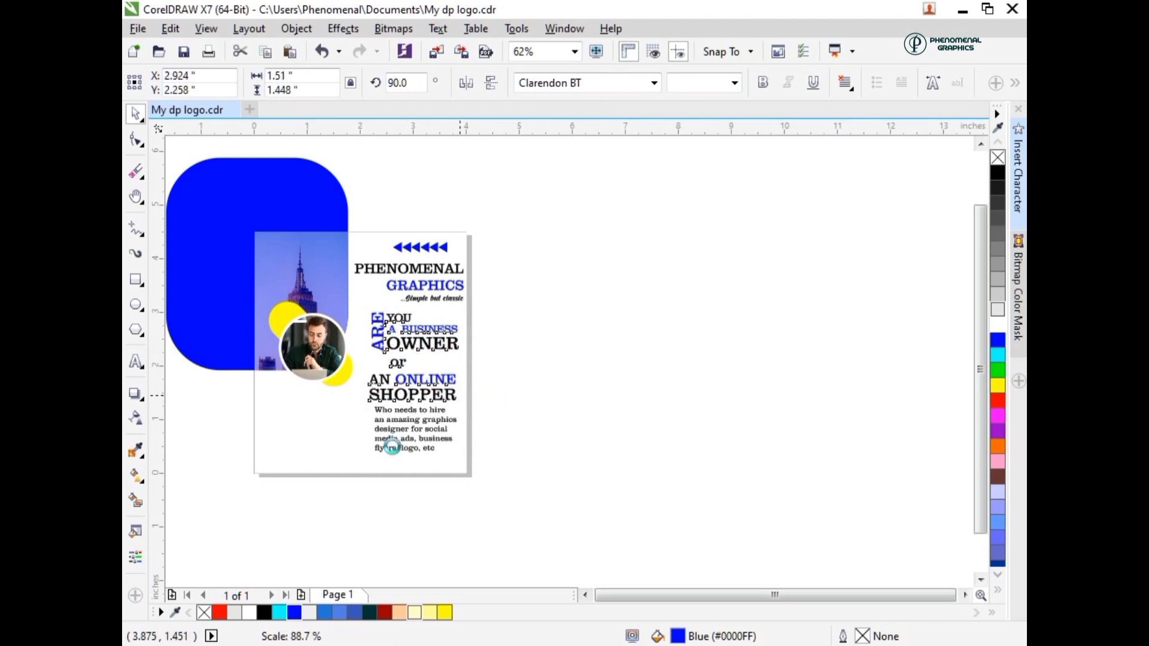
left_click(414, 434)
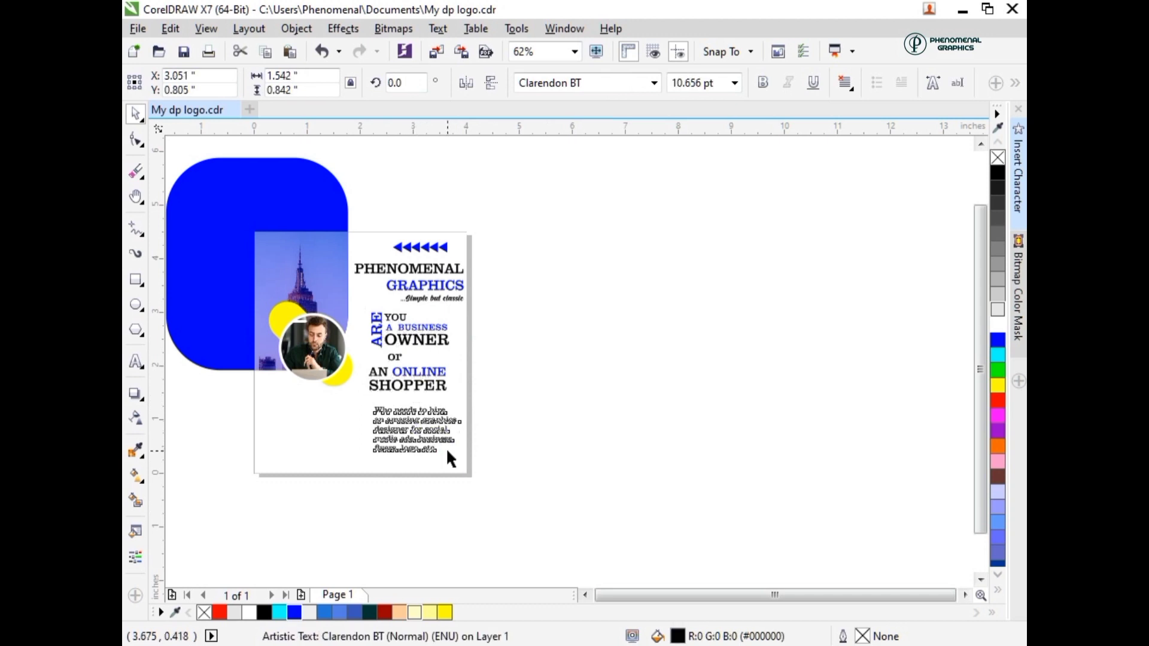
key("Up")
key("Up")
key("Up")
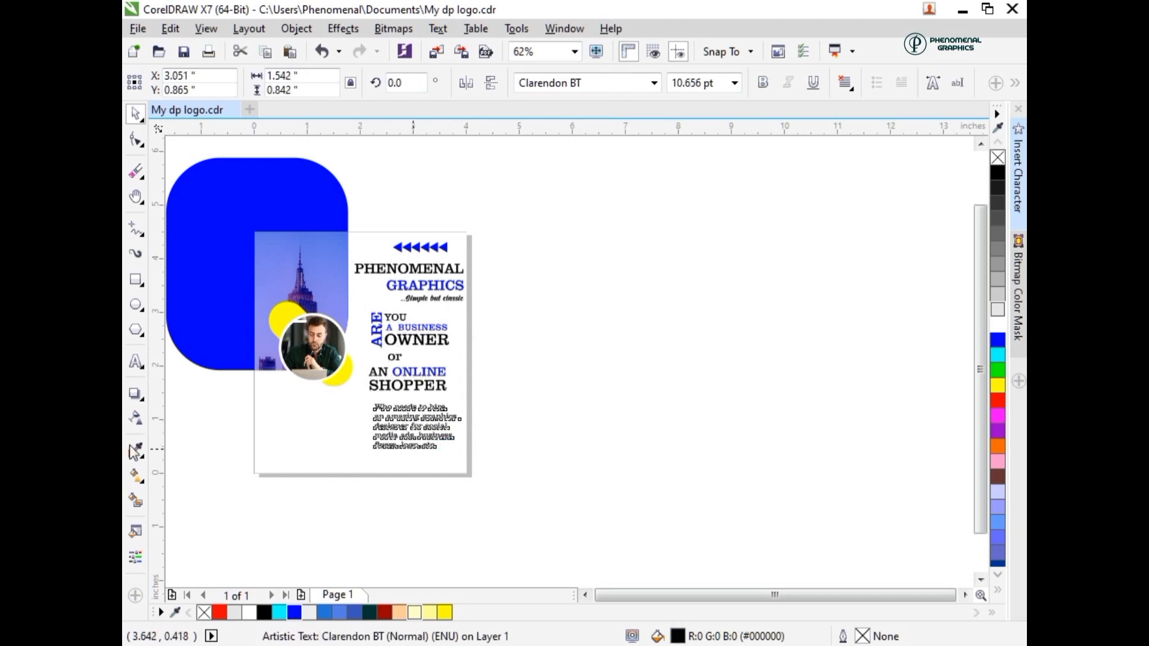
key("Up")
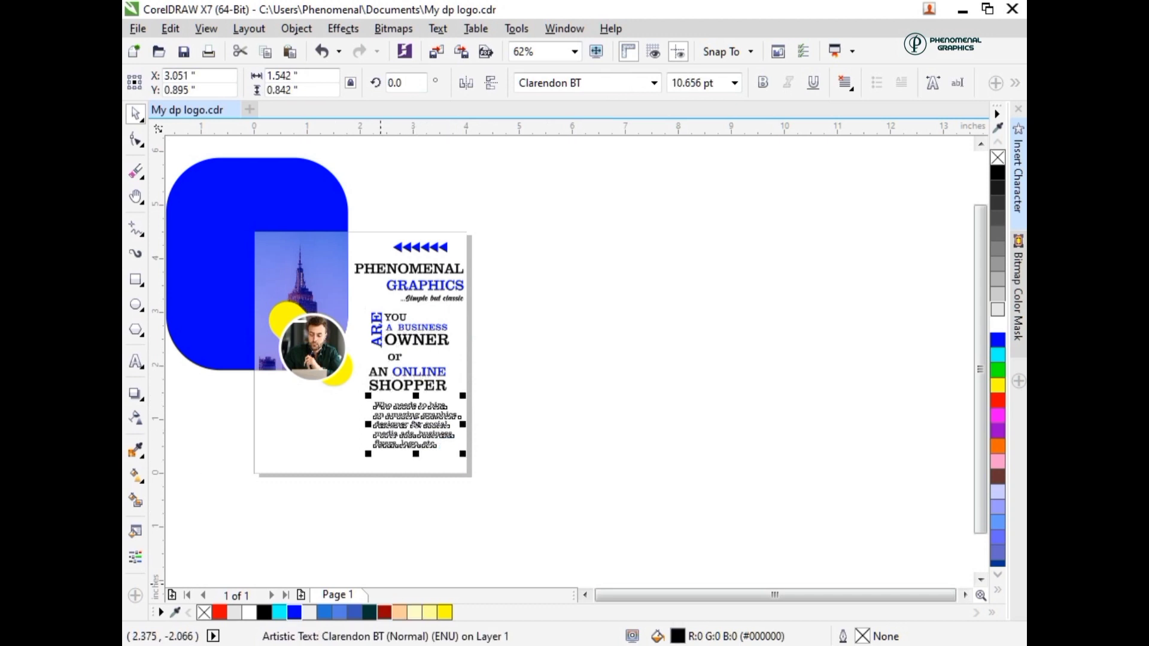
- Switch to Notepad and copy the services list from "Our Services:" through "and lots more"
key("alt+Tab")
left_click_drag(210, 461, 184, 381)
key("ctrl+c")
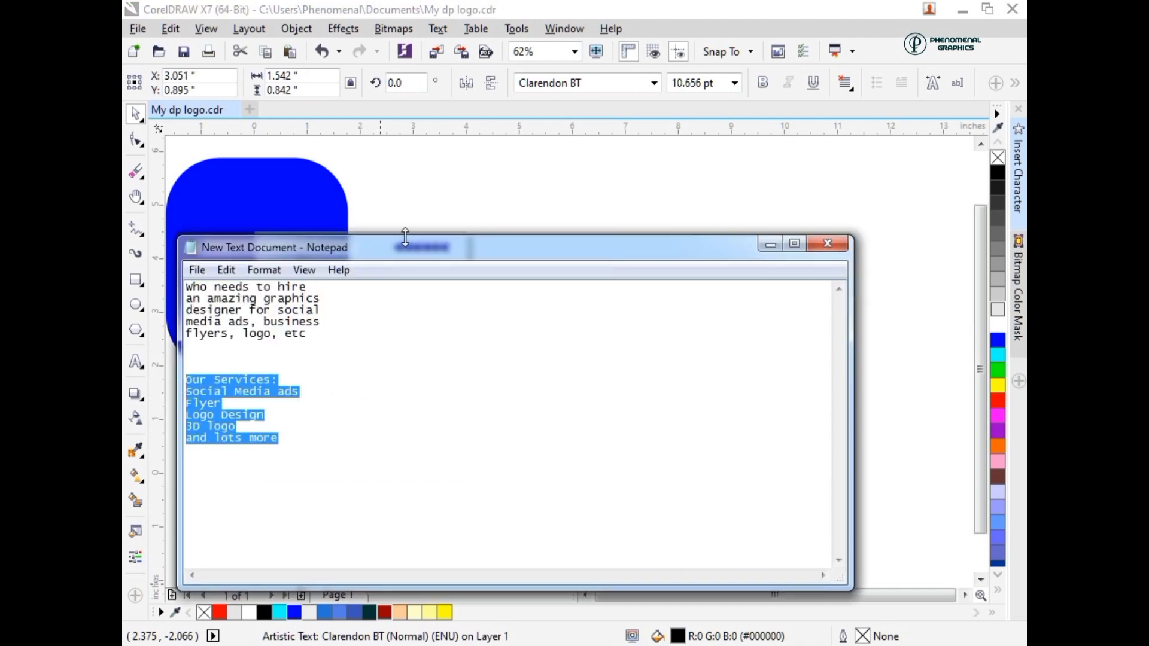
left_click(474, 191)
- Duplicate the "Who needs to hire" paragraph below the portrait in CorelDRAW and replace the copy's text with the copied services list
left_click(389, 419)
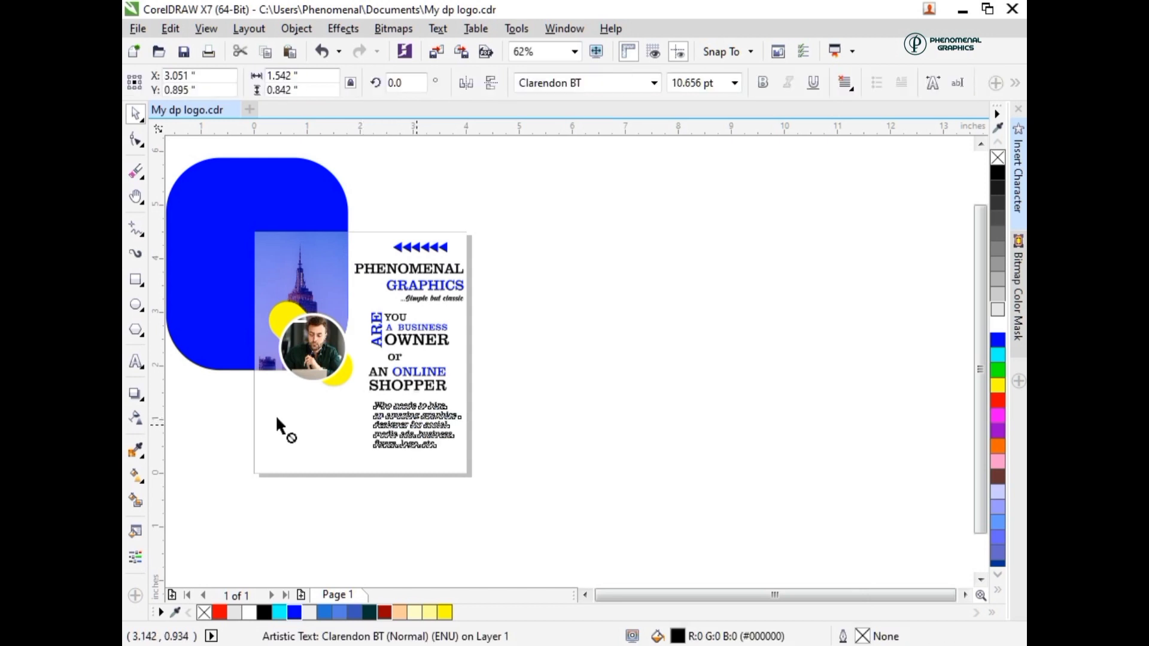
left_click_drag(417, 425, 307, 428)
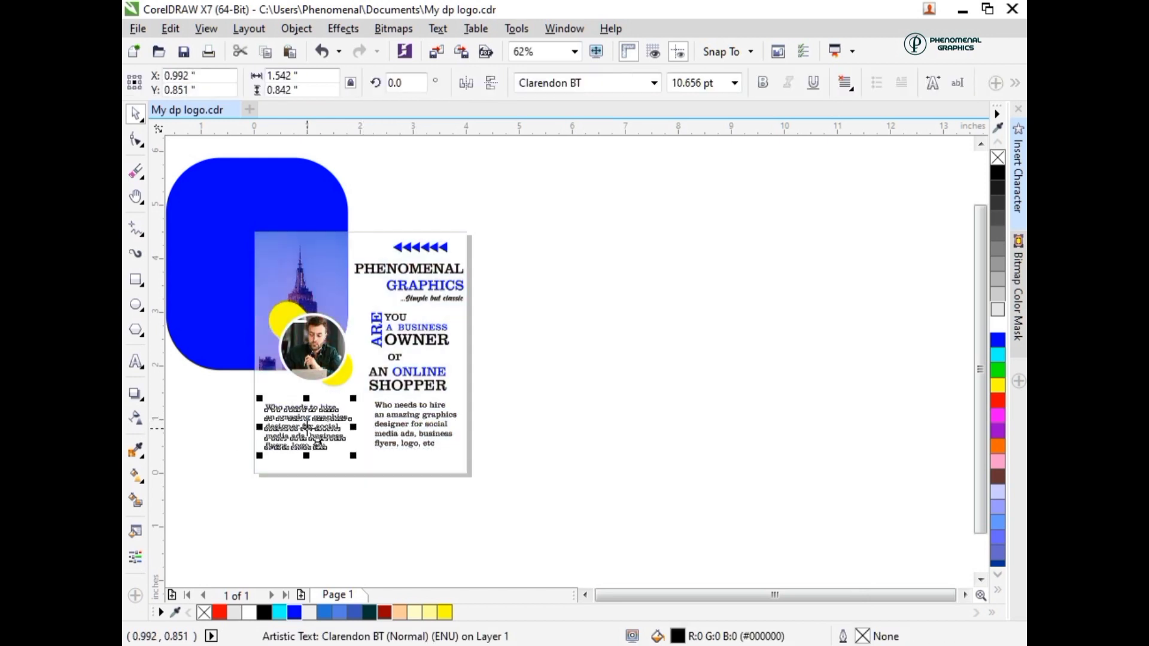
double_click(307, 428)
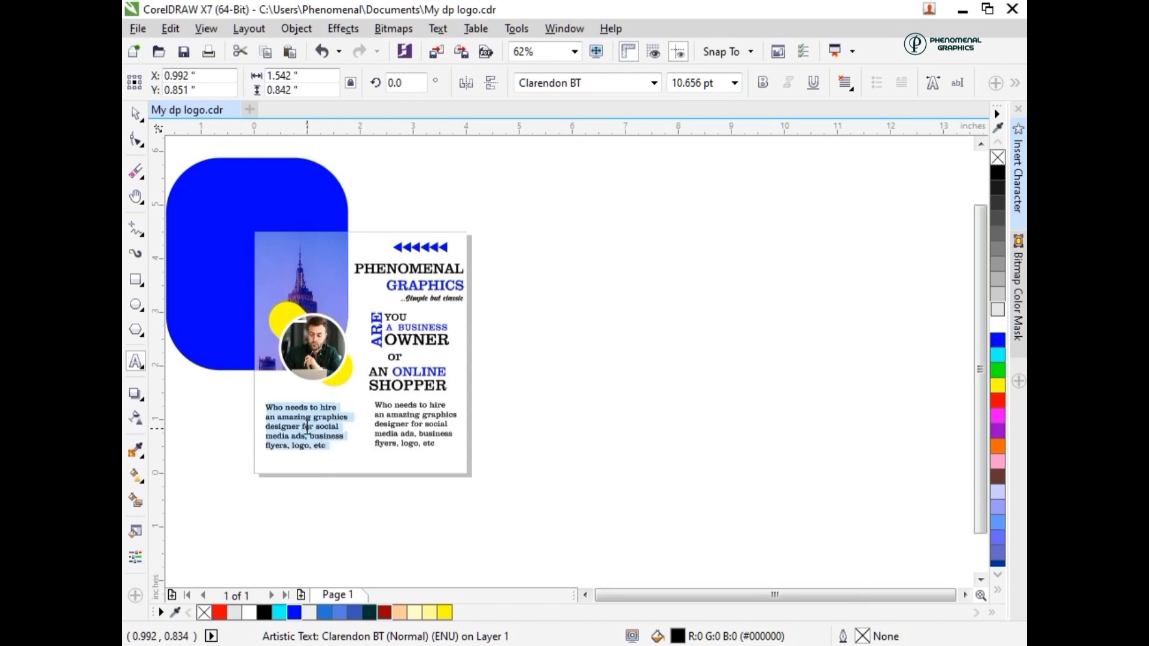
key("ctrl+v")
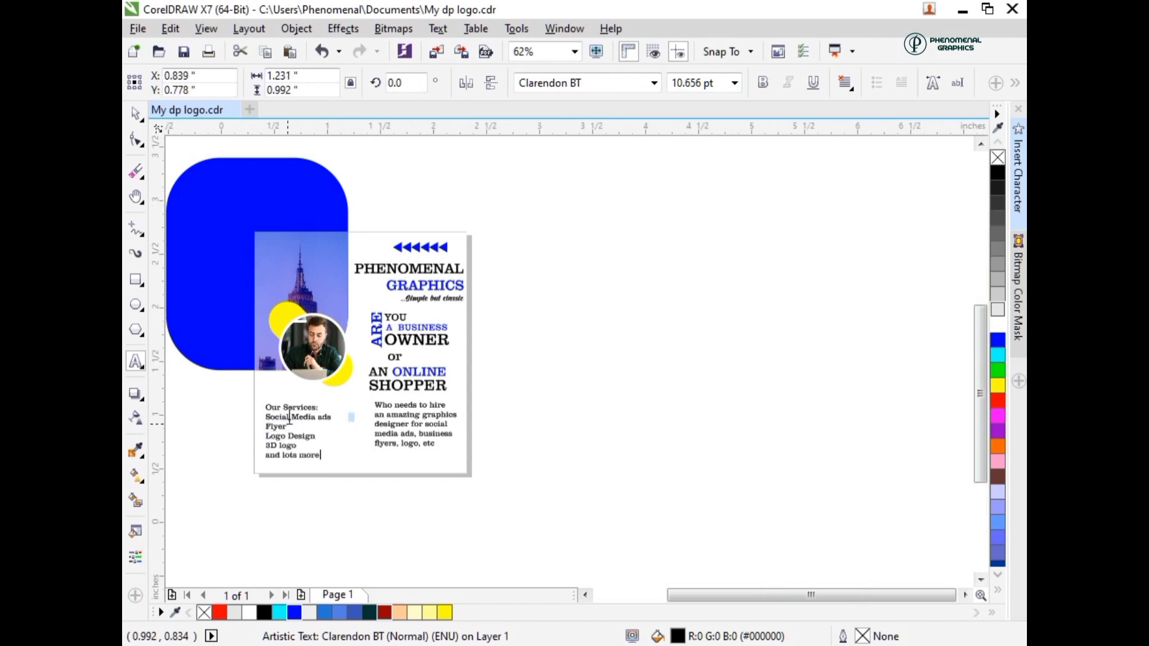
- Color the word "Services:" blue and underline the whole "Our Services:" heading
scroll(288, 418, "up", 2)
scroll(269, 375, "up", 2)
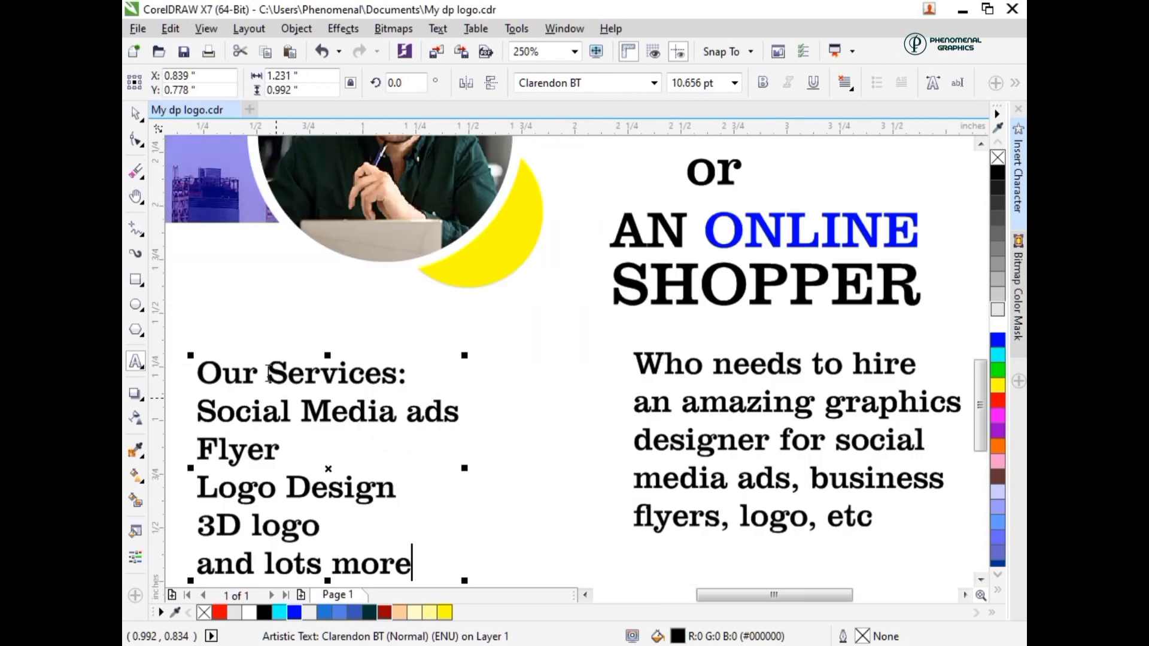
double_click(338, 377)
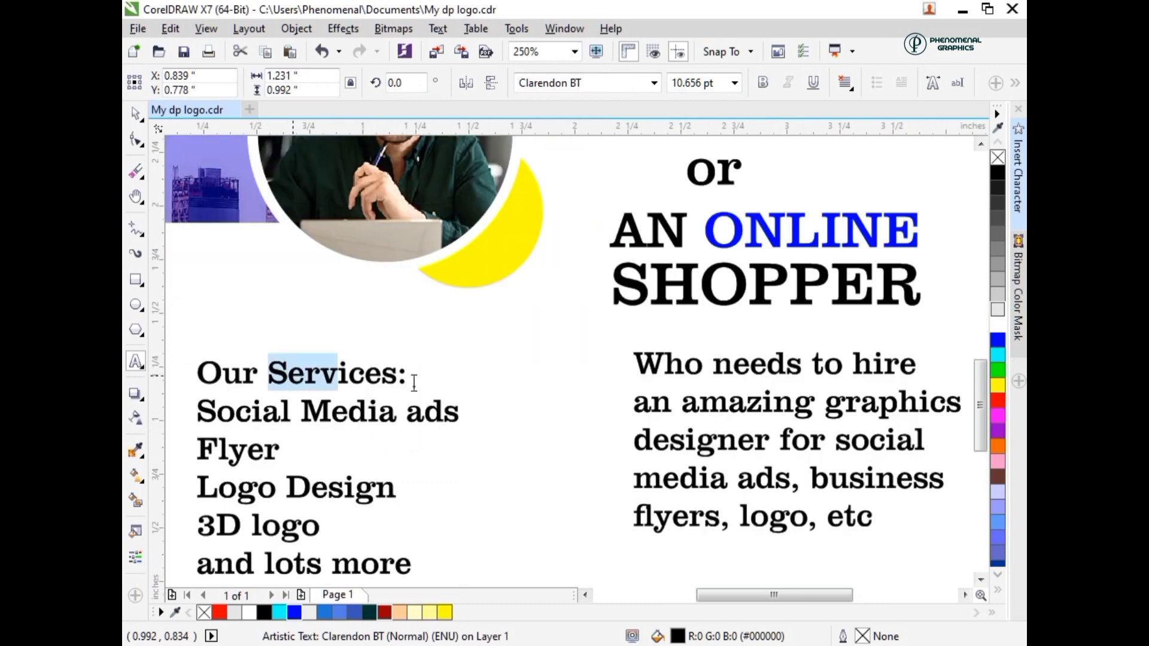
left_click(293, 613)
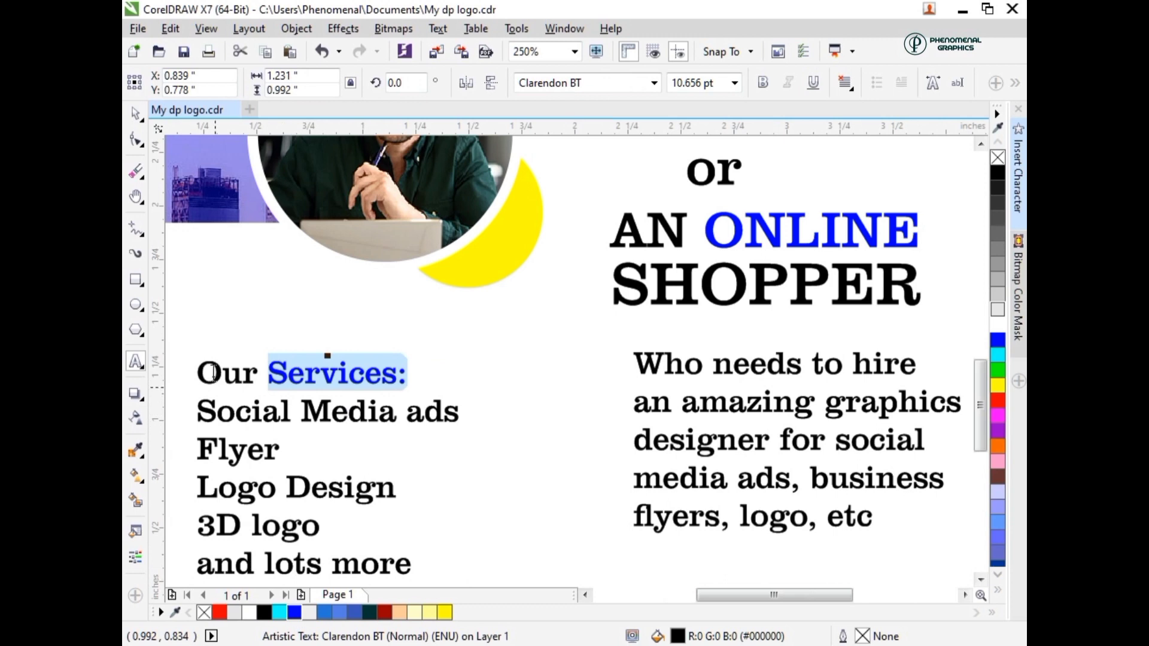
triple_click(388, 376)
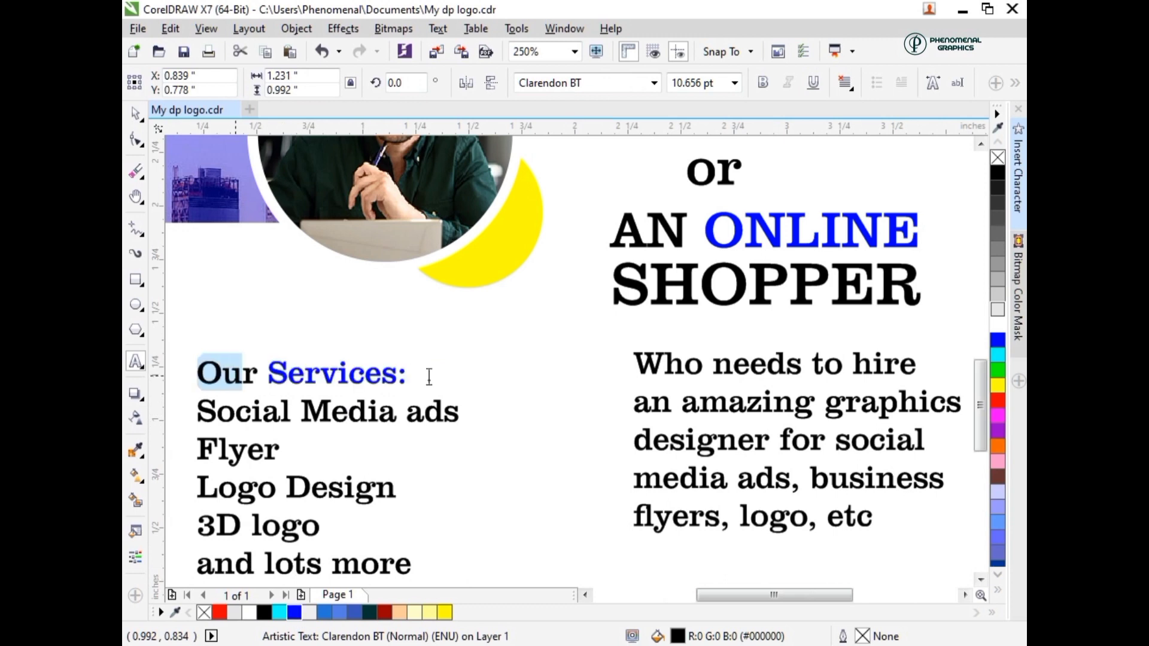
left_click(814, 84)
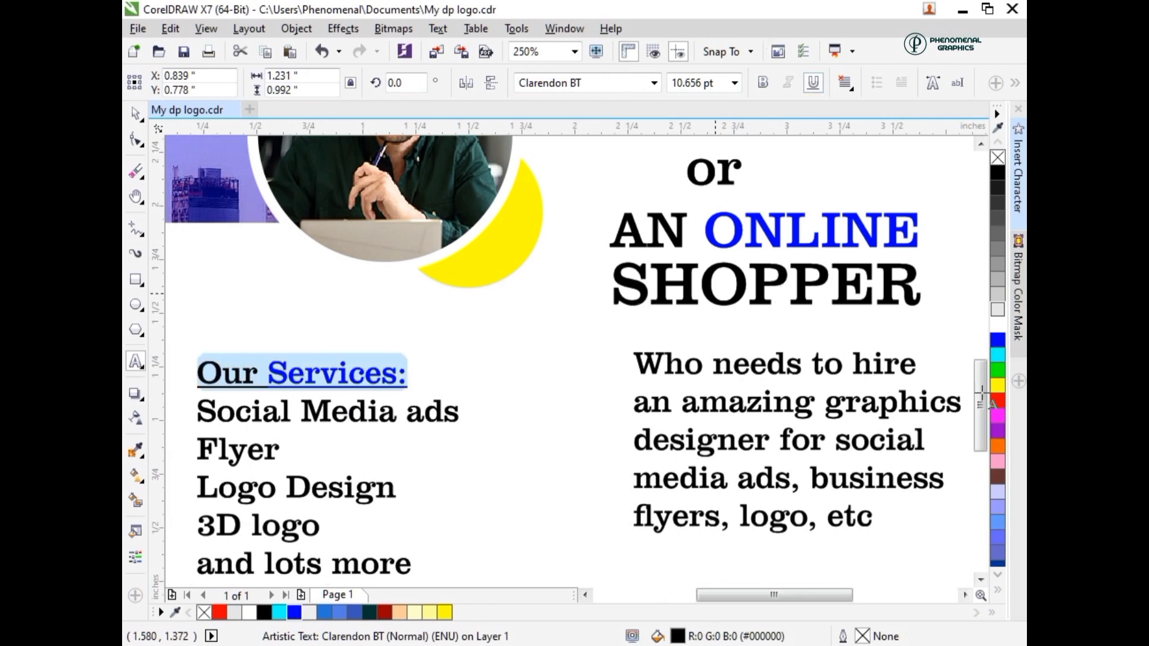
- Enlarge the services list to about 131.3% and nudge it slightly up and to the right below the portrait
scroll(979, 399, "down", 1)
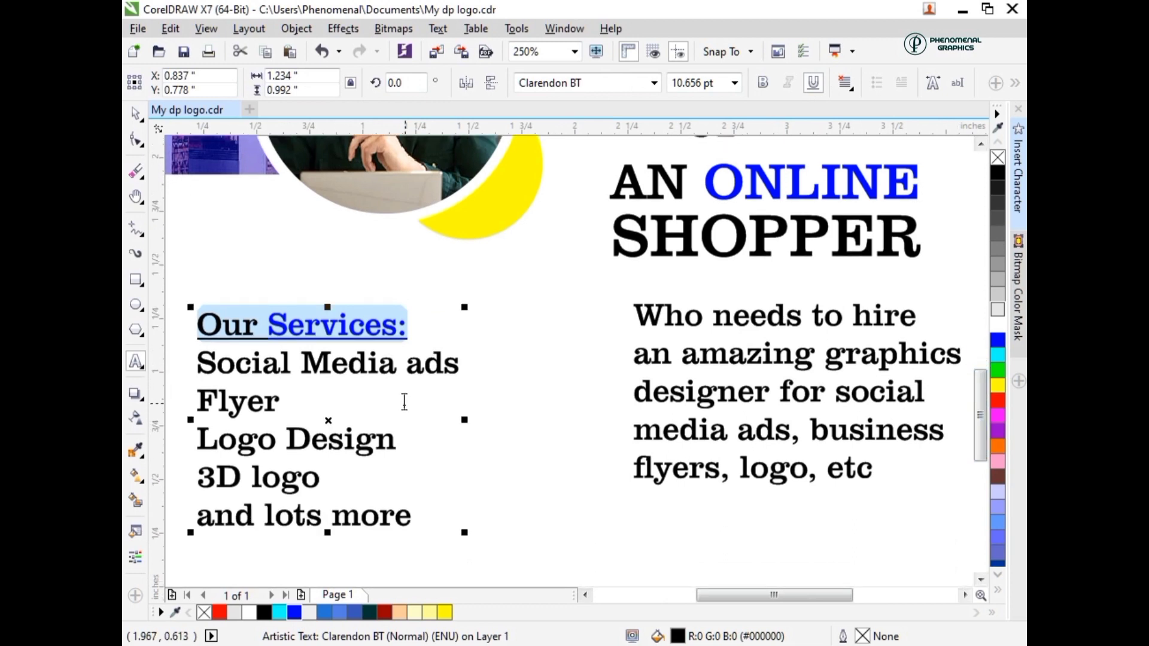
scroll(404, 402, "down", 1)
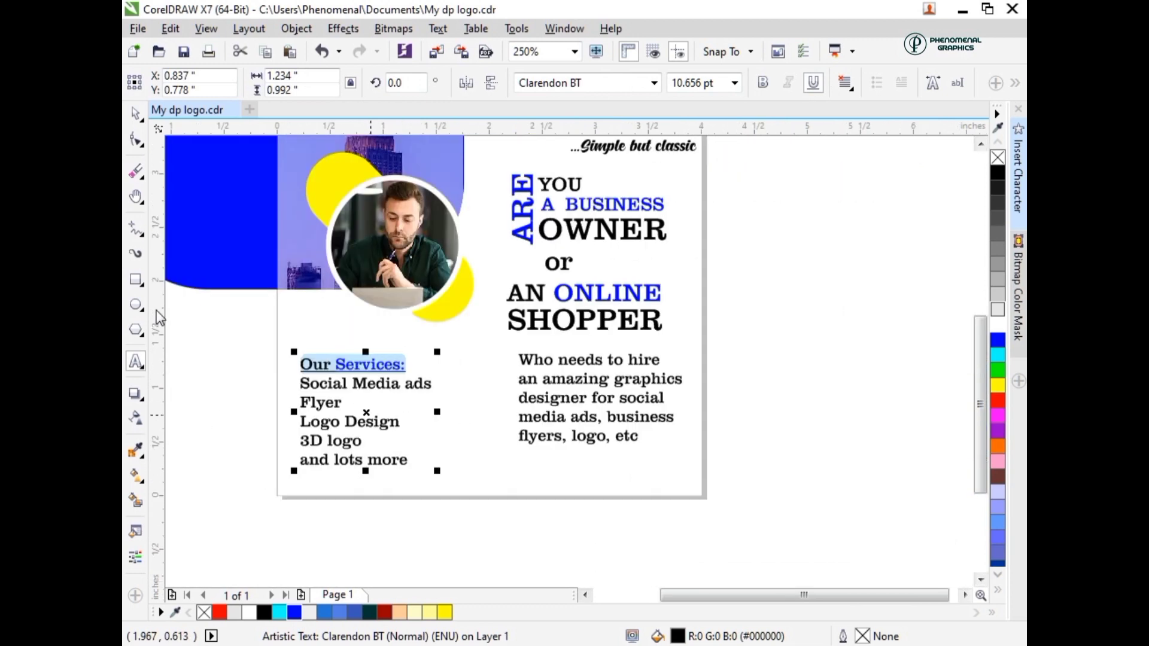
left_click(138, 116)
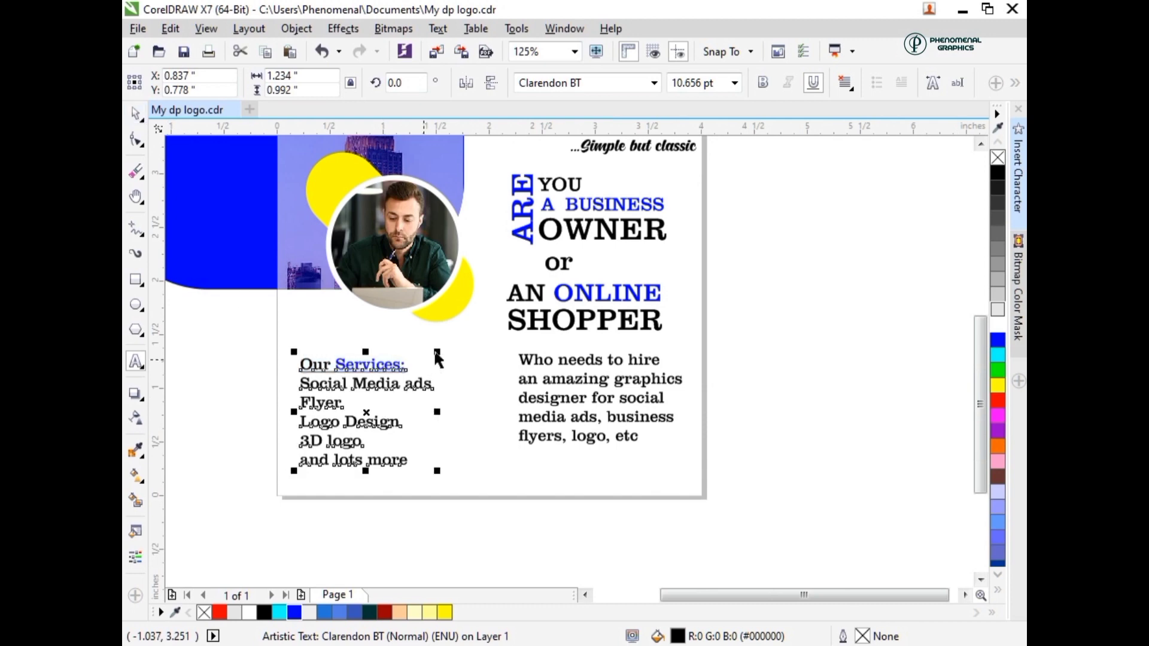
left_click_drag(438, 350, 483, 320)
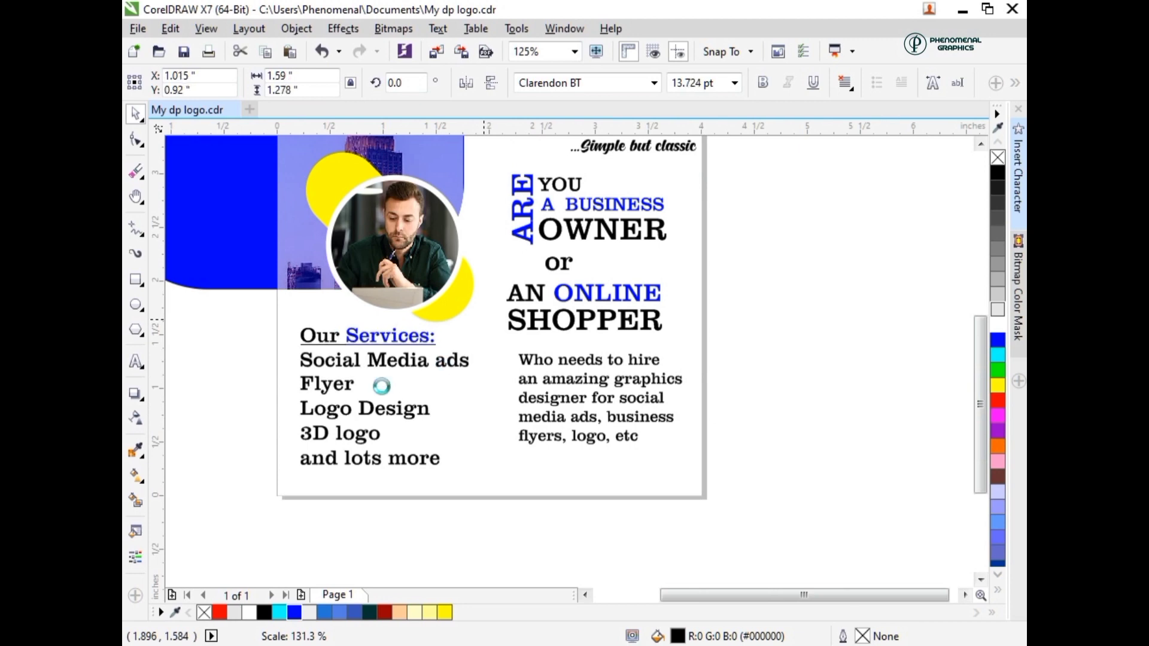
left_click(383, 388)
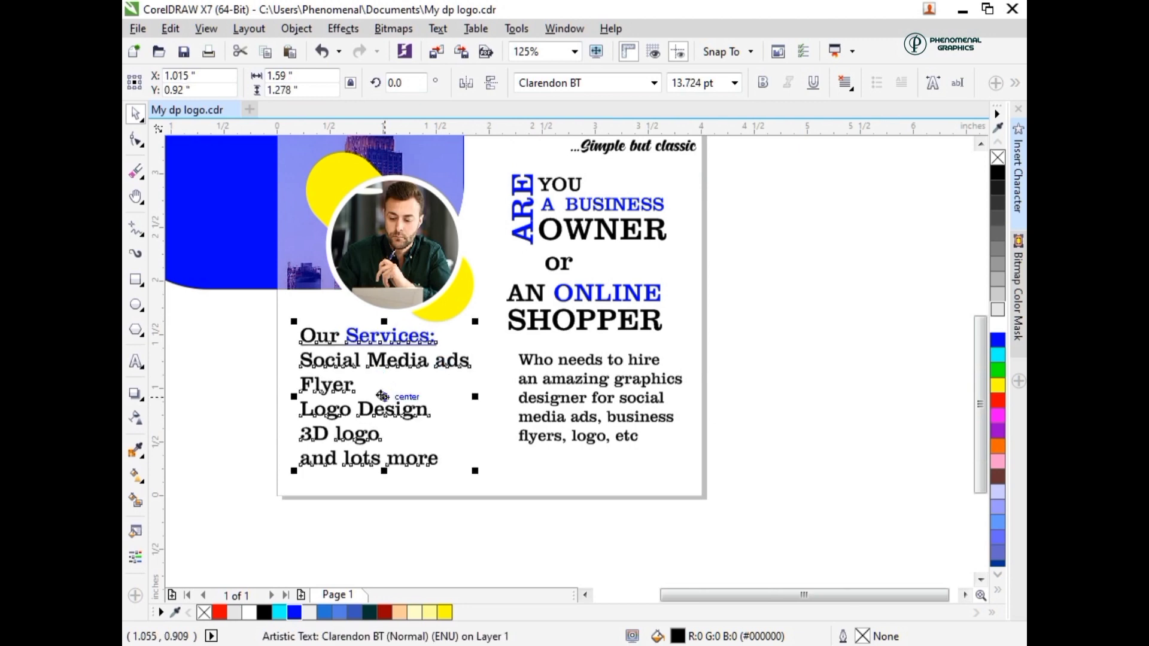
left_click_drag(386, 397, 387, 394)
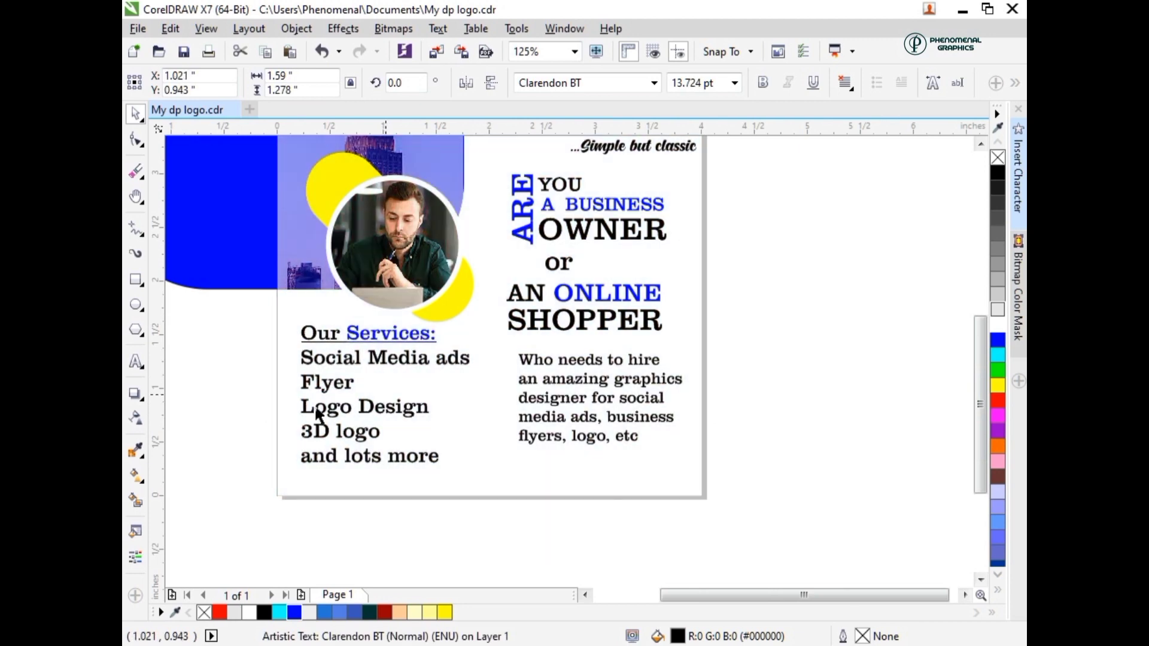
key("Right")
key("Right")
key("Right")
key("Right")
- Draw a circle about 0.05 inch wide in front of "Social Media ads", fill it blue and remove its outline
left_click(136, 311)
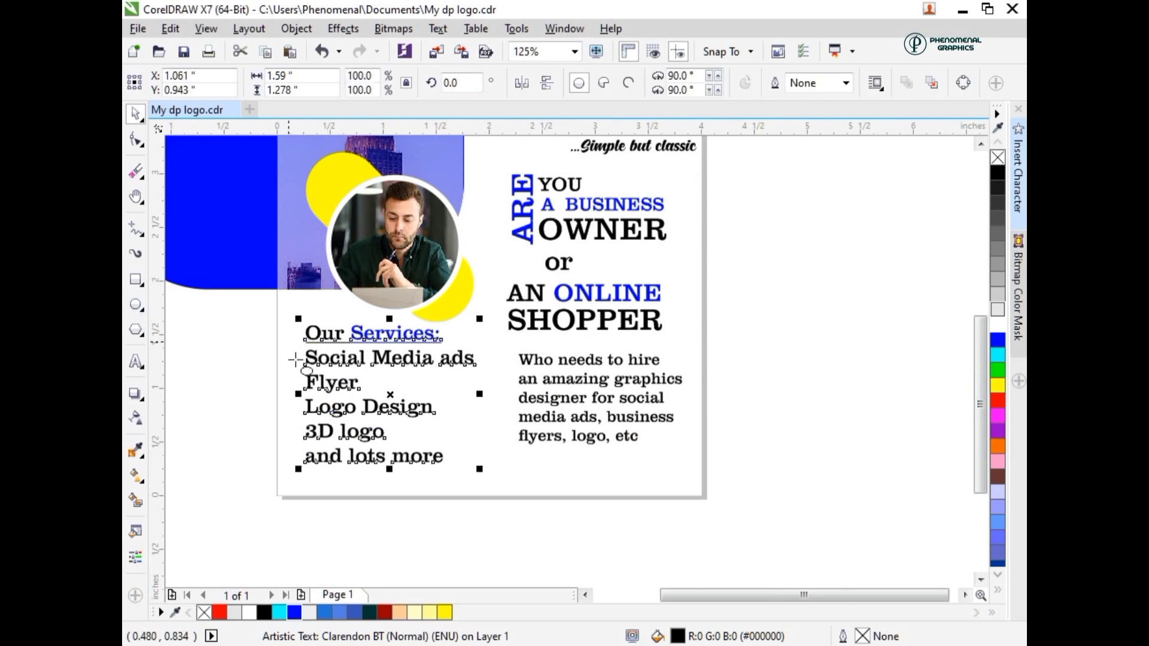
left_click_drag(292, 359, 298, 362)
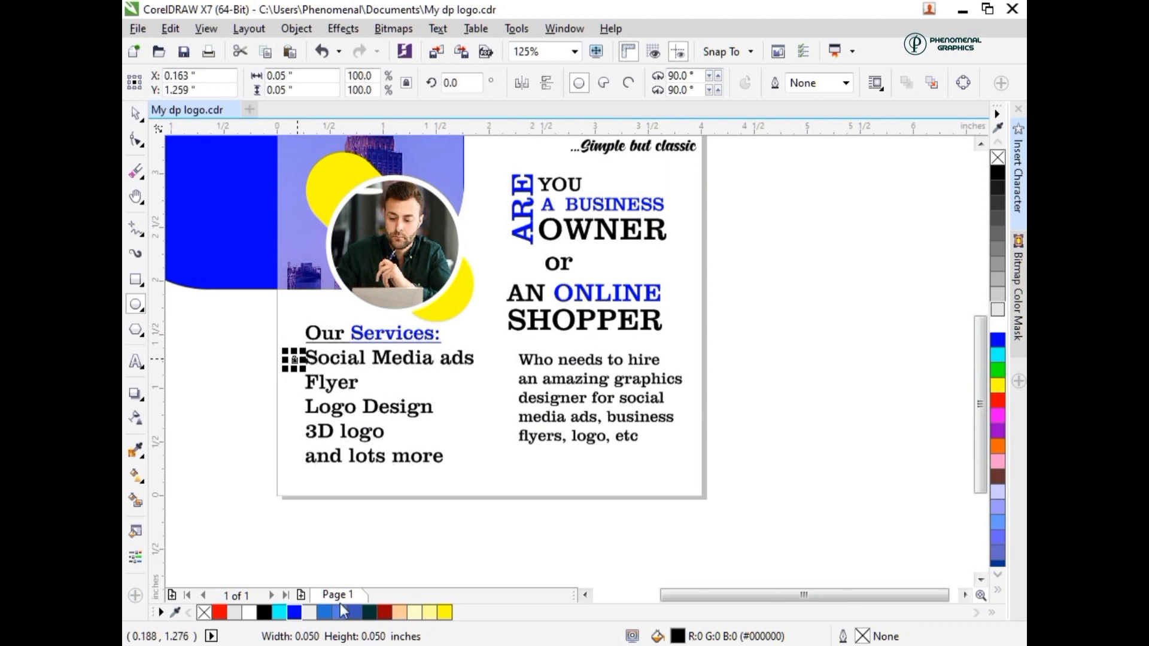
left_click(293, 612)
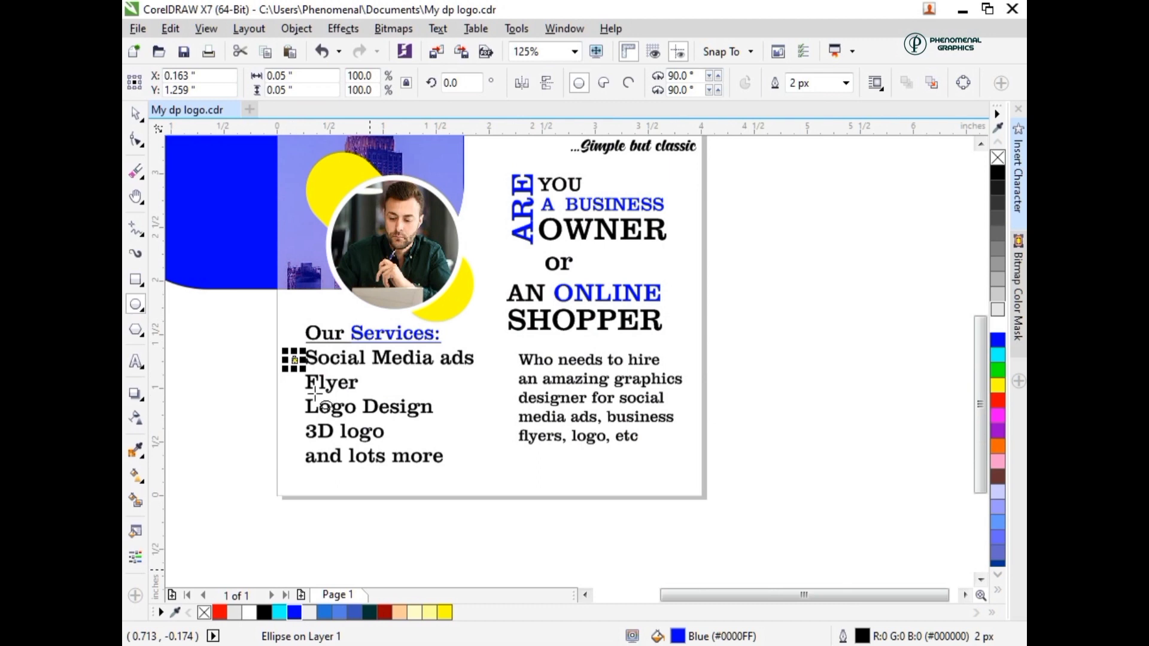
right_click(204, 613)
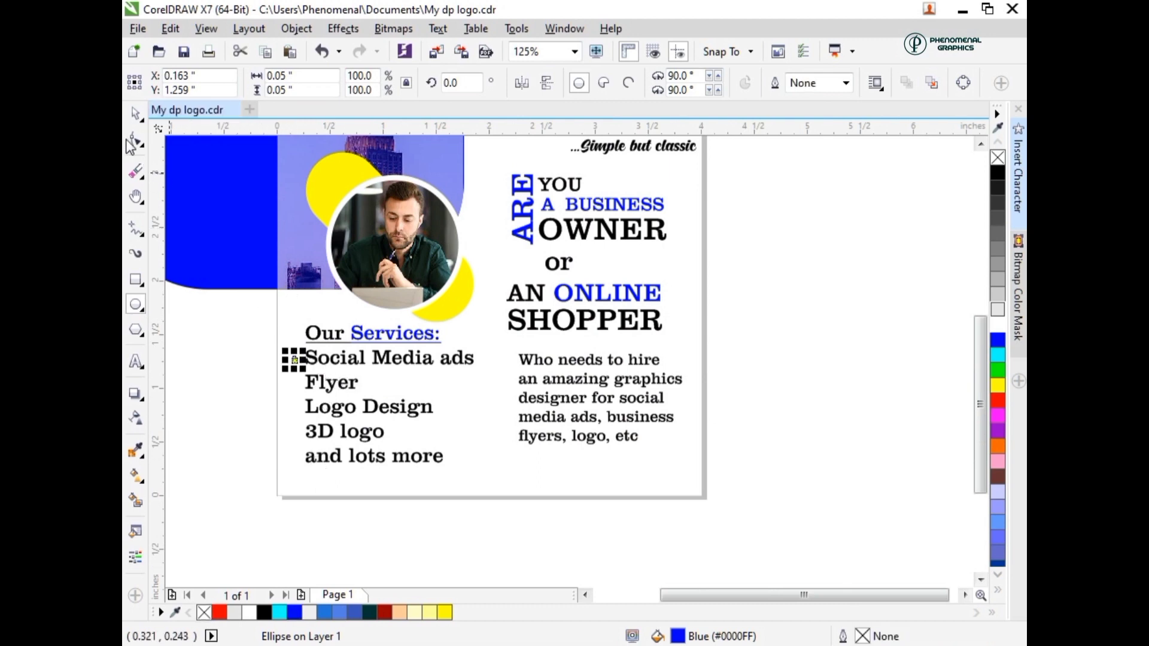
- Duplicate the blue dot straight down as bullets for "Flyer", "Logo Design", "3D logo" and "and lots more"
left_click(136, 114)
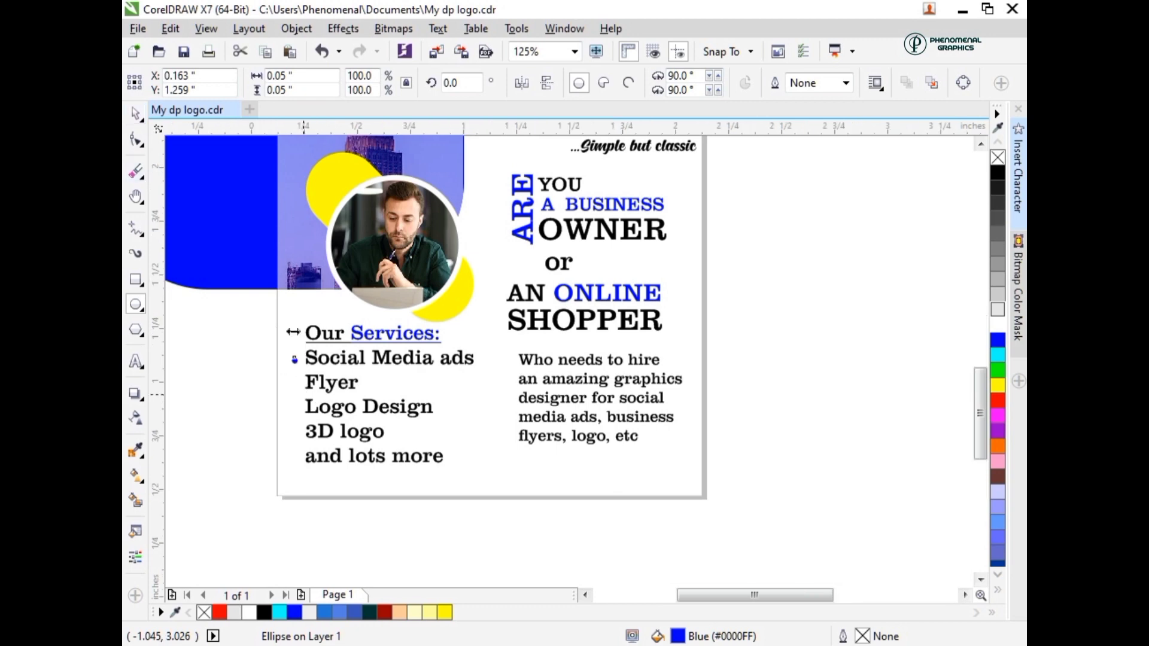
scroll(302, 386, "up", 2)
left_click_drag(289, 362, 287, 420)
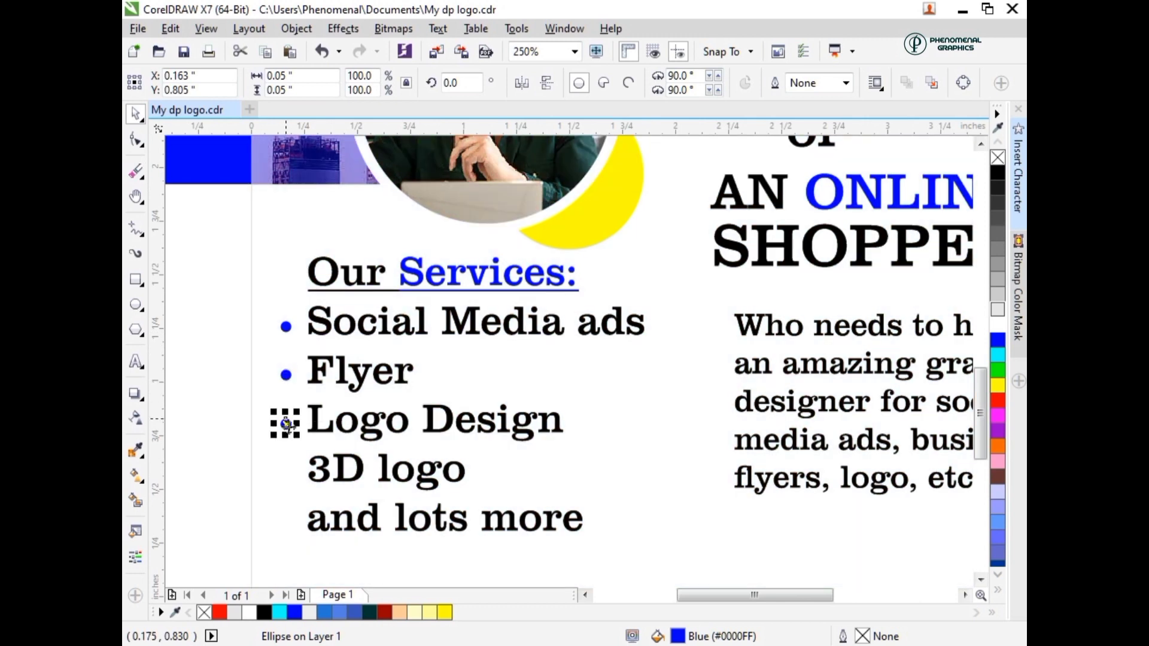
left_click_drag(285, 478, 290, 525)
- Break the services list apart into separate lines and vertically center the lowest bullet on "and lots more"
left_click(340, 527)
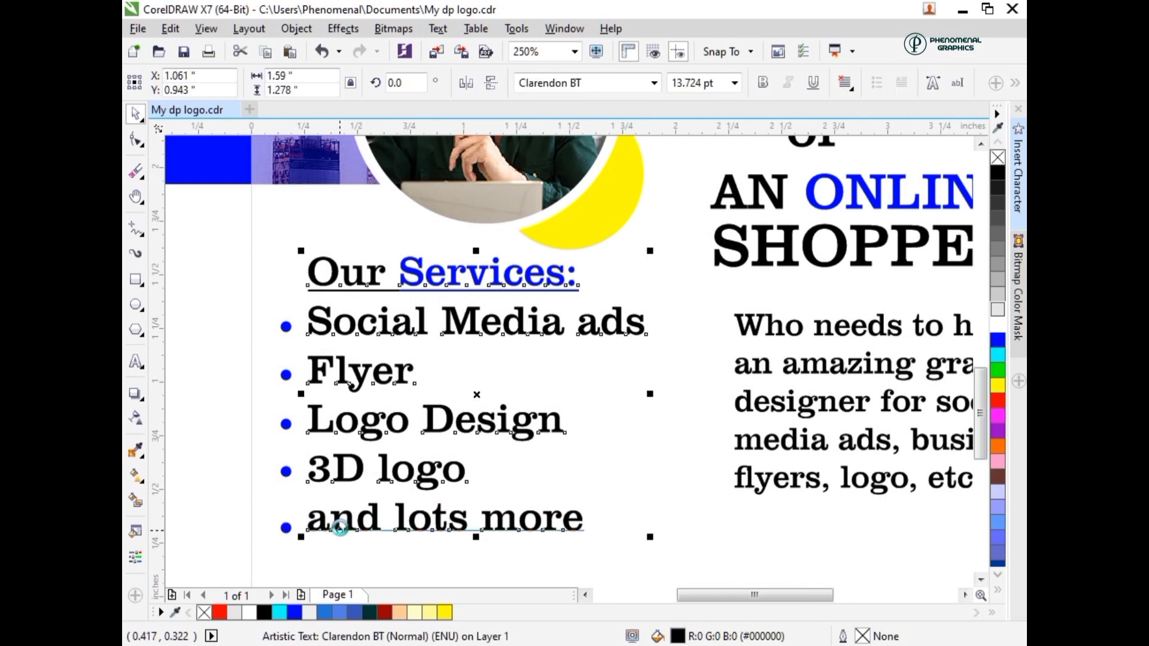
left_click(281, 531)
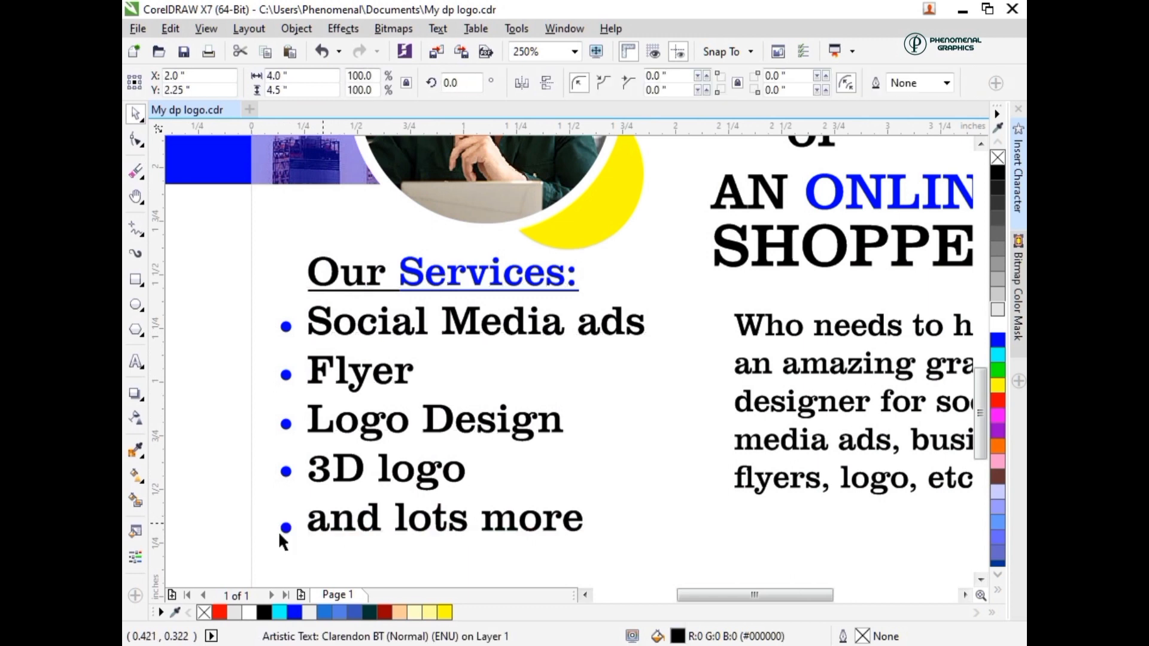
left_click(284, 529)
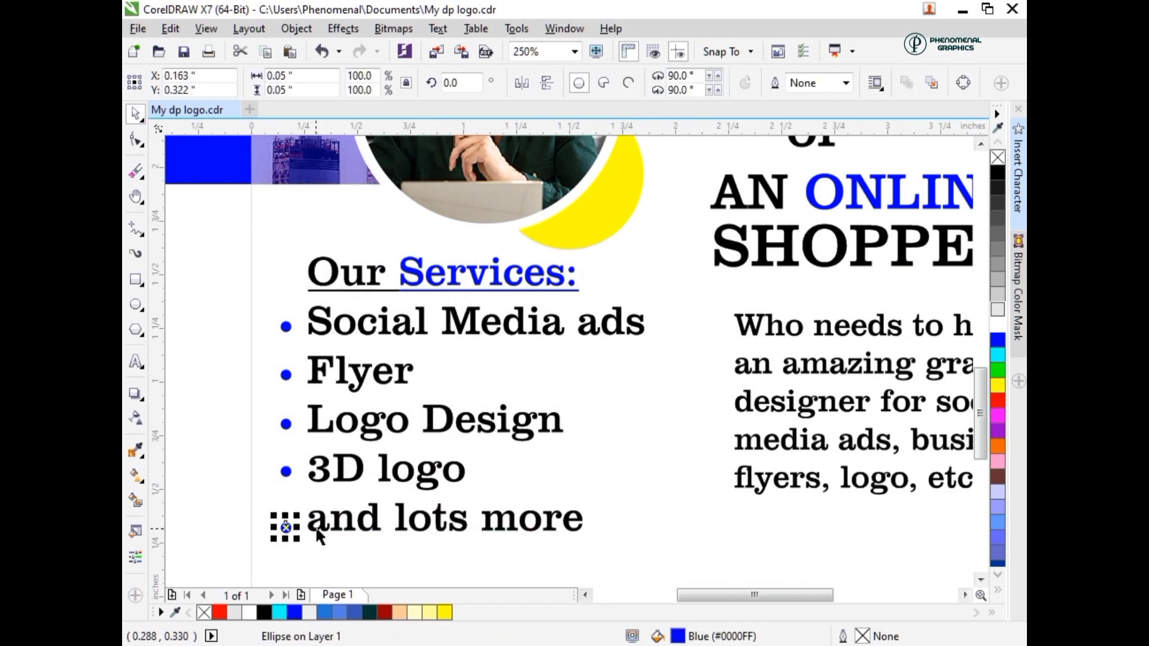
left_click(317, 529, "shift")
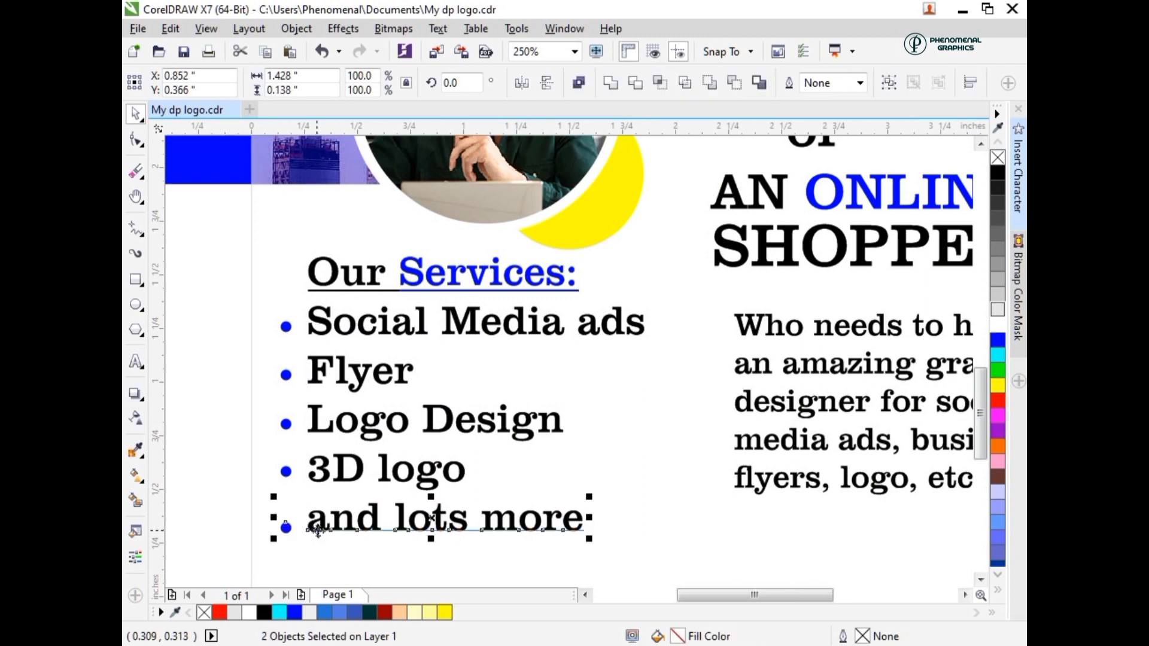
key("e")
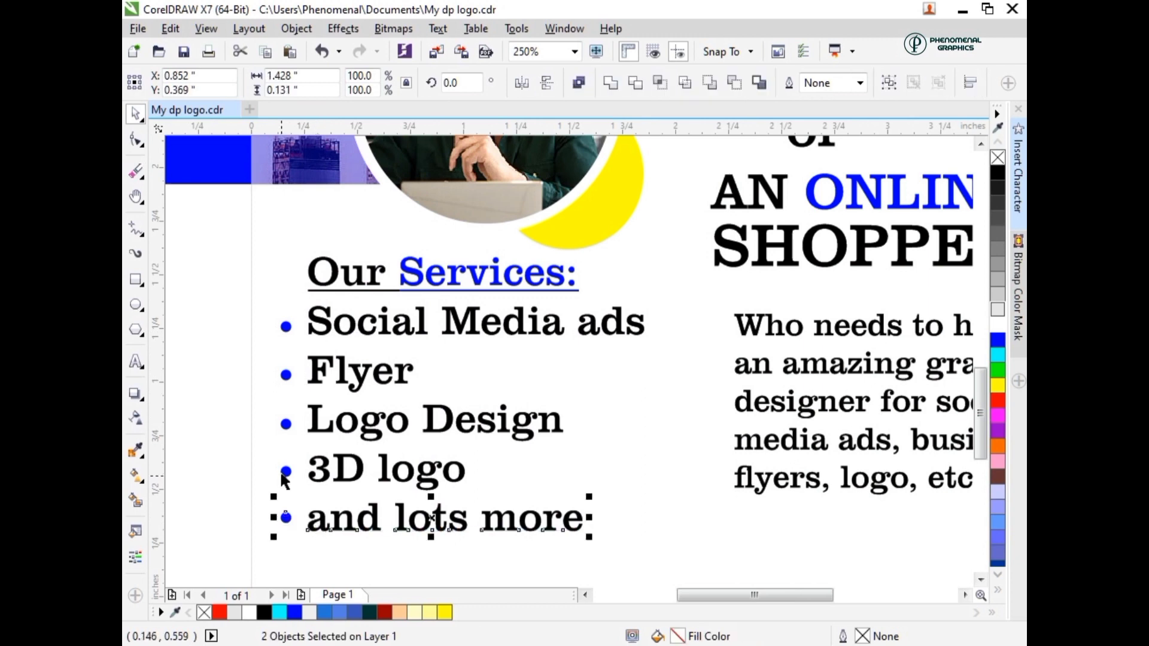
- Vertically center the remaining bullets on their lines "3D logo", "Logo Design", "Flyer" and "Social Media ads"
left_click(282, 476)
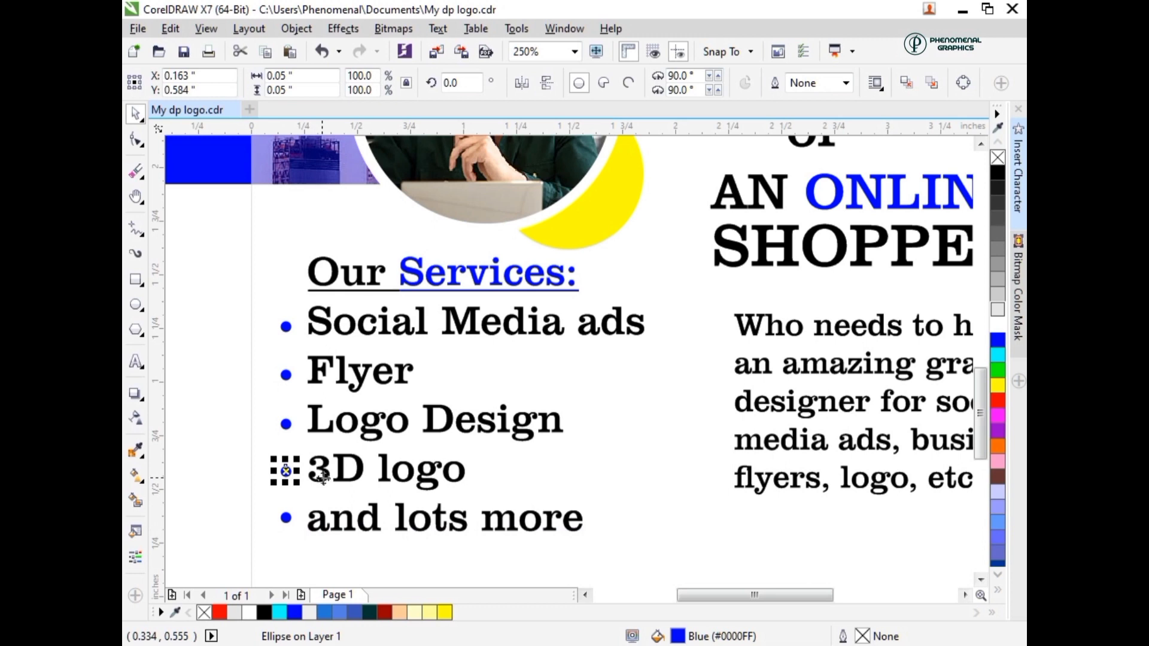
left_click(323, 477, "shift")
key("e")
left_click(288, 424)
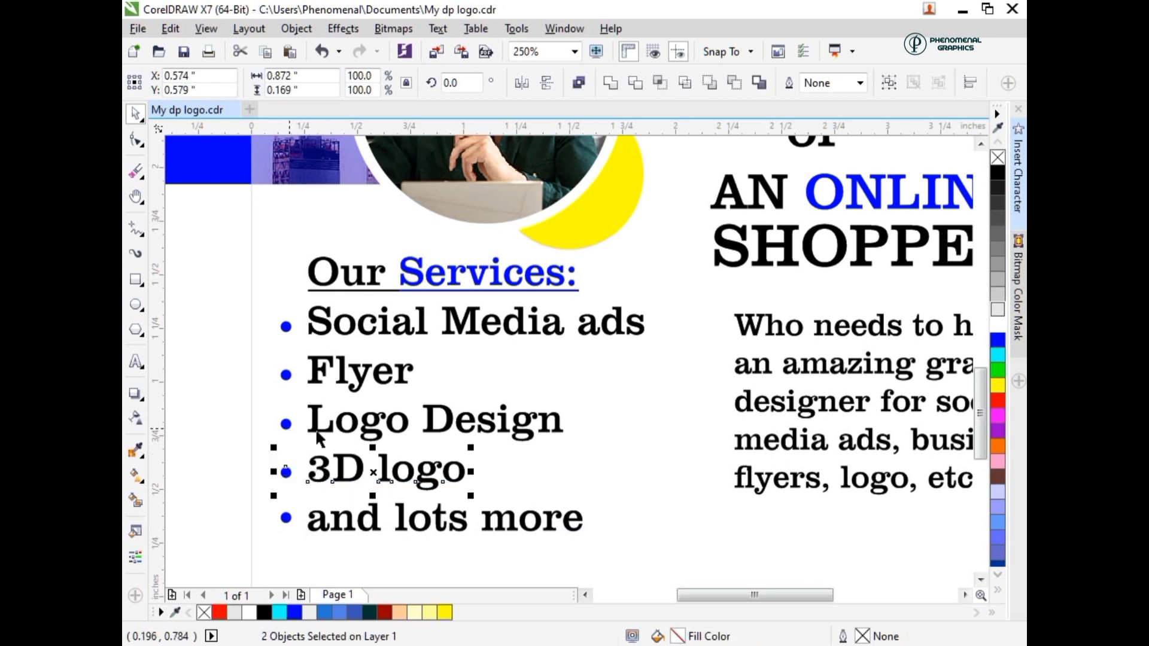
left_click(320, 431, "shift")
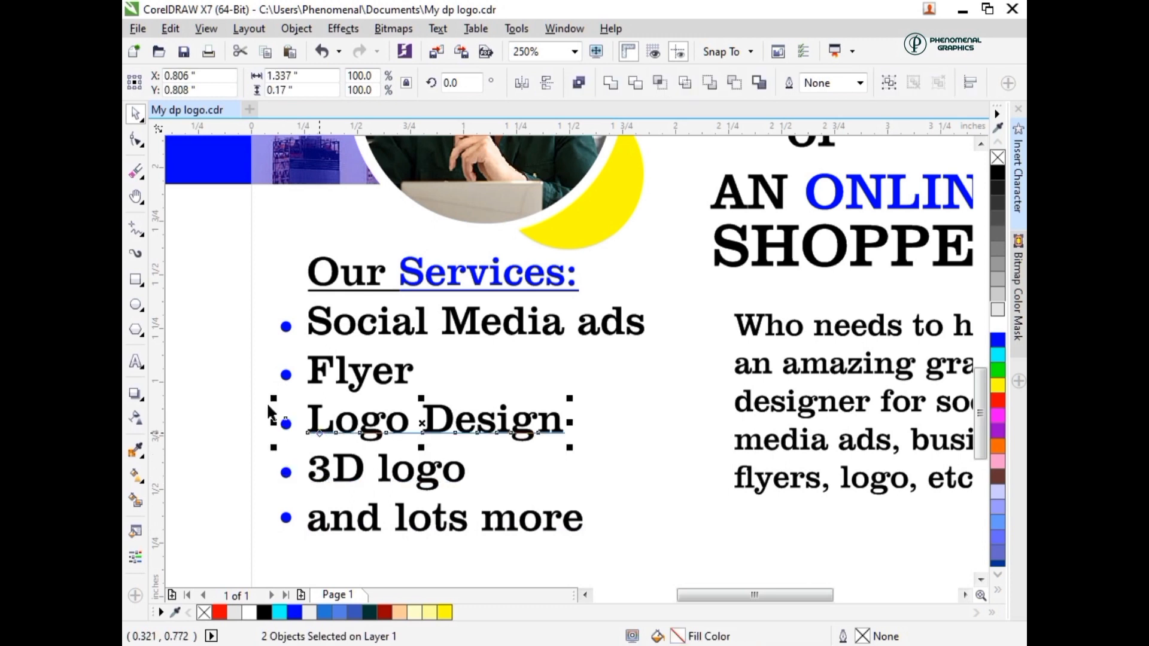
left_click(286, 375)
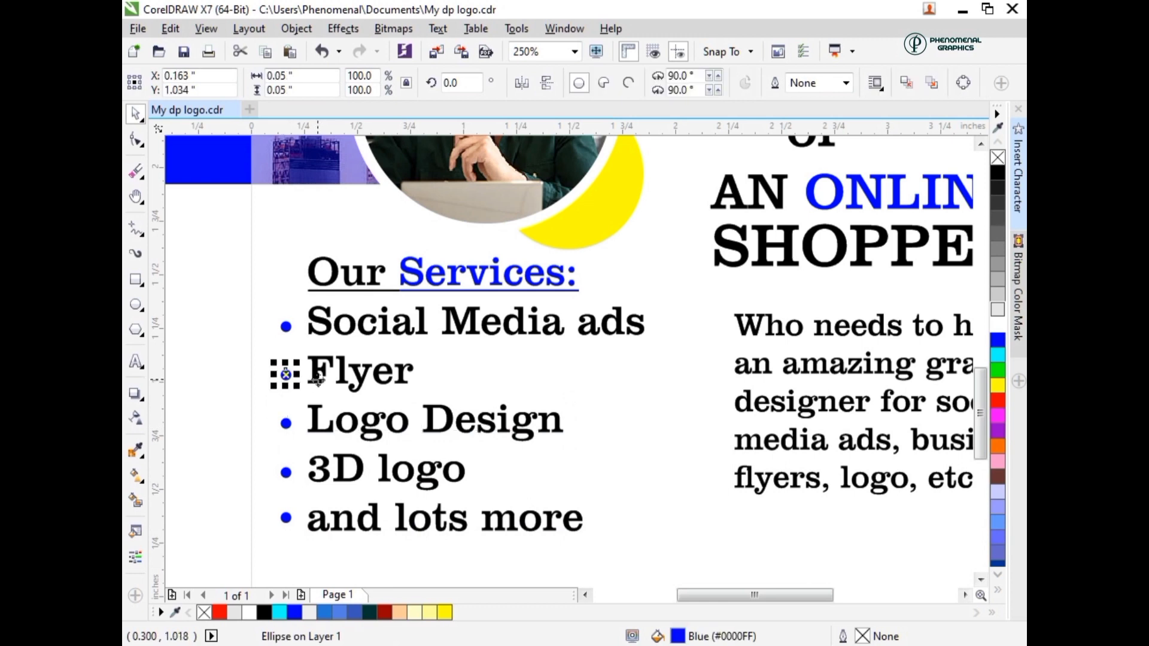
left_click(309, 362, "shift")
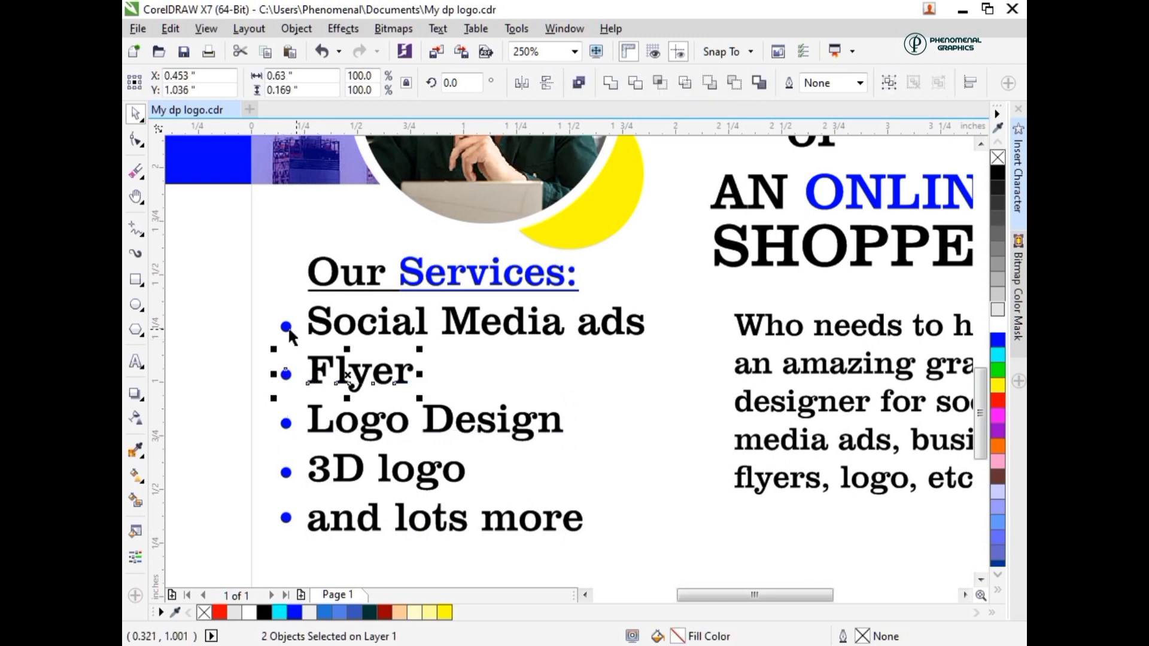
left_click(286, 328)
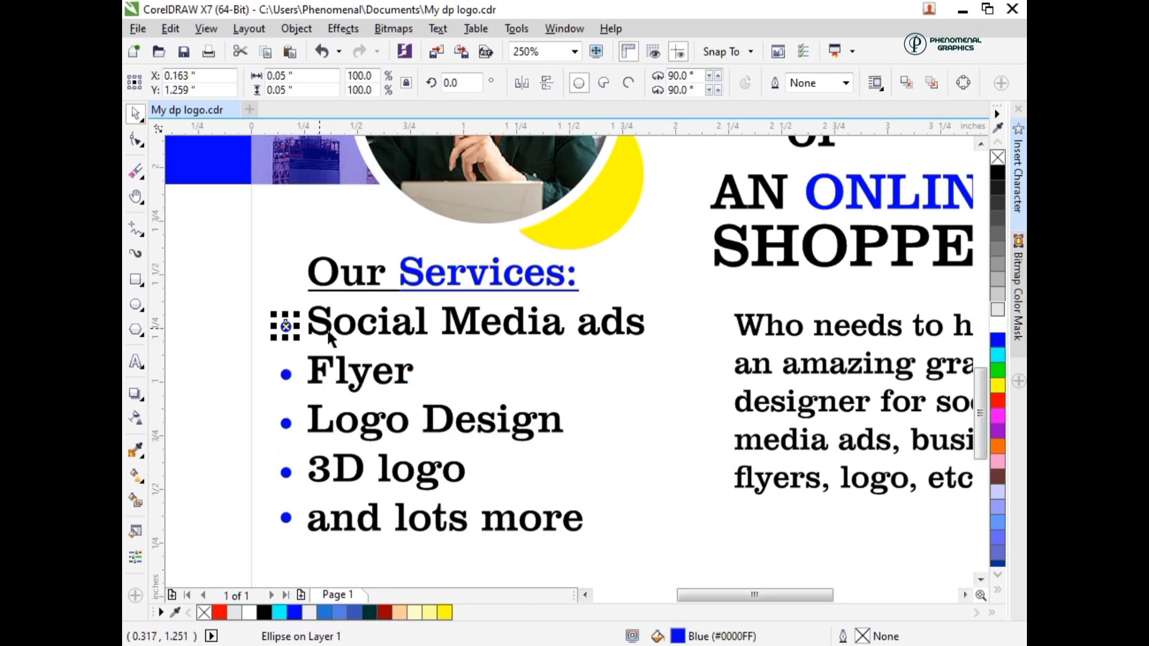
left_click(329, 334, "shift")
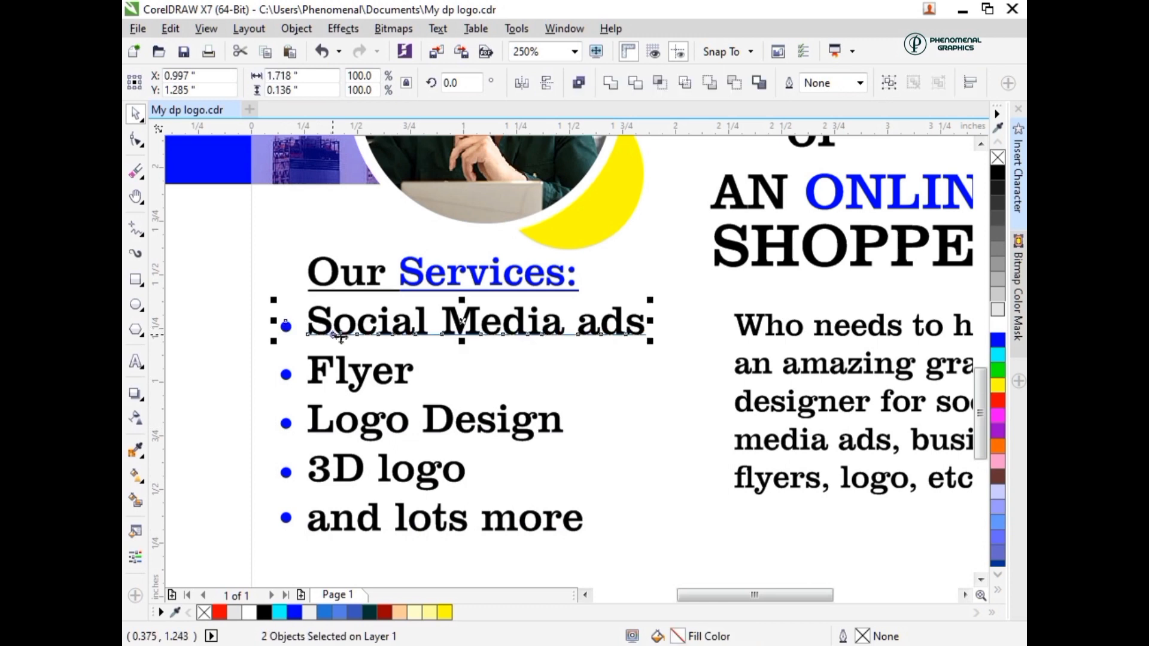
- Draw a strip about 4.642 by 0.292 inches across the page's lower edge, color it blue and PowerClip it inside the page-sized rectangle
scroll(340, 348, "down", 1)
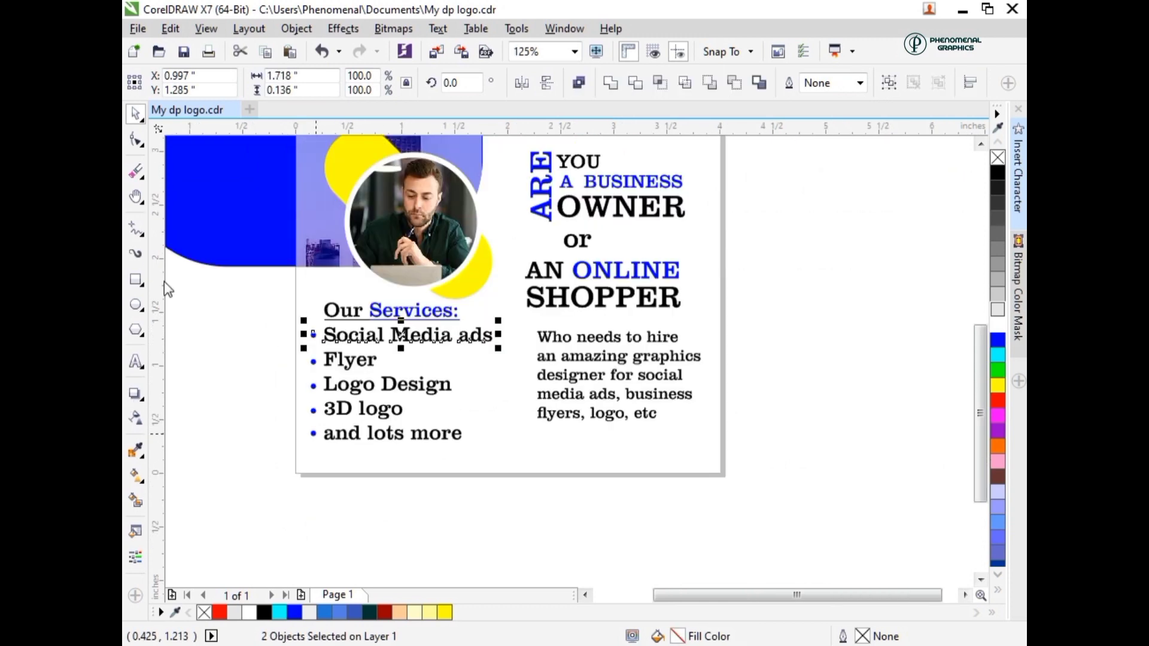
left_click(137, 279)
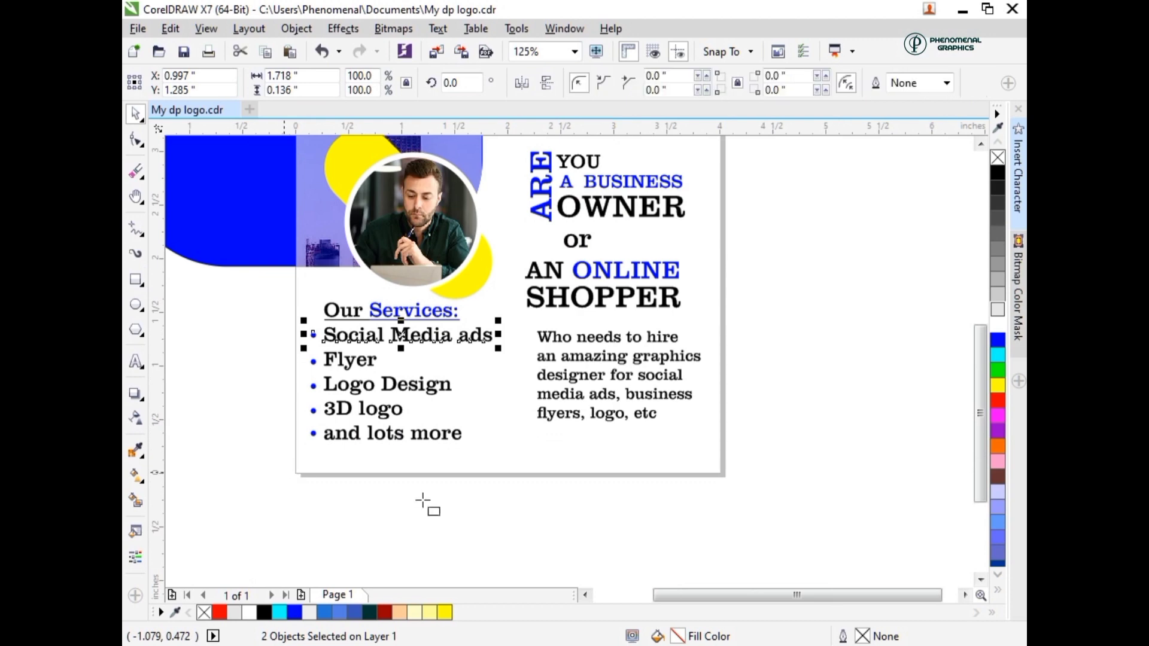
mouse_move(285, 463)
left_mouse_down()
mouse_move(698, 504)
mouse_move(777, 494)
left_mouse_up()
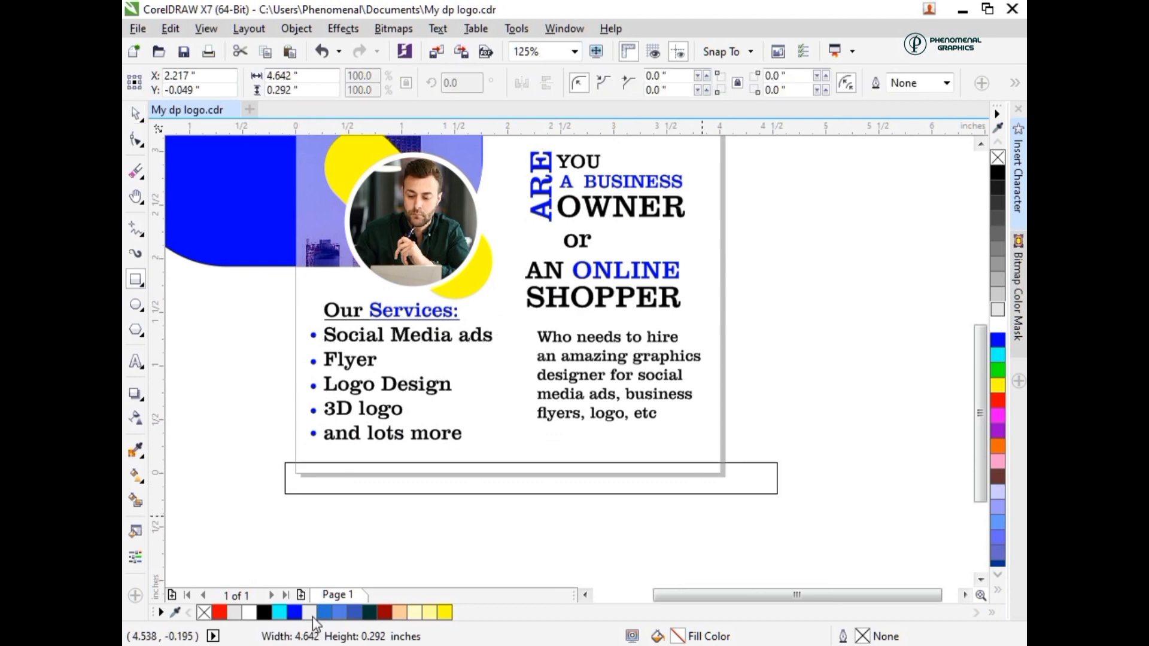
left_click_drag(461, 481, 590, 479)
right_click(591, 479)
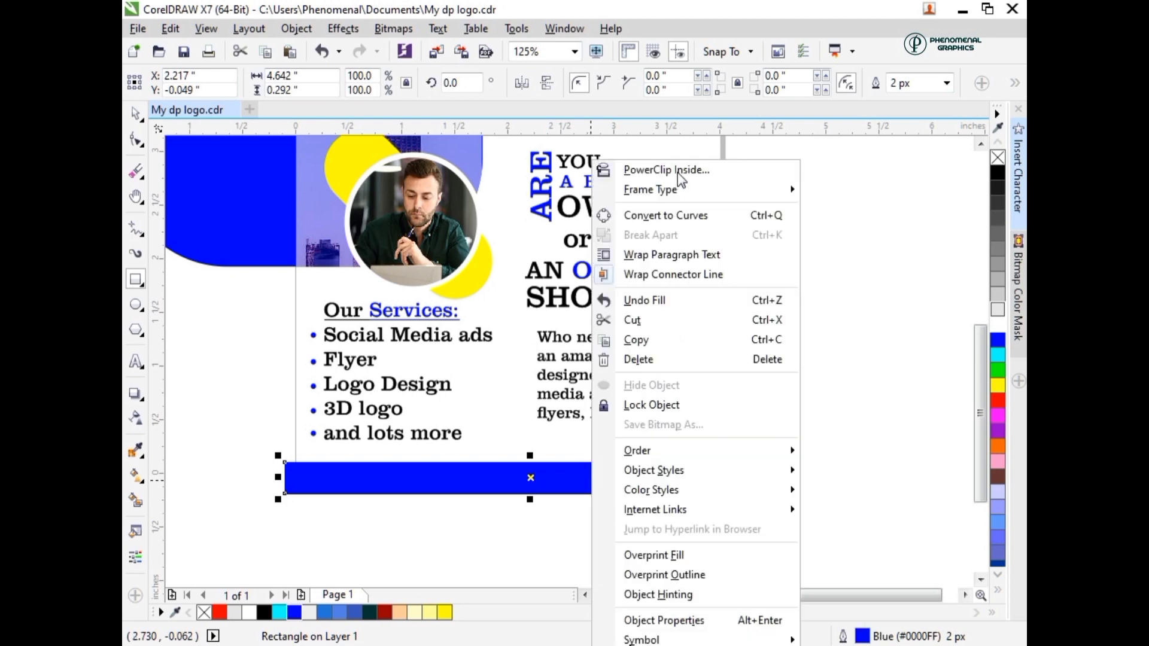
left_click(678, 170)
left_click(533, 445)
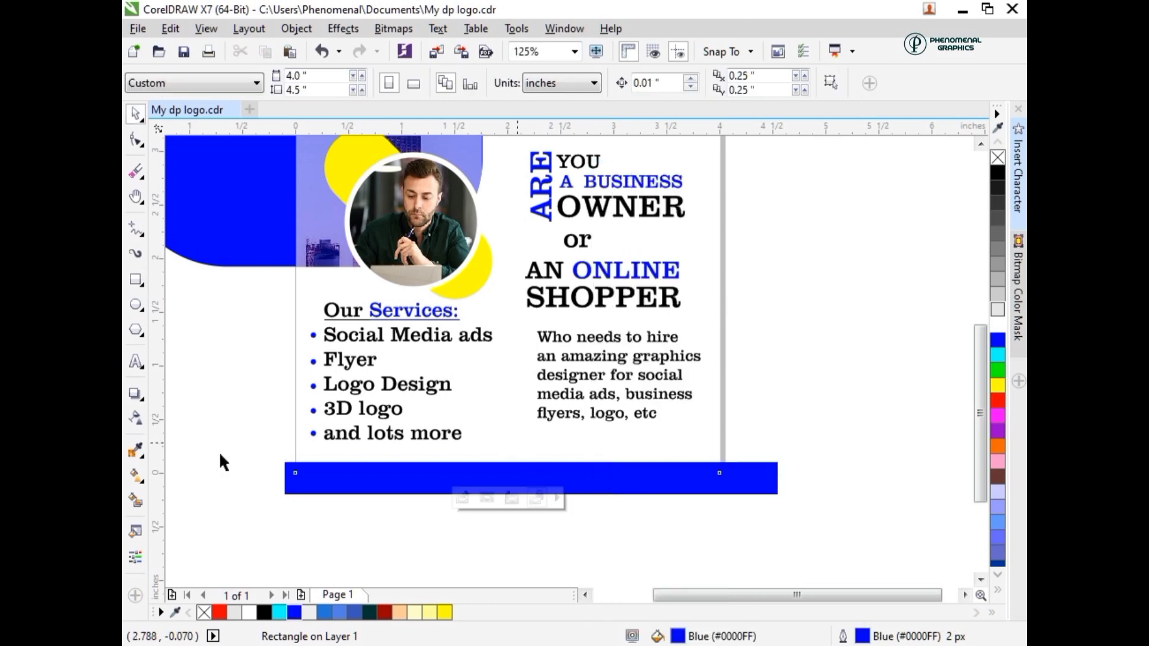
- Add a text line just above the blue strip reading "Call:" followed by the business phone number
left_click(136, 363)
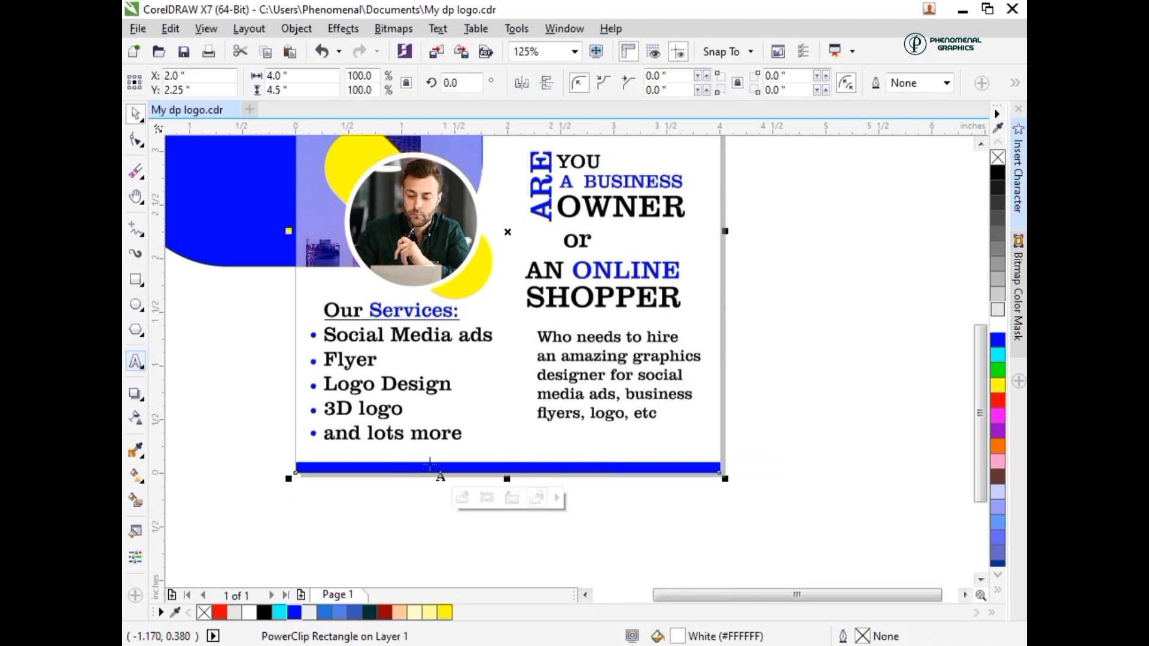
left_click(486, 456)
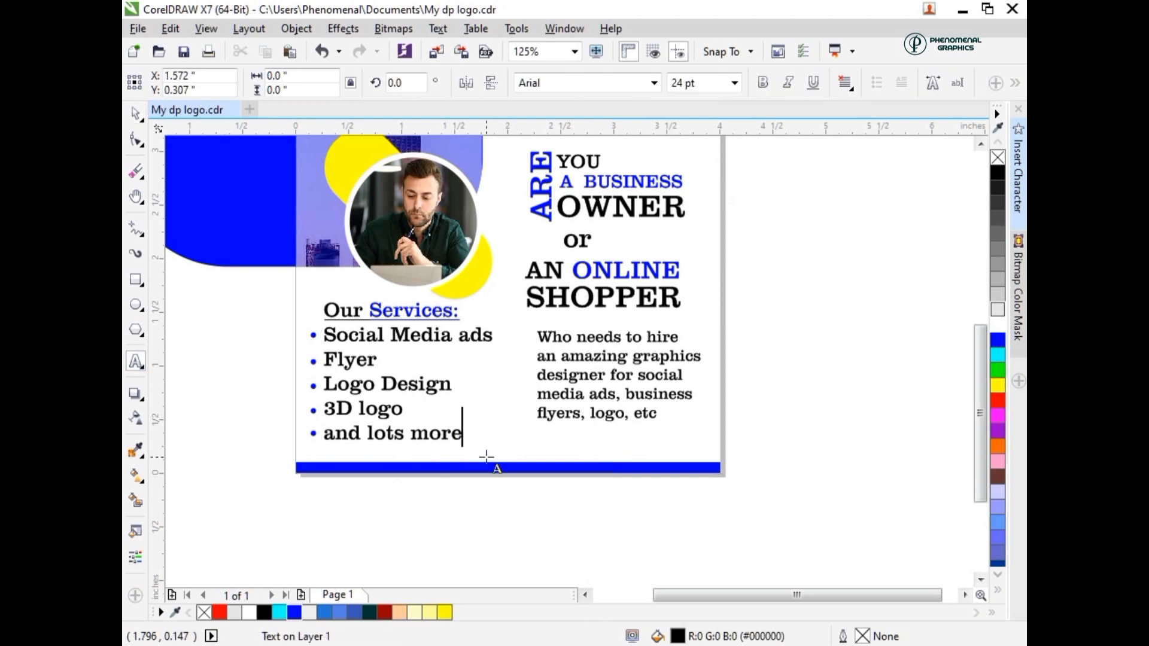
type("Call")
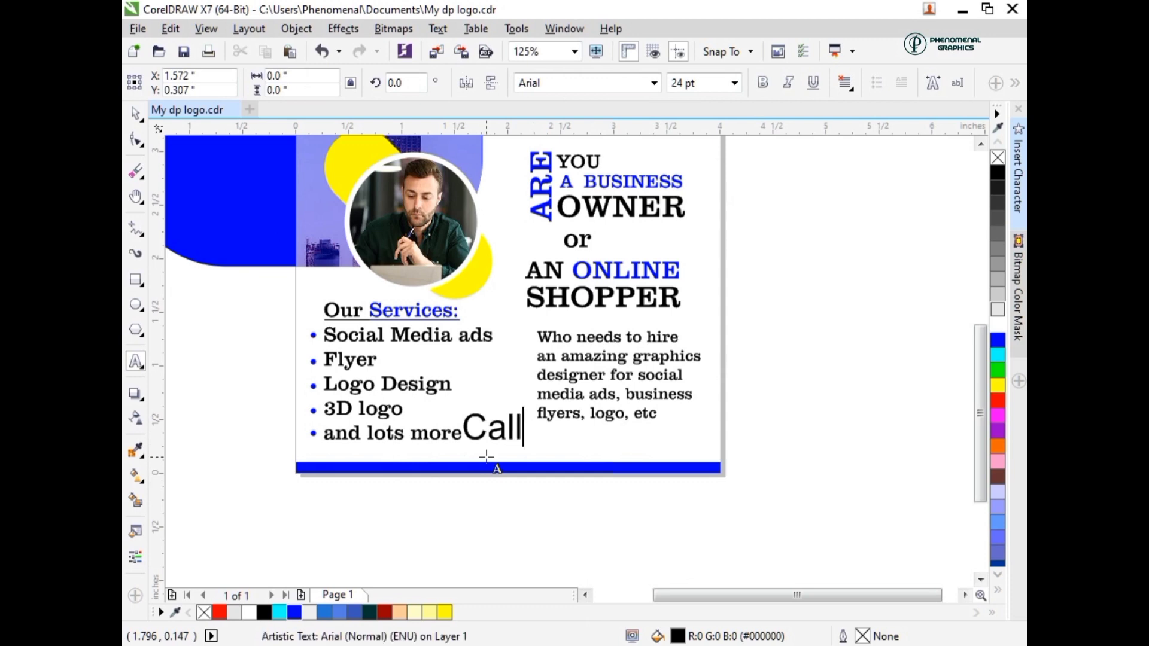
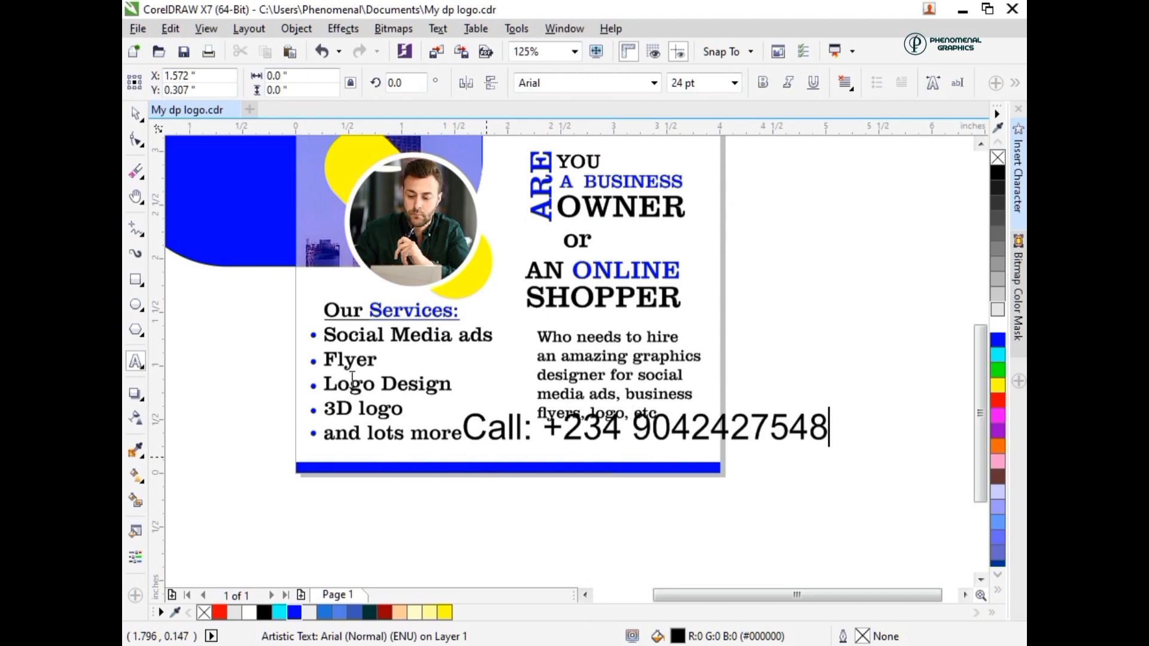
- Set the contact line above the footer strip to 15 pt Clarendon BT and color it blue
left_click(137, 140)
left_click_drag(704, 83, 650, 90)
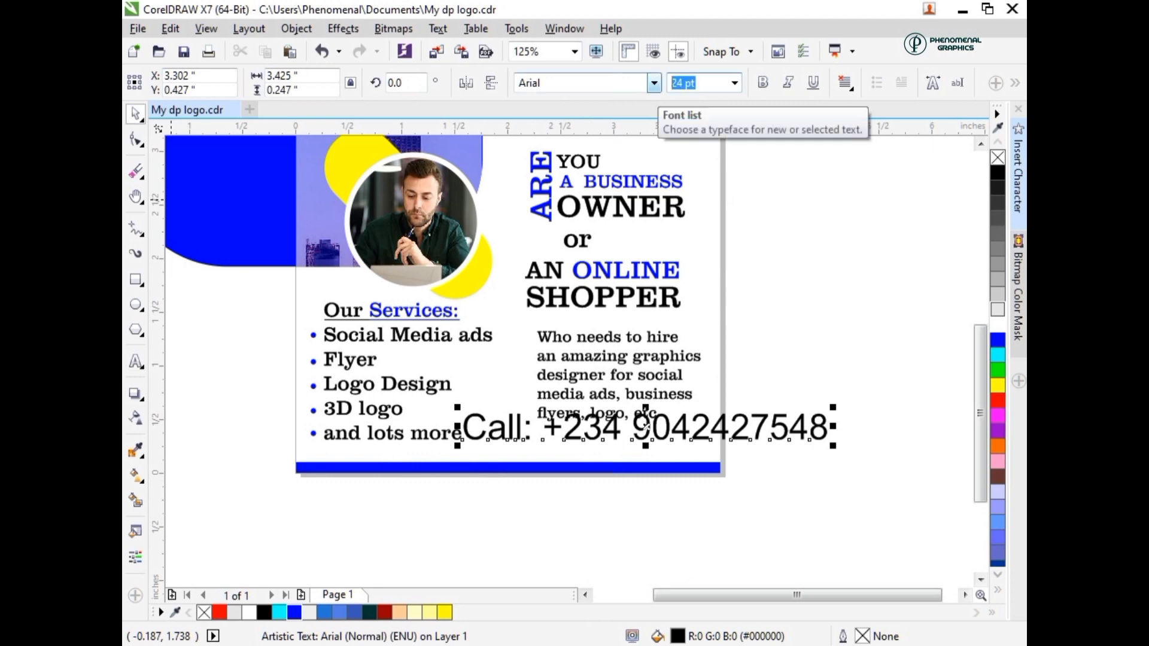
key("Return")
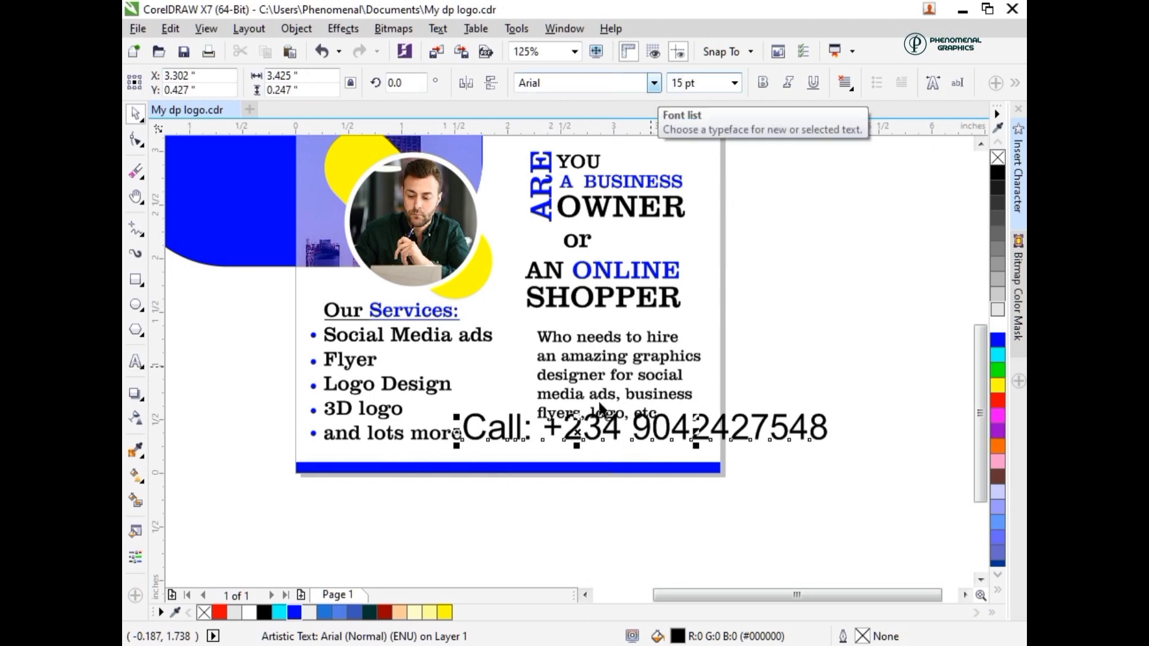
left_click(521, 83)
type("Clarendon BT")
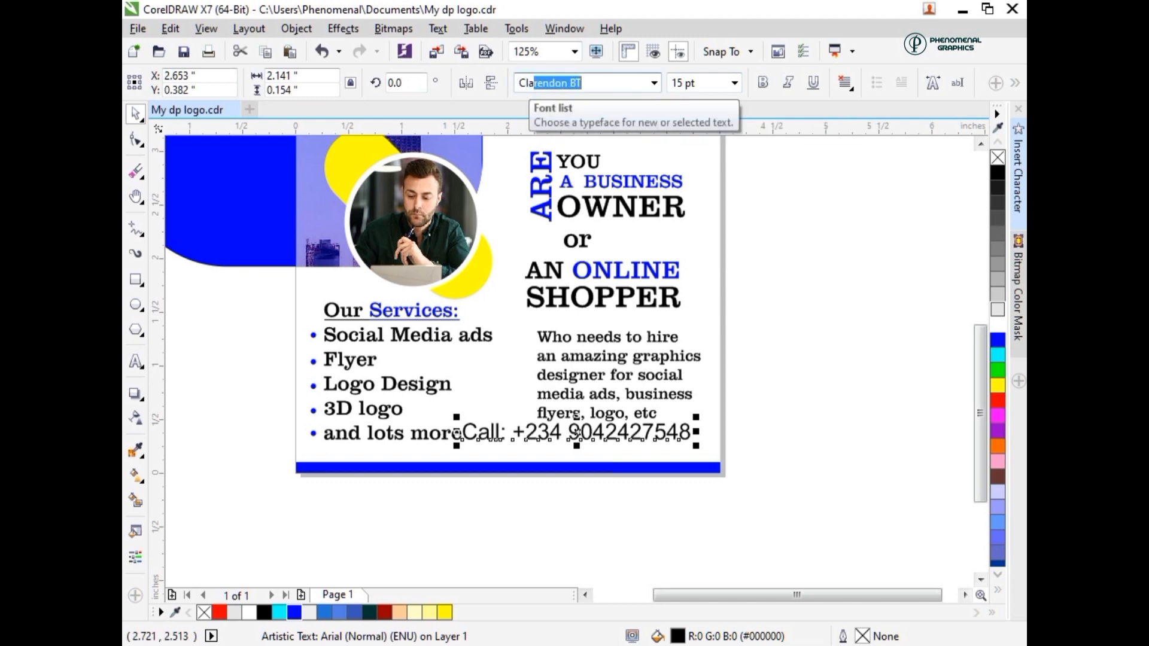
key("Return")
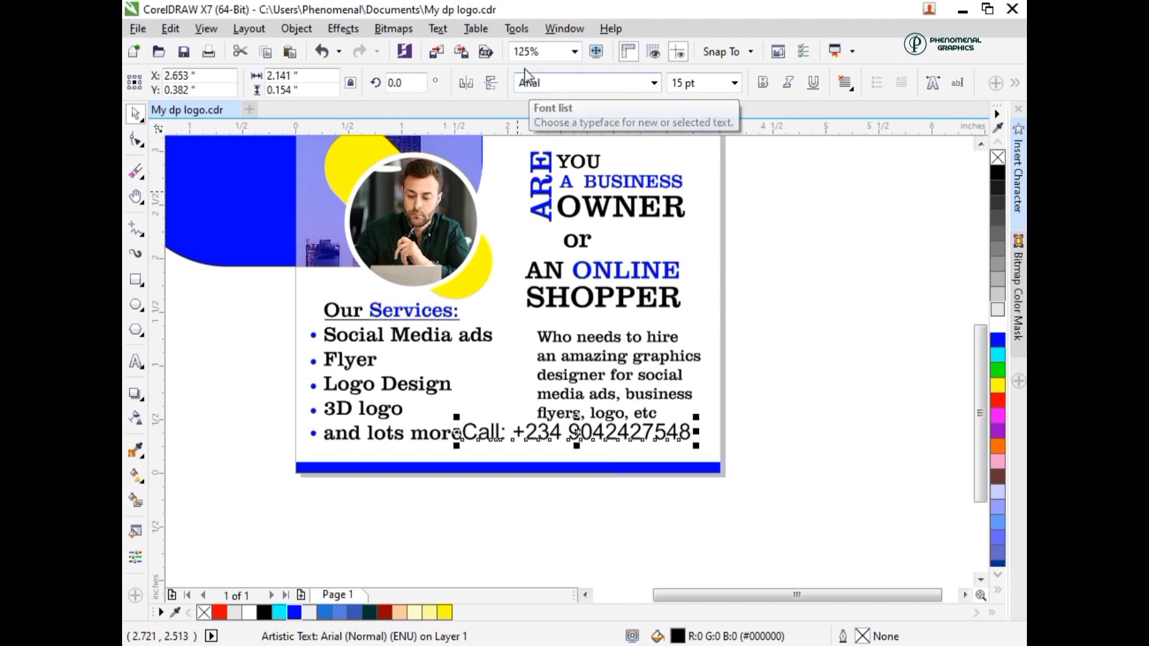
left_click(521, 83)
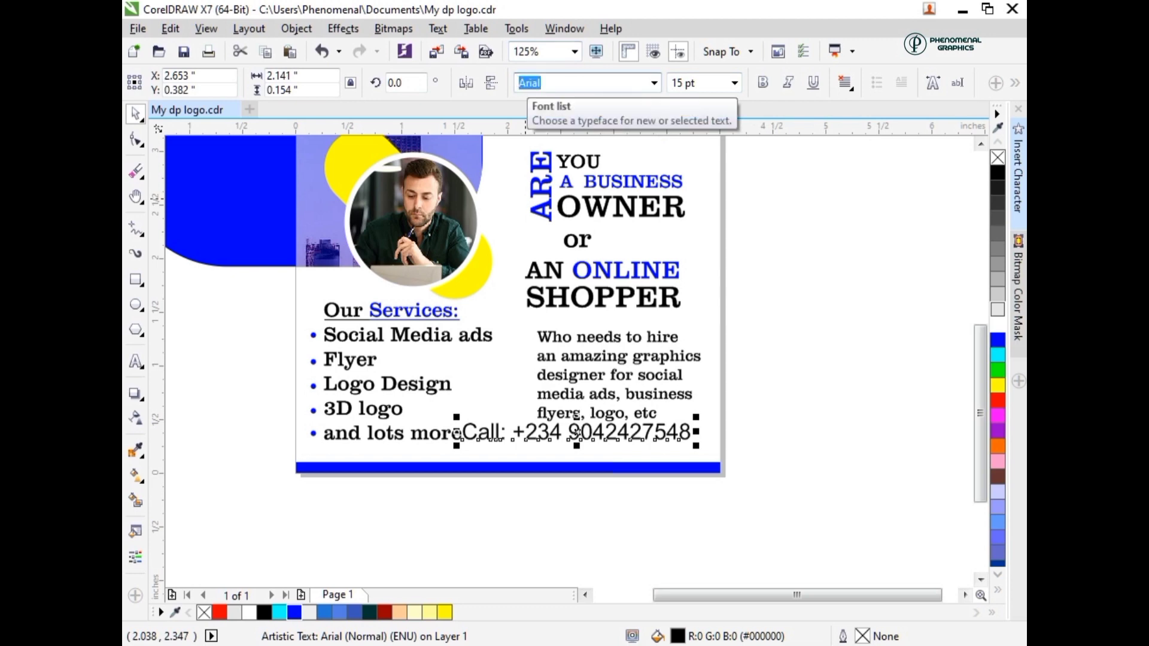
type("Clarendon BT")
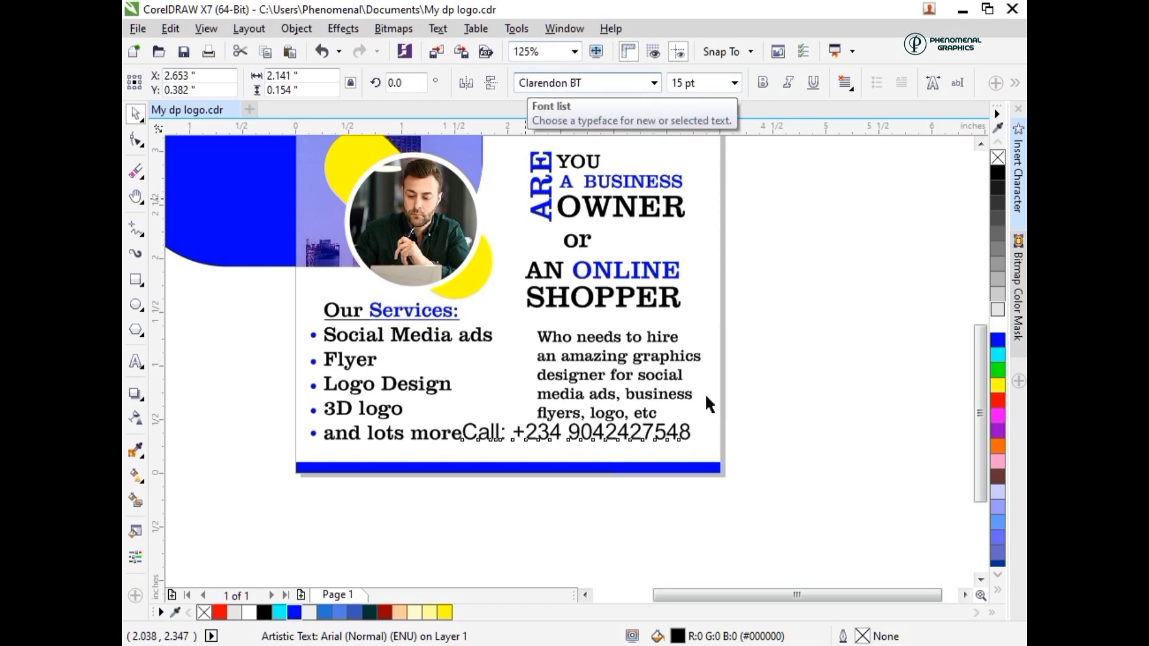
key("Return")
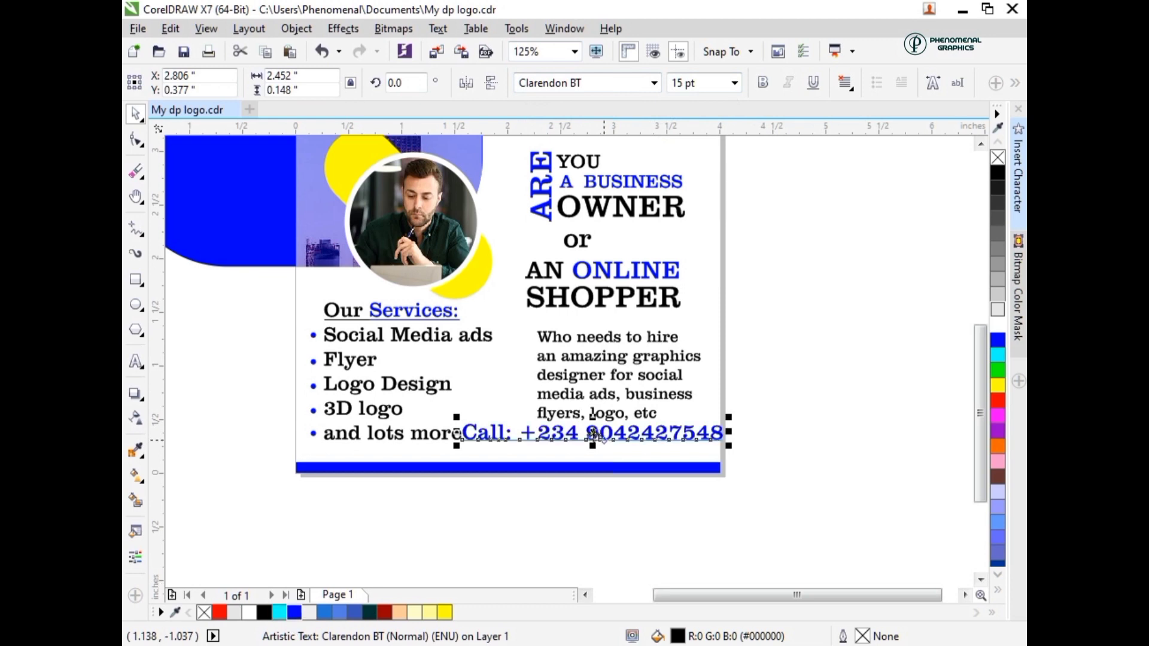
- Move the contact line down against the blue strip, reduce it to 10 pt and center it horizontally on the page-sized rectangle
left_click_drag(593, 433, 573, 453)
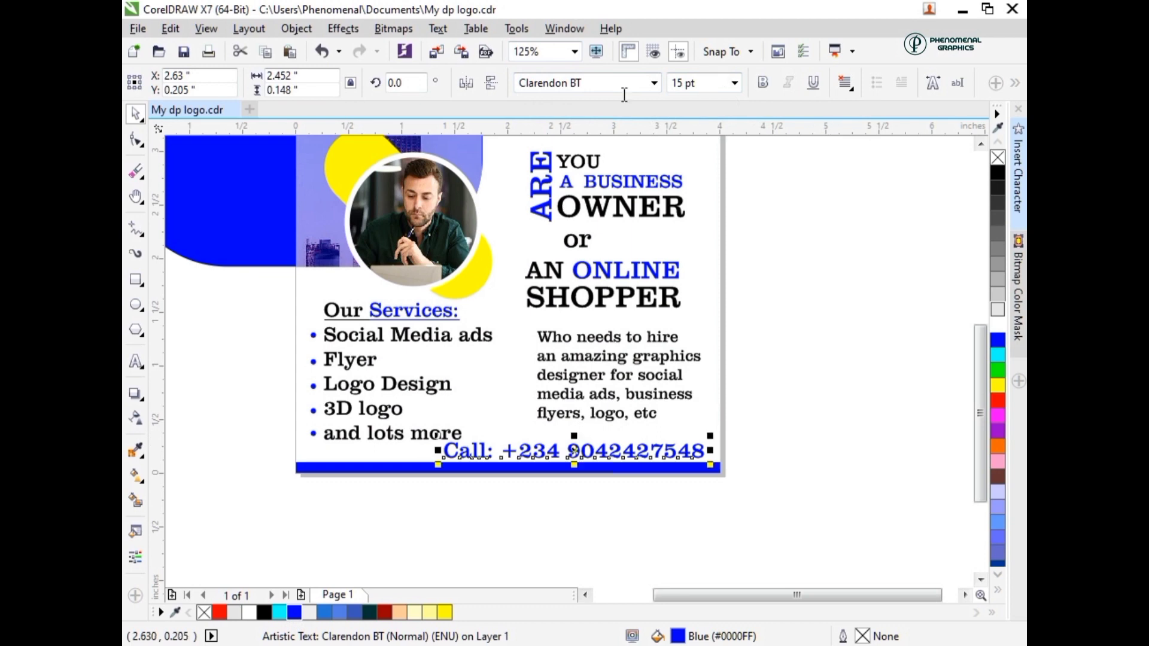
left_click(695, 83)
type("10")
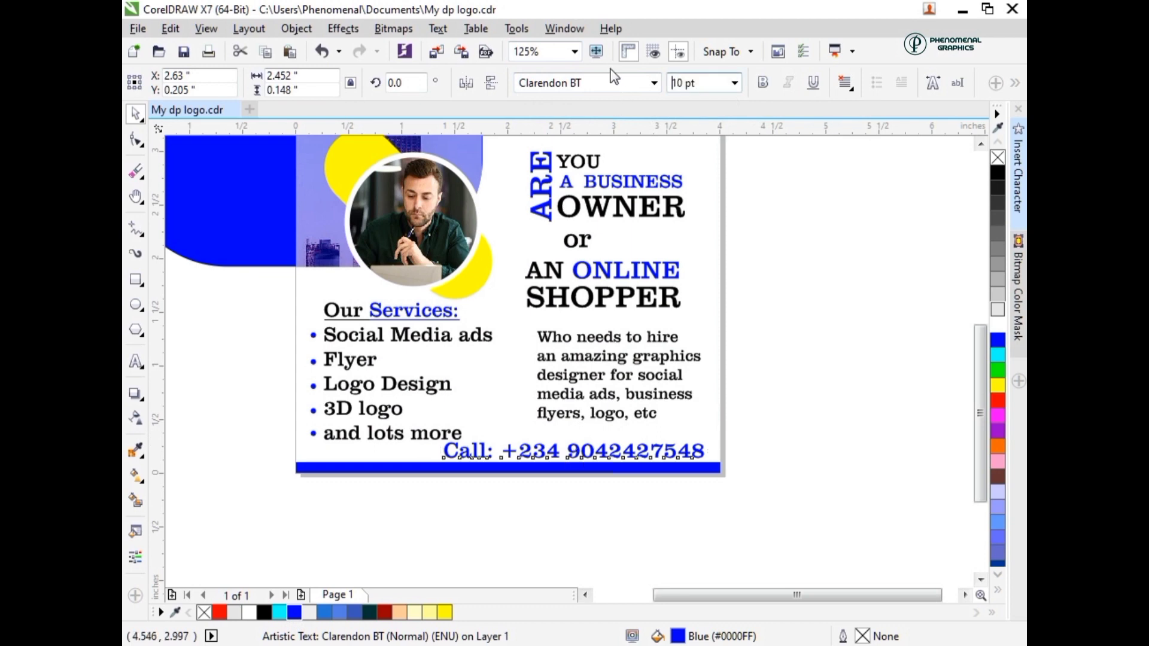
key("Return")
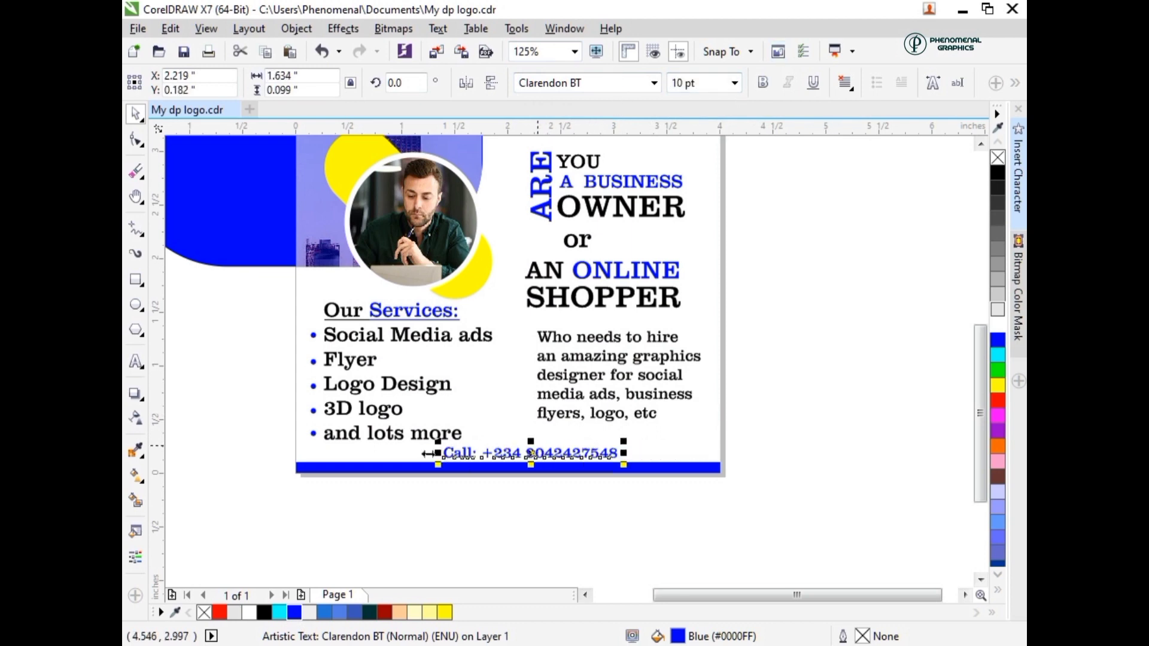
left_click(413, 449, "shift")
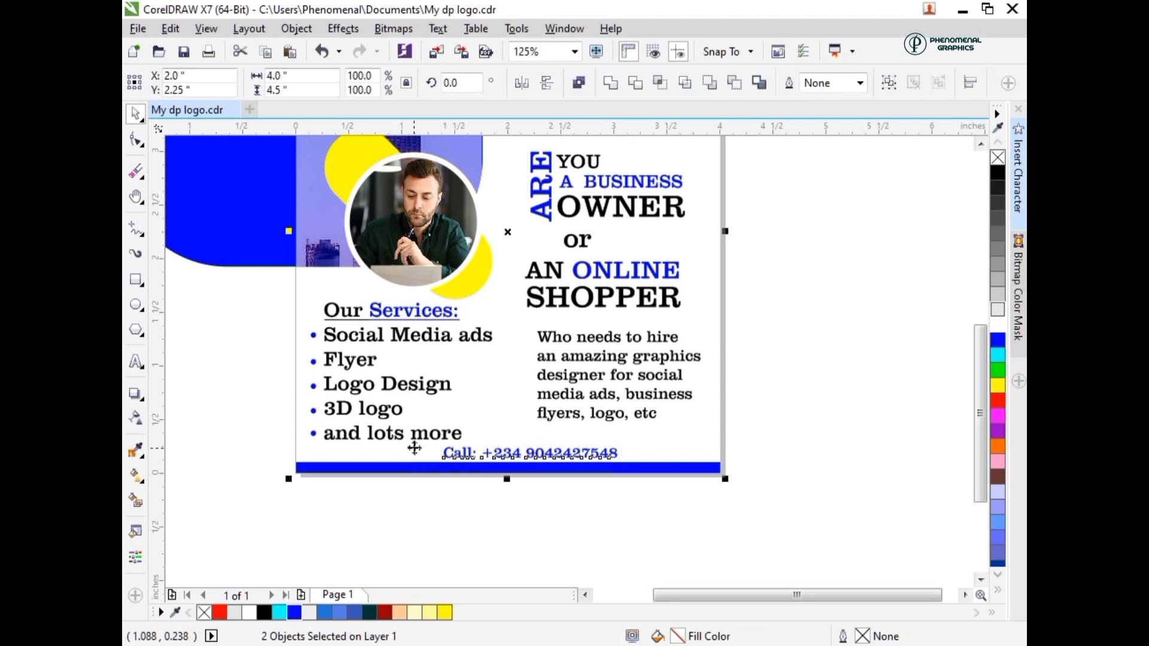
key("c")
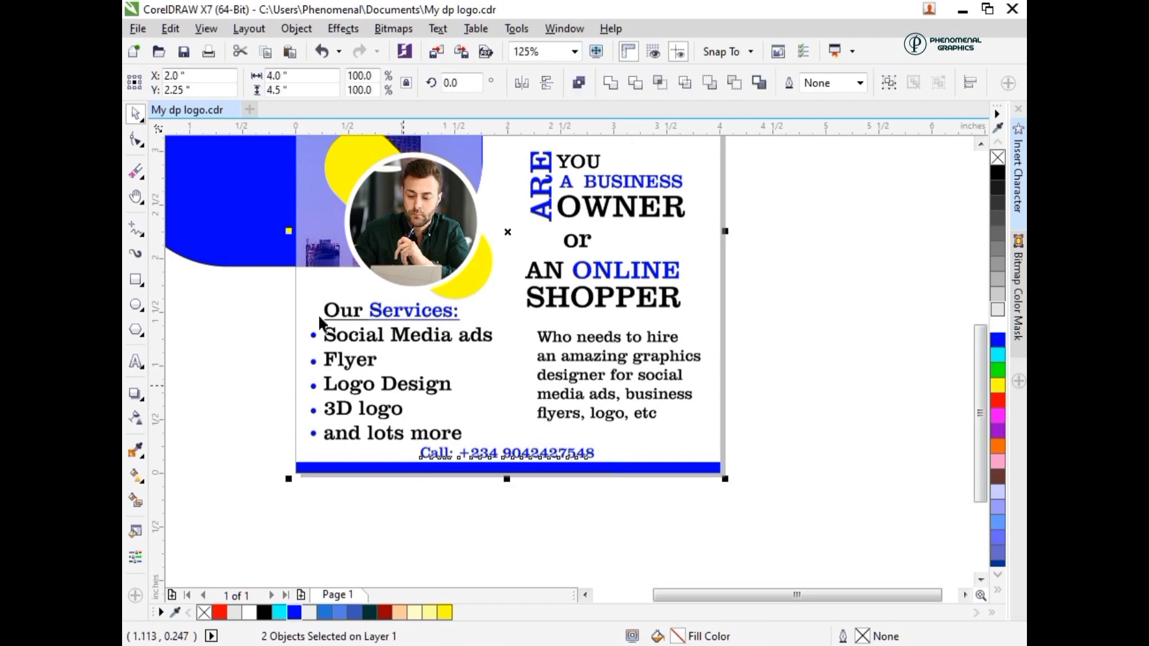
left_click(242, 443)
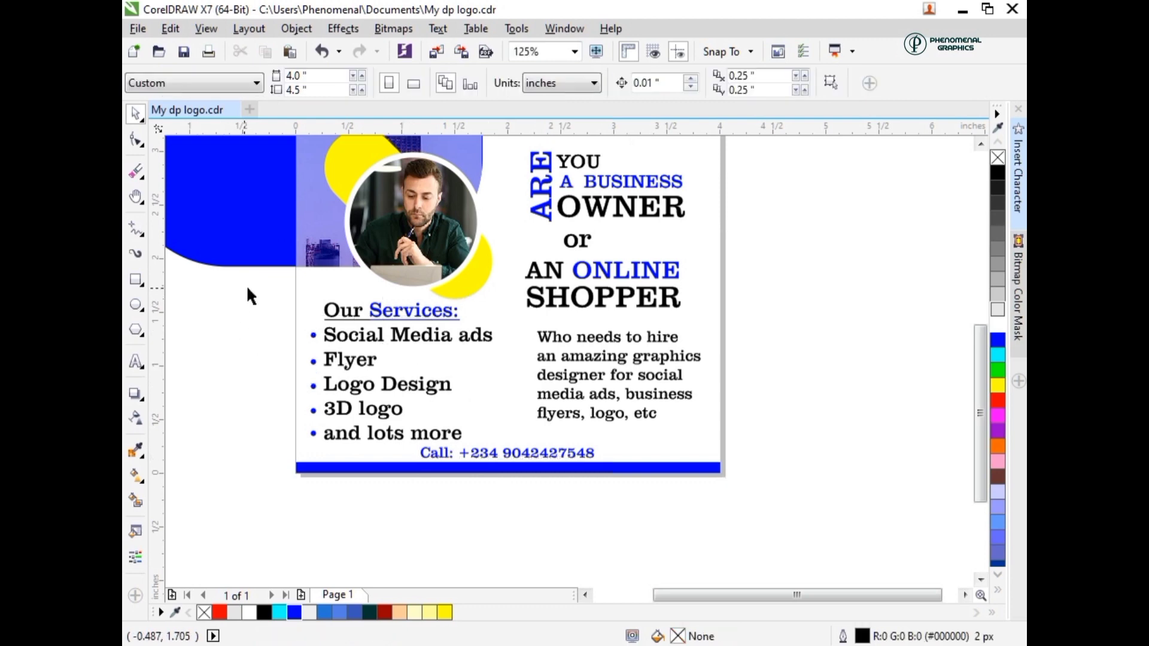
- Scale the services list with its heading and bullets down to about 1.638 by 1.218 inches and nudge the contact line up 0.01 inch
left_click_drag(254, 284, 503, 447)
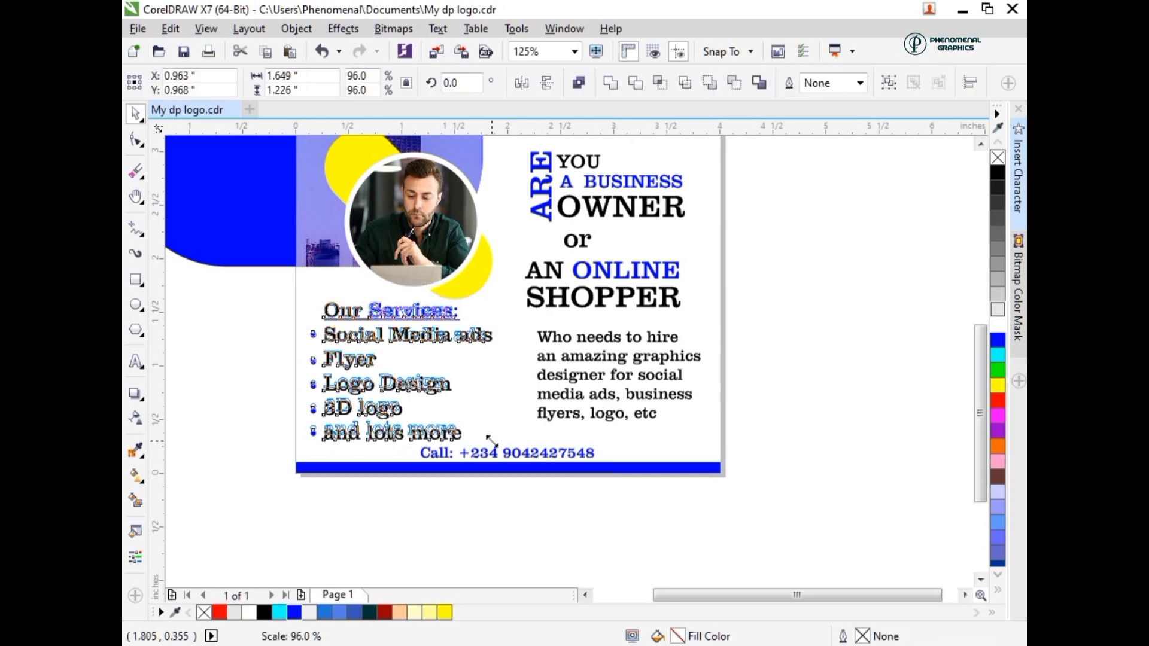
left_click_drag(490, 441, 492, 453)
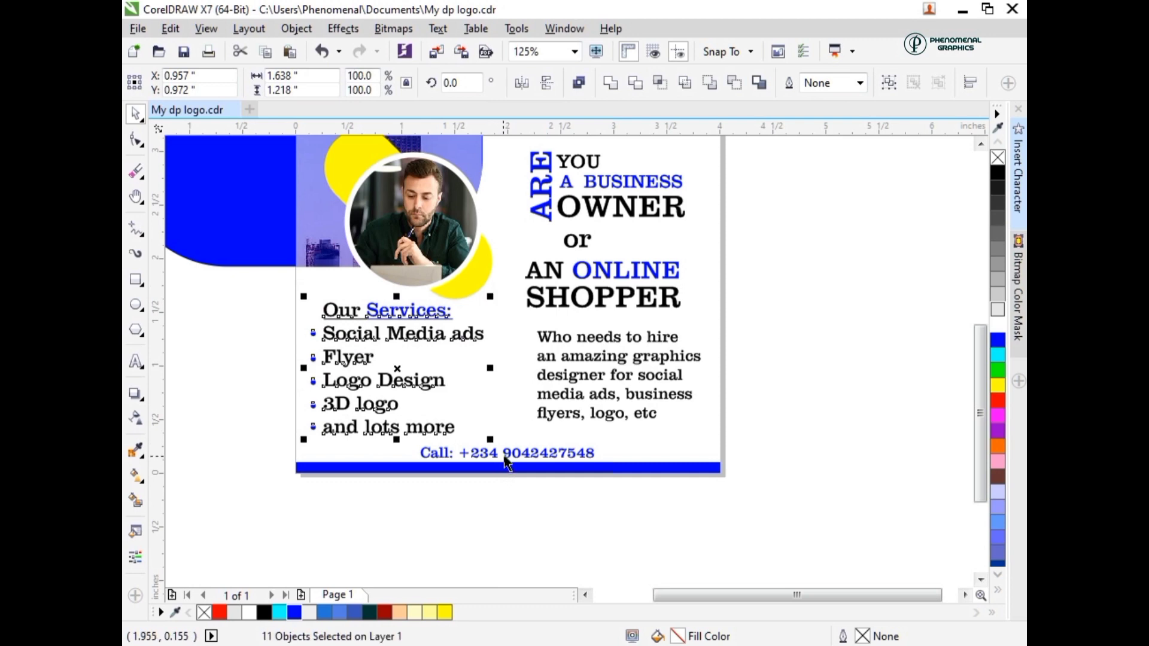
left_click(504, 455)
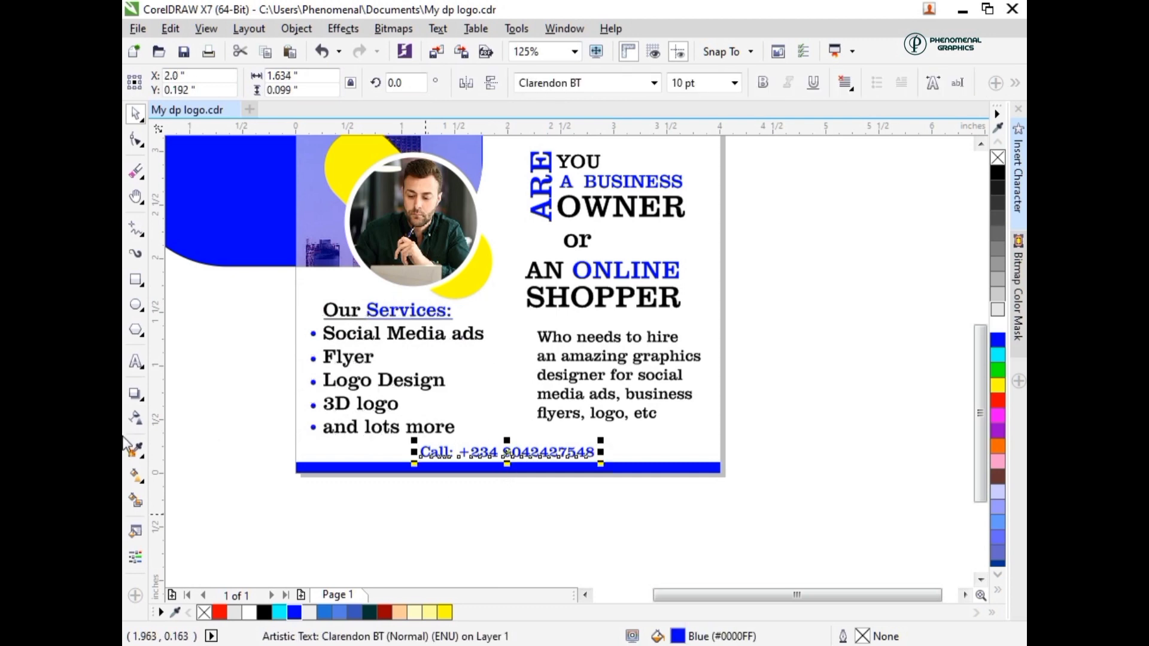
left_click(275, 402)
- Add a drop shadow to the page-sized rectangle, cast horizontally from its left edge to its right edge
left_click(302, 310)
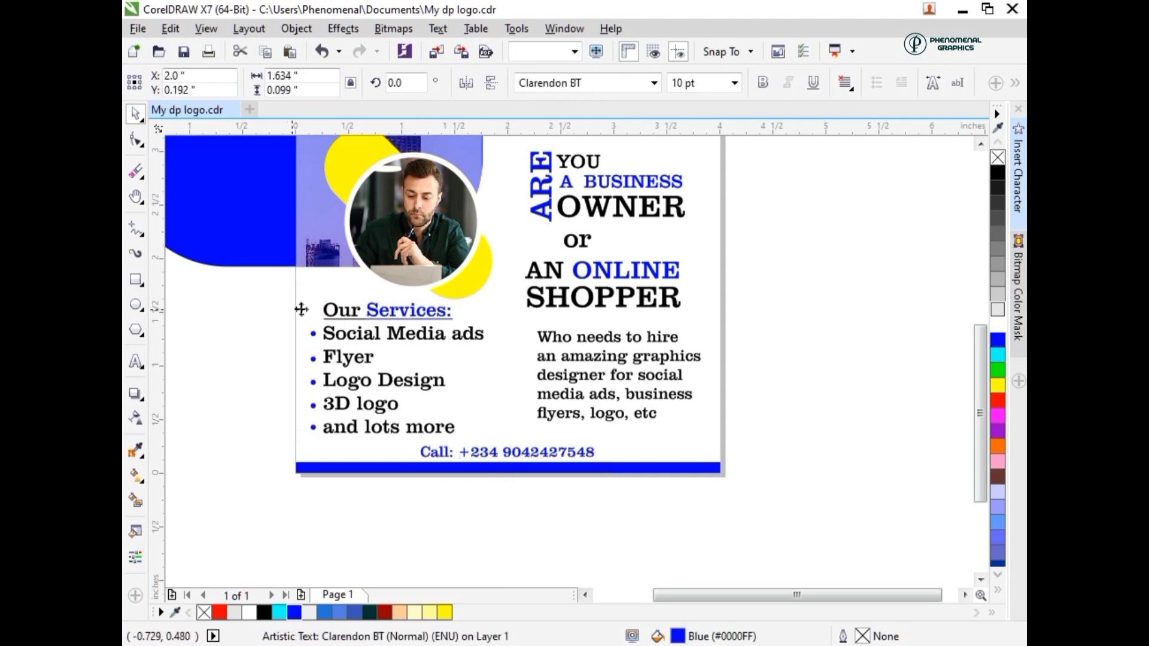
left_click(136, 395)
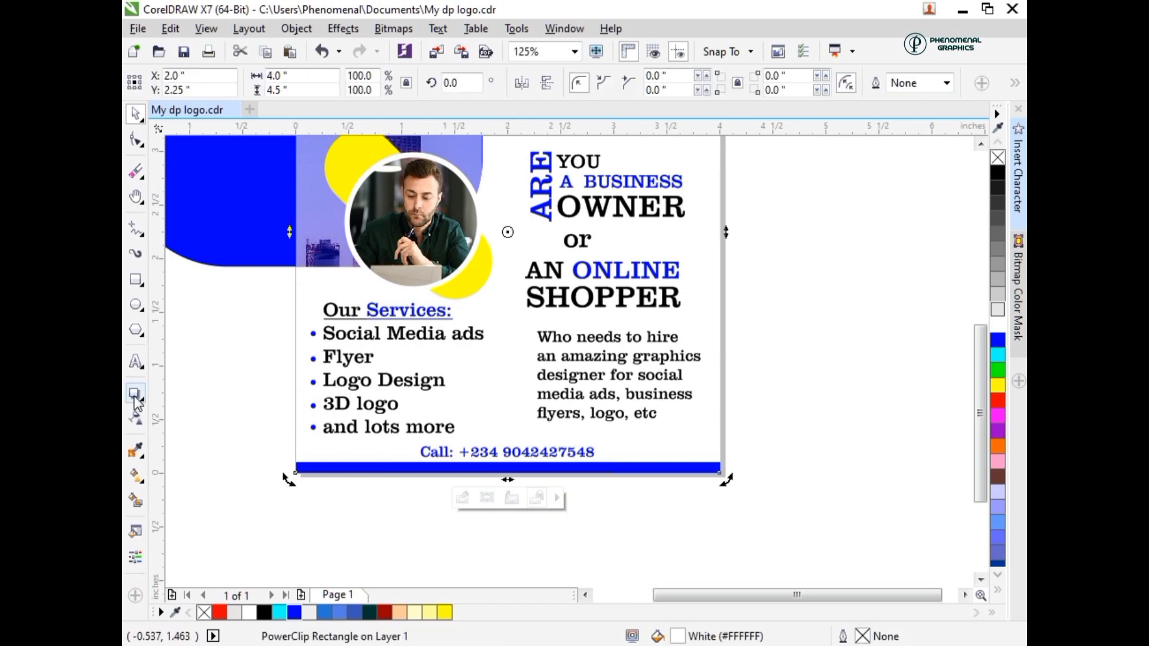
left_click(183, 83)
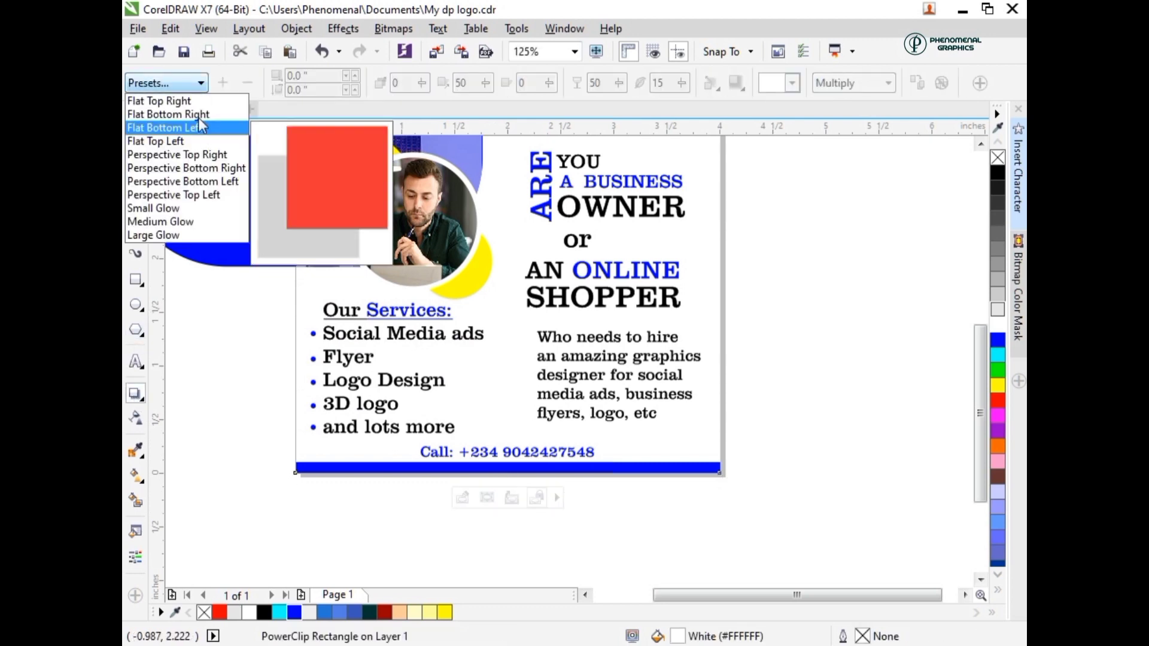
left_click(295, 298)
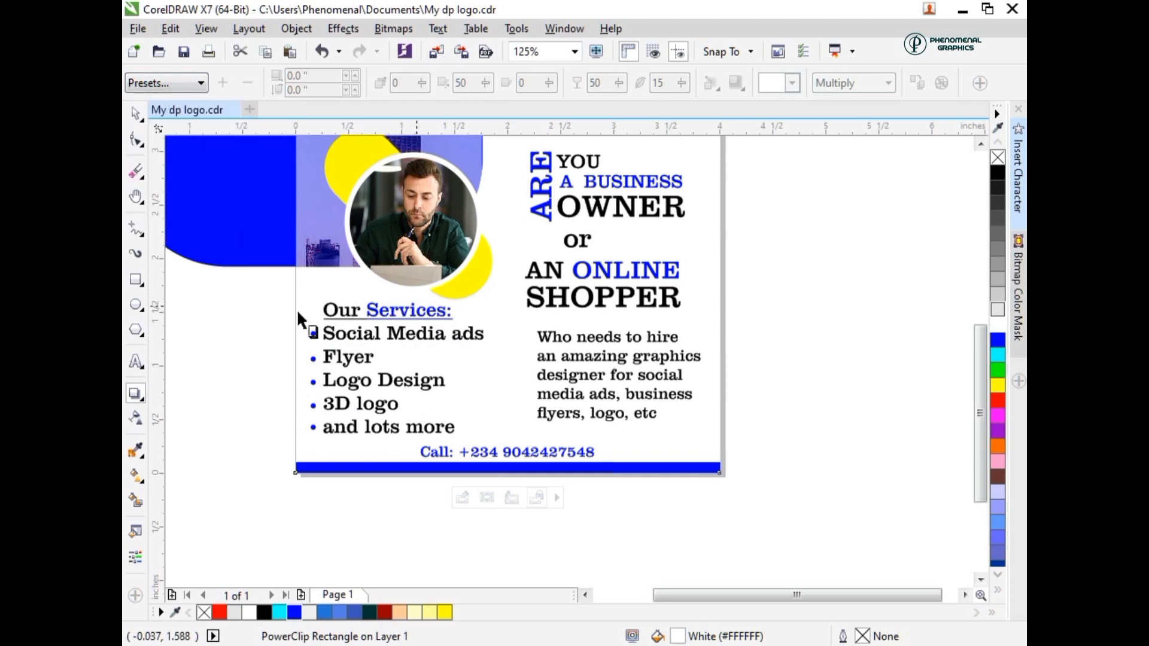
left_click_drag(680, 303, 722, 238)
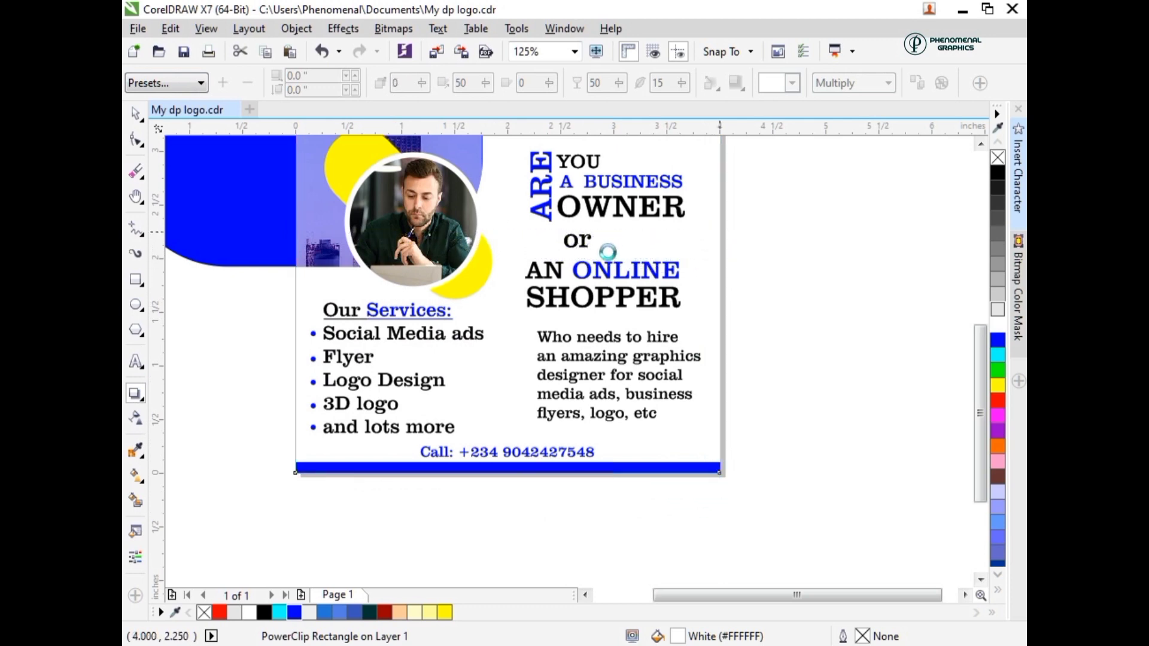
- Set the page rectangle's drop shadow opacity to 35 and deselect the object
scroll(503, 254, "down", 2)
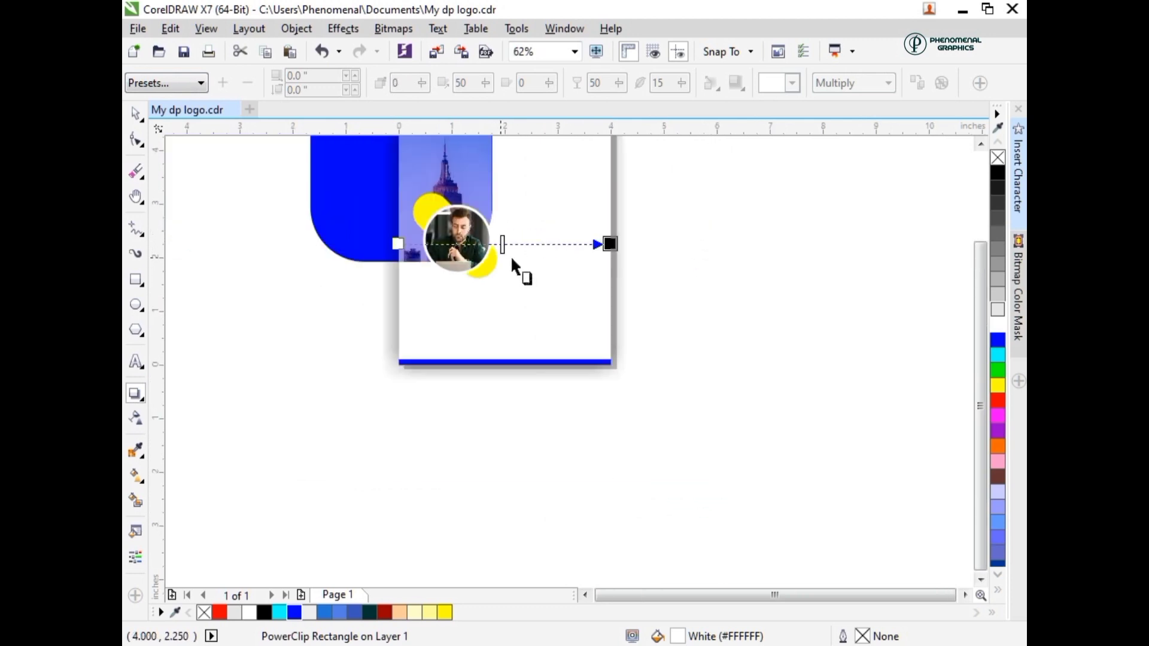
left_click_drag(981, 410, 982, 381)
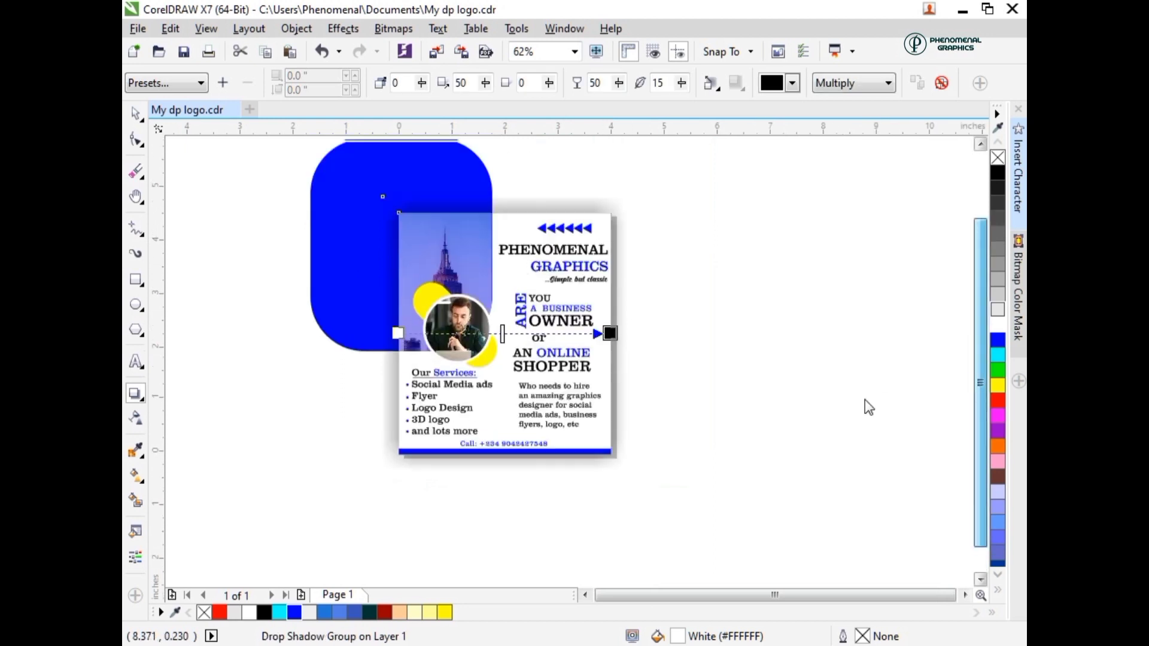
left_click_drag(544, 473, 429, 496)
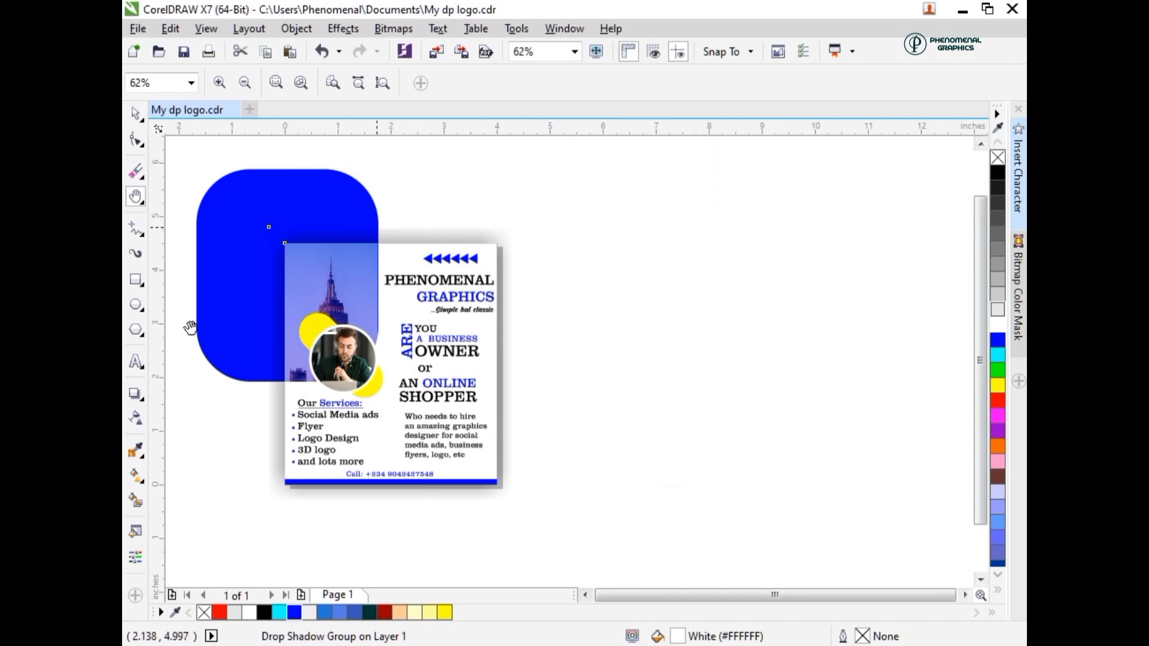
left_click(135, 394)
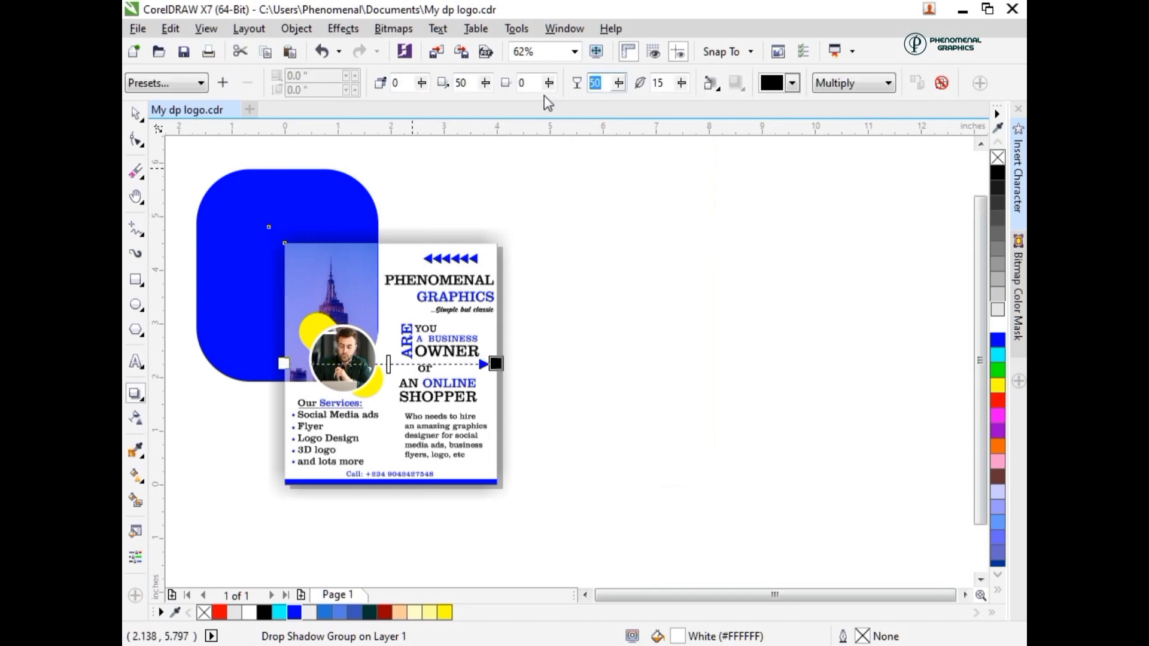
type("35")
key("Return")
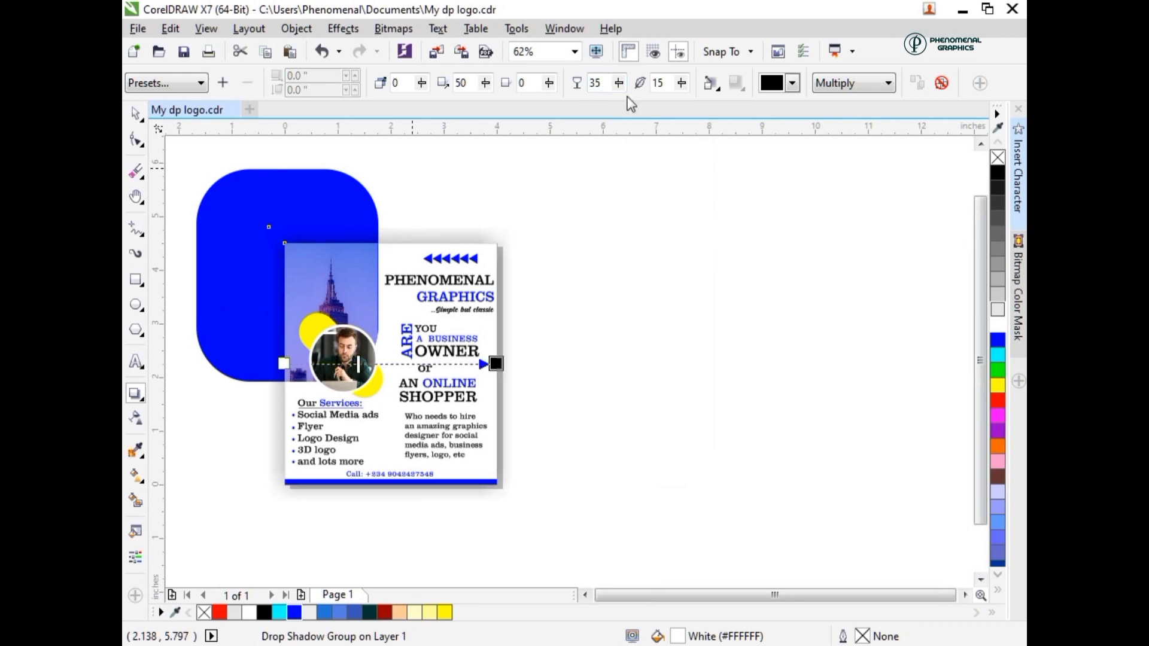
left_click(137, 114)
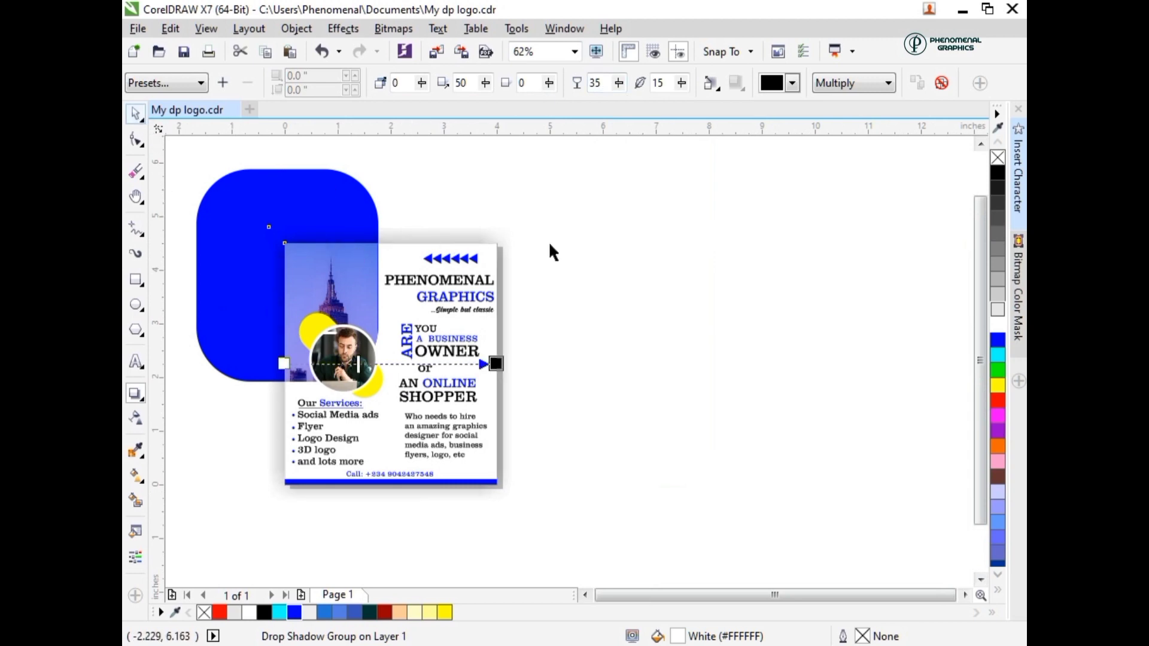
left_click(539, 343)
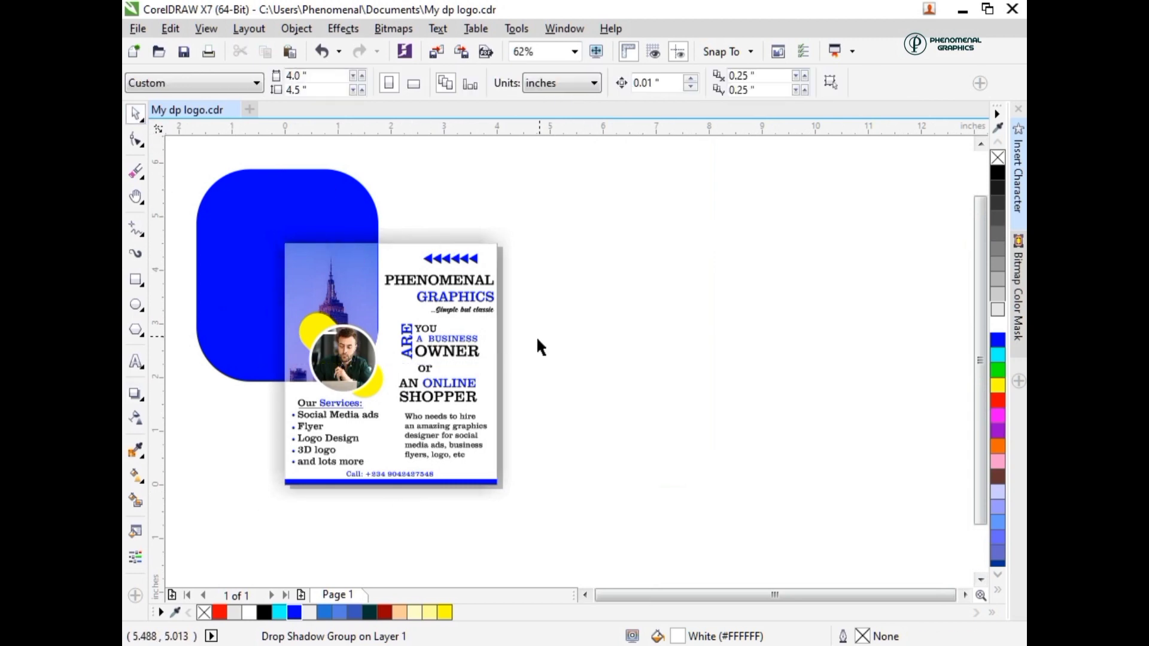